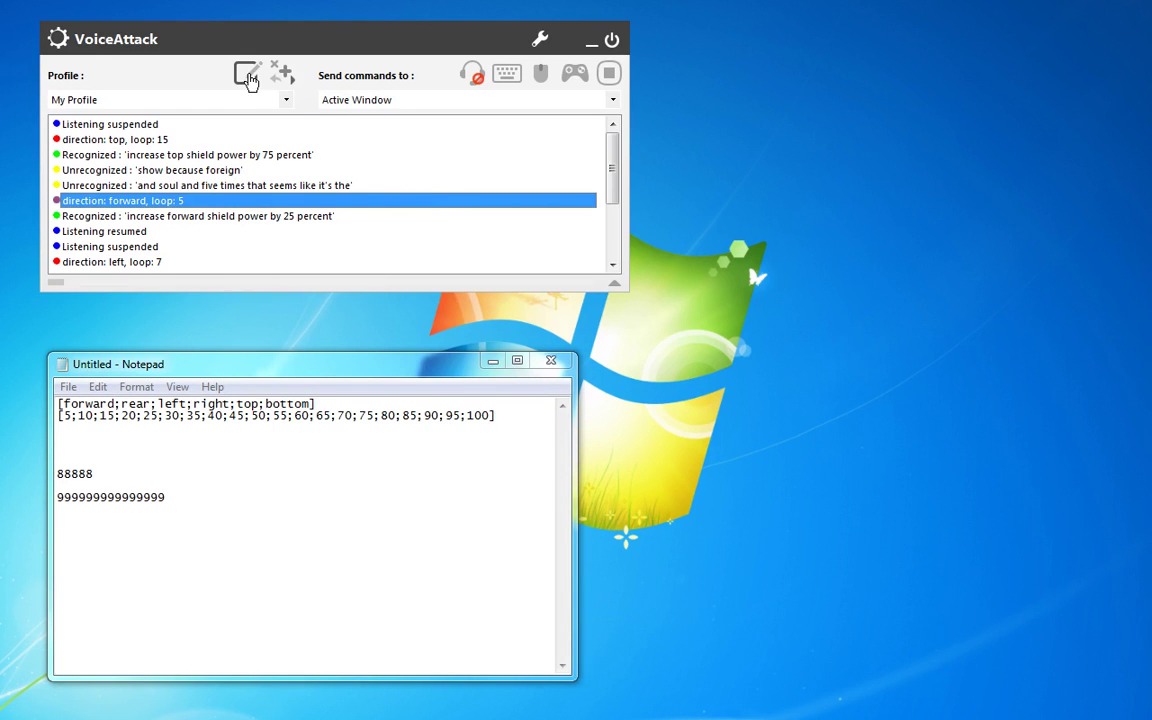
# Open My Profile for editing and start a new command in it.
pyautogui.click(249, 78)
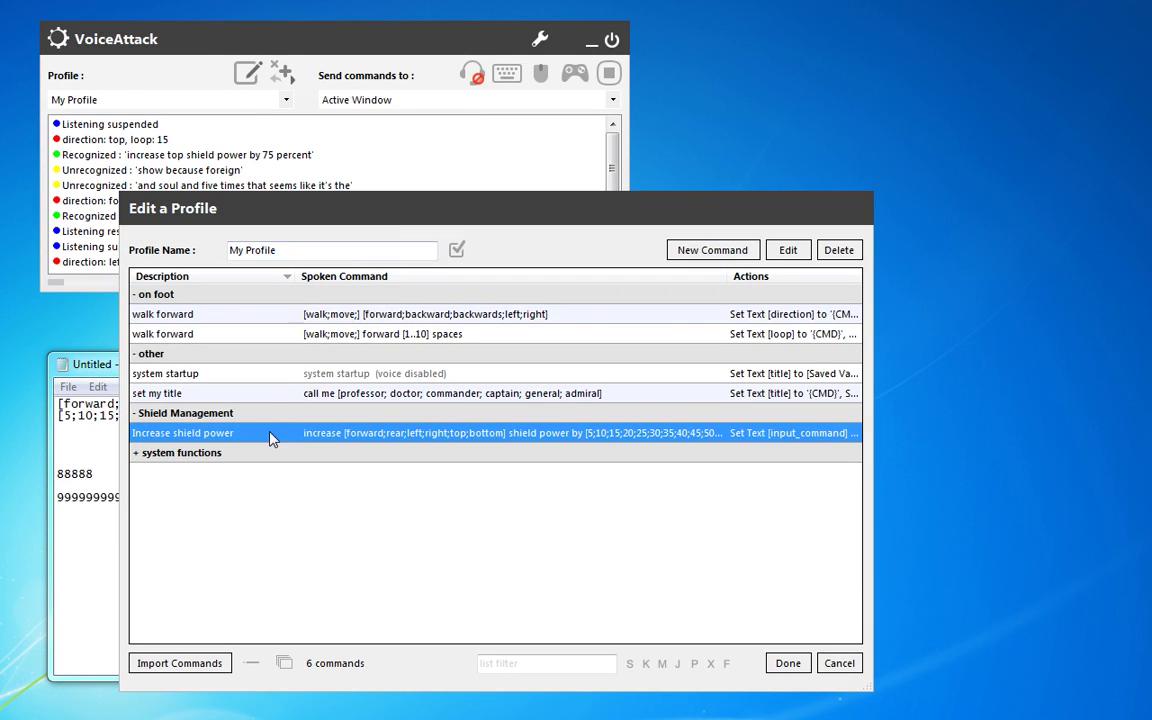
pyautogui.rightClick(271, 438)
pyautogui.click(205, 452)
pyautogui.click(714, 252)
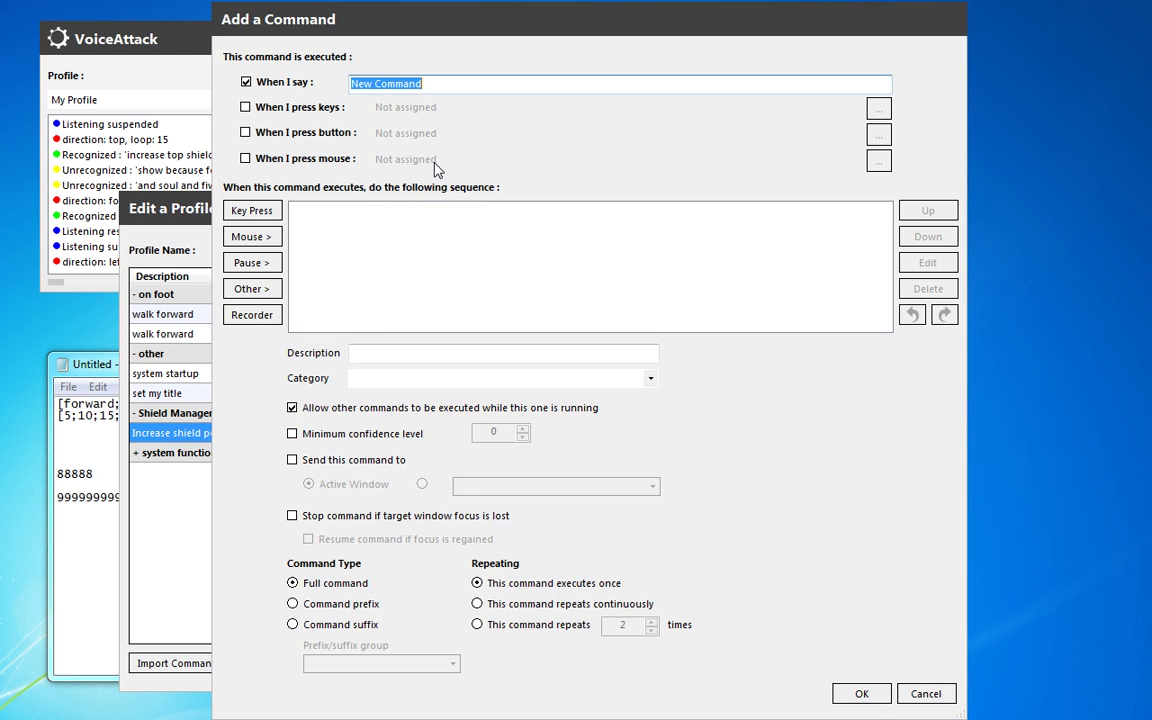
# Set the new command's spoken phrase to "[balance;center] shields".
pyautogui.write('balance')
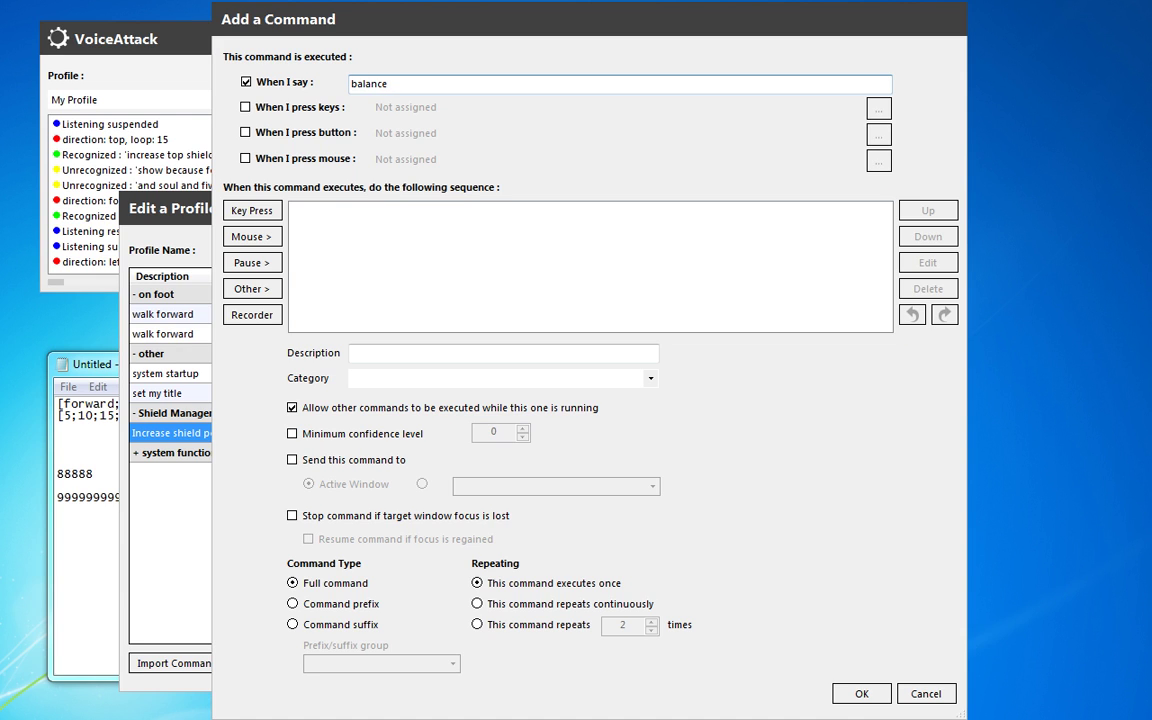
pyautogui.hotkey('ctrl', 'a')
pyautogui.hotkey('ctrl', 'x')
pyautogui.write('[')
pyautogui.hotkey('ctrl', 'v')
pyautogui.write(';center]')
pyautogui.write(' hie')
pyautogui.write('iel')
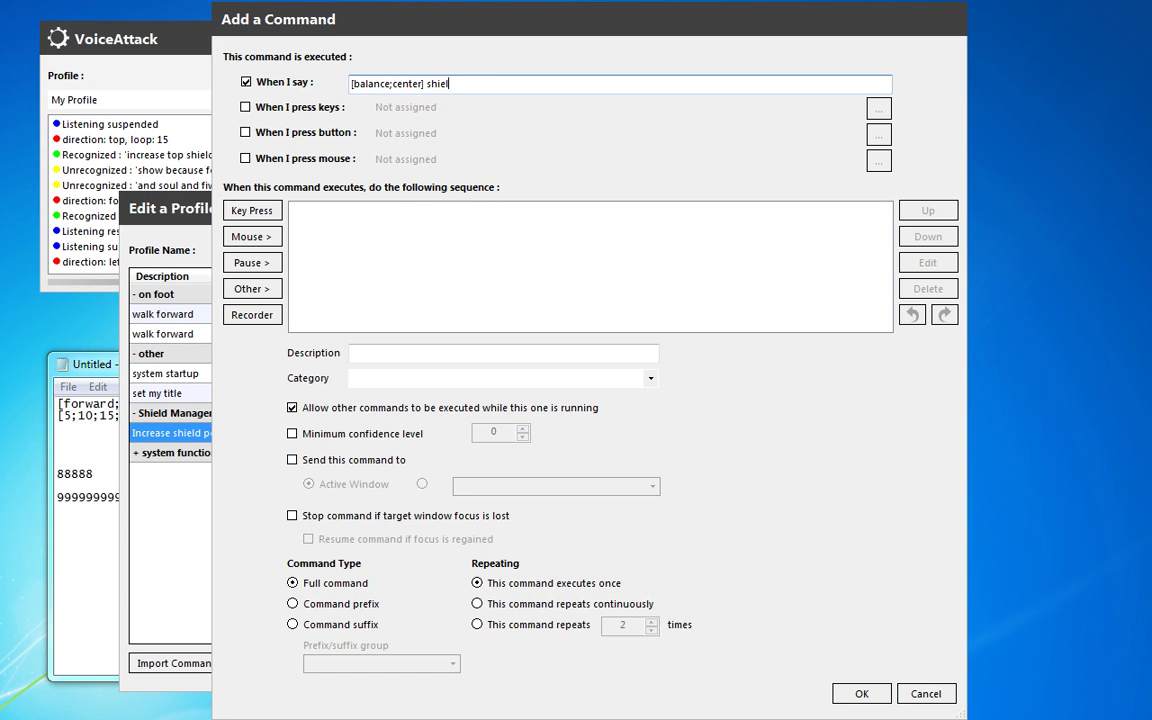
pyautogui.write('s')
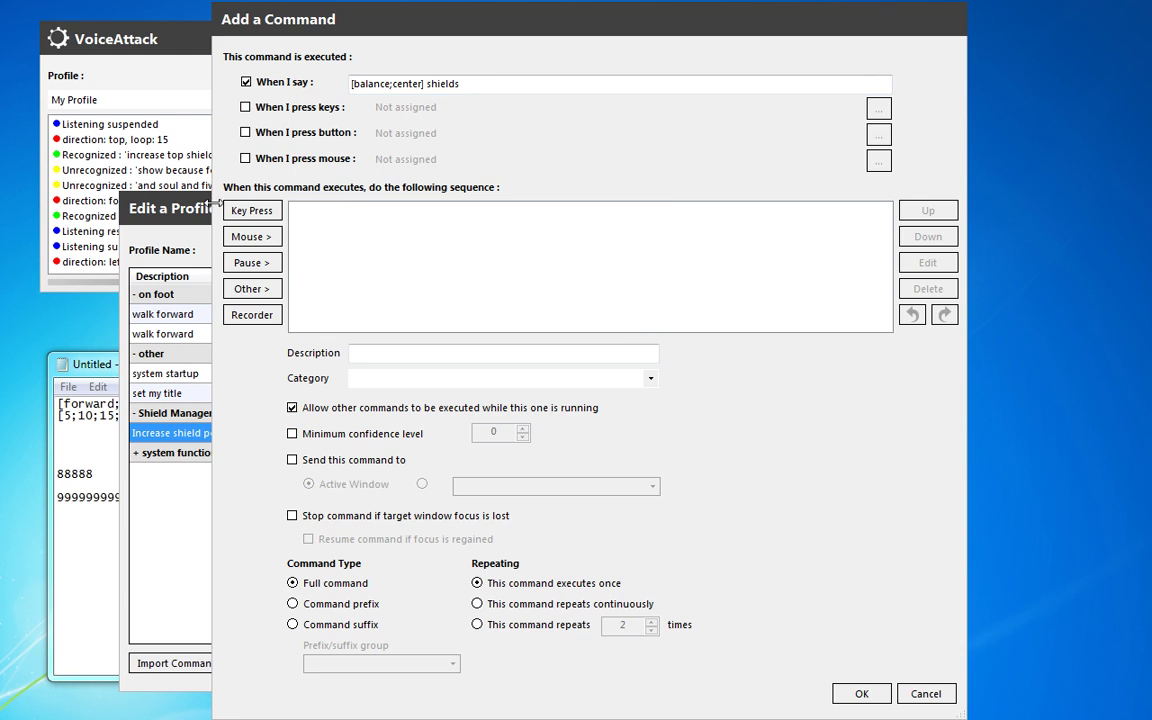
# Add a press-and-release action for the numpad 5 key to the command's sequence.
pyautogui.click(251, 210)
pyautogui.press('KP_5')
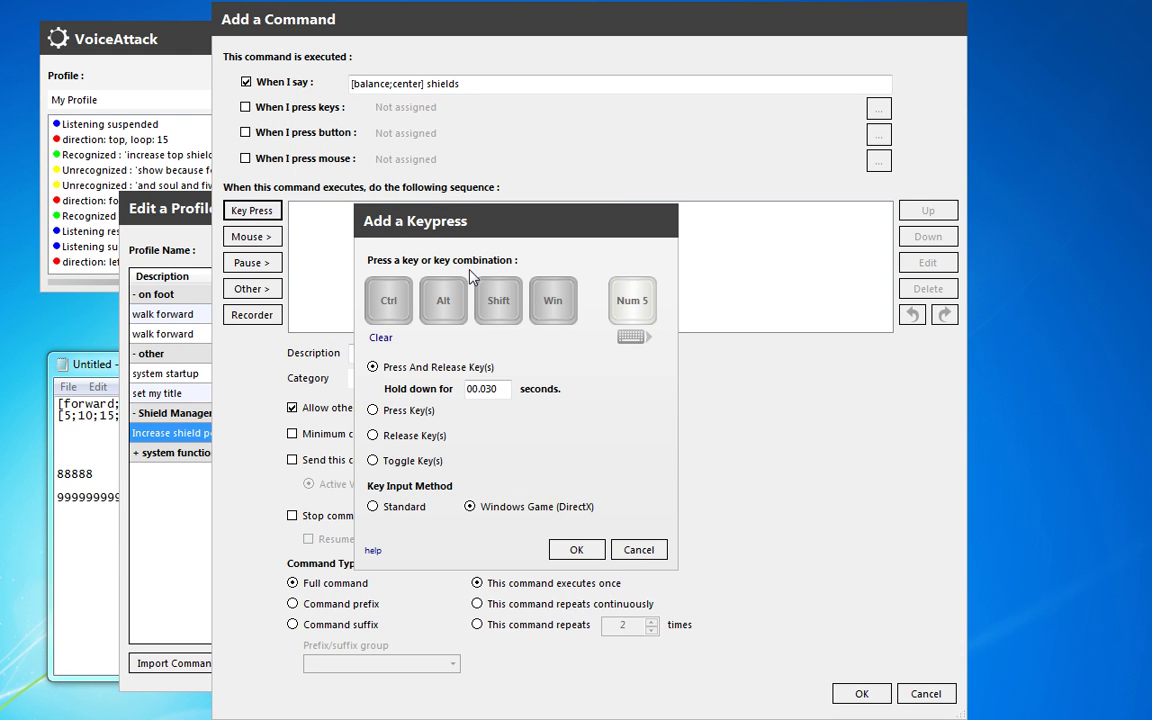
pyautogui.press('Return')
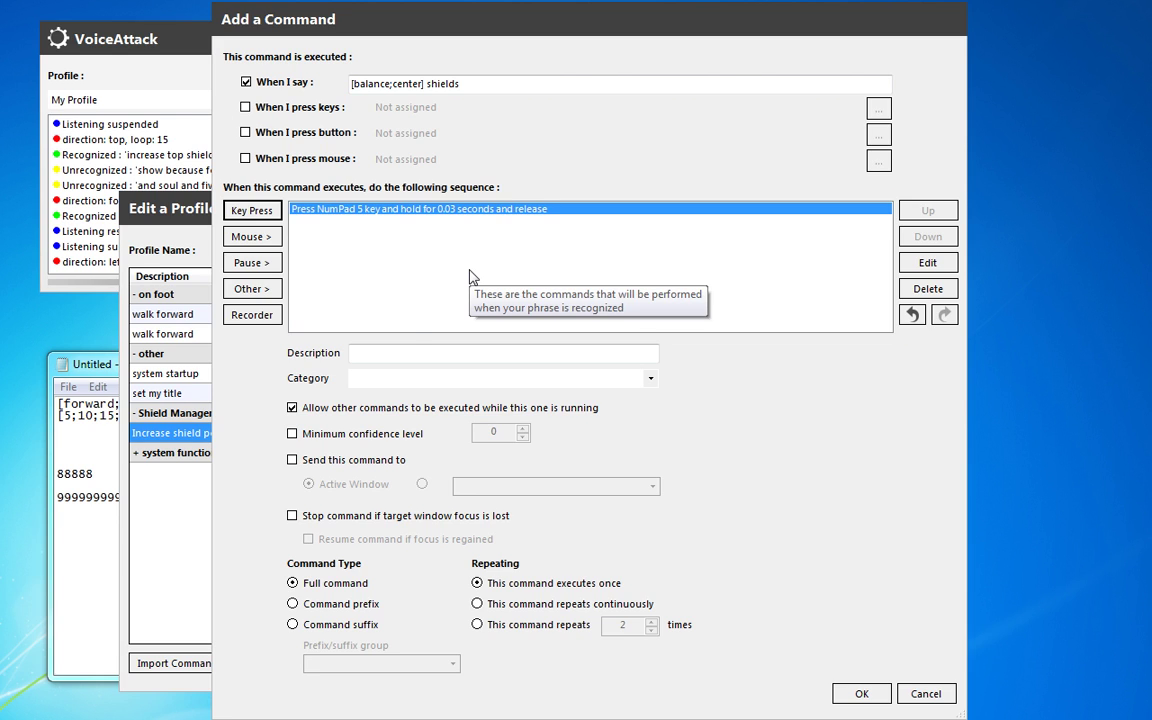
# Describe the command as "Balance Shields", assign it to the Shield Management category, and save it.
pyautogui.click(415, 350)
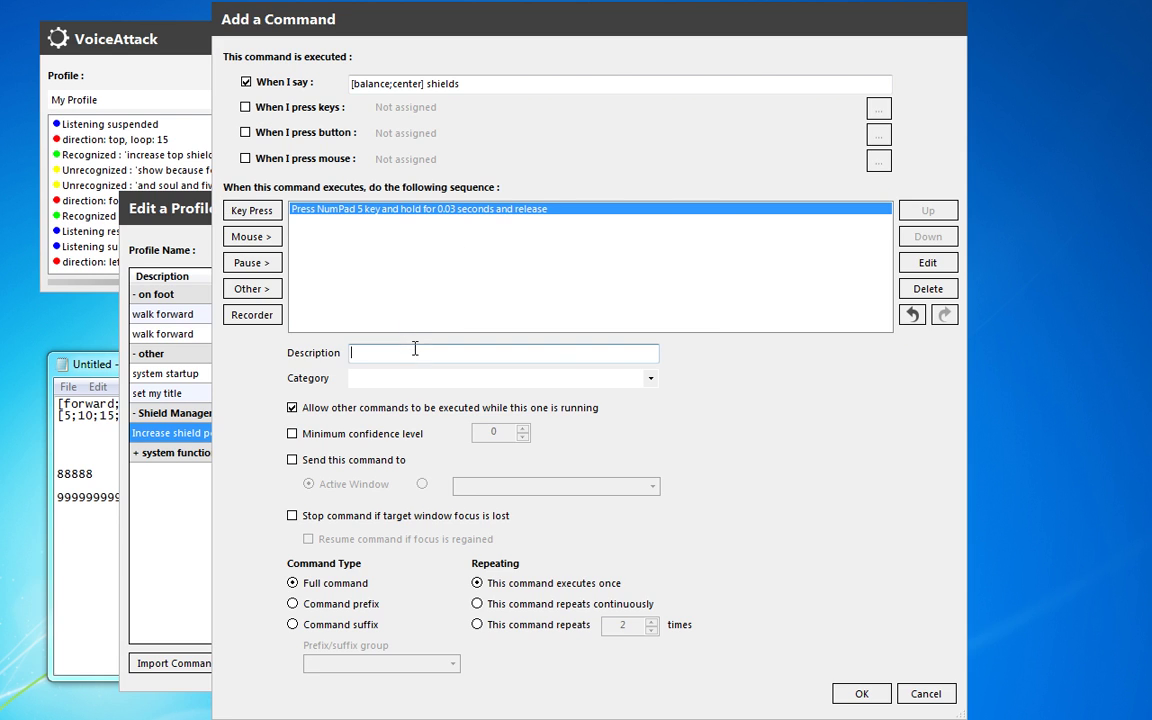
pyautogui.write('Balasnc')
pyautogui.press('BackSpace')
pyautogui.press('BackSpace')
pyautogui.press('BackSpace')
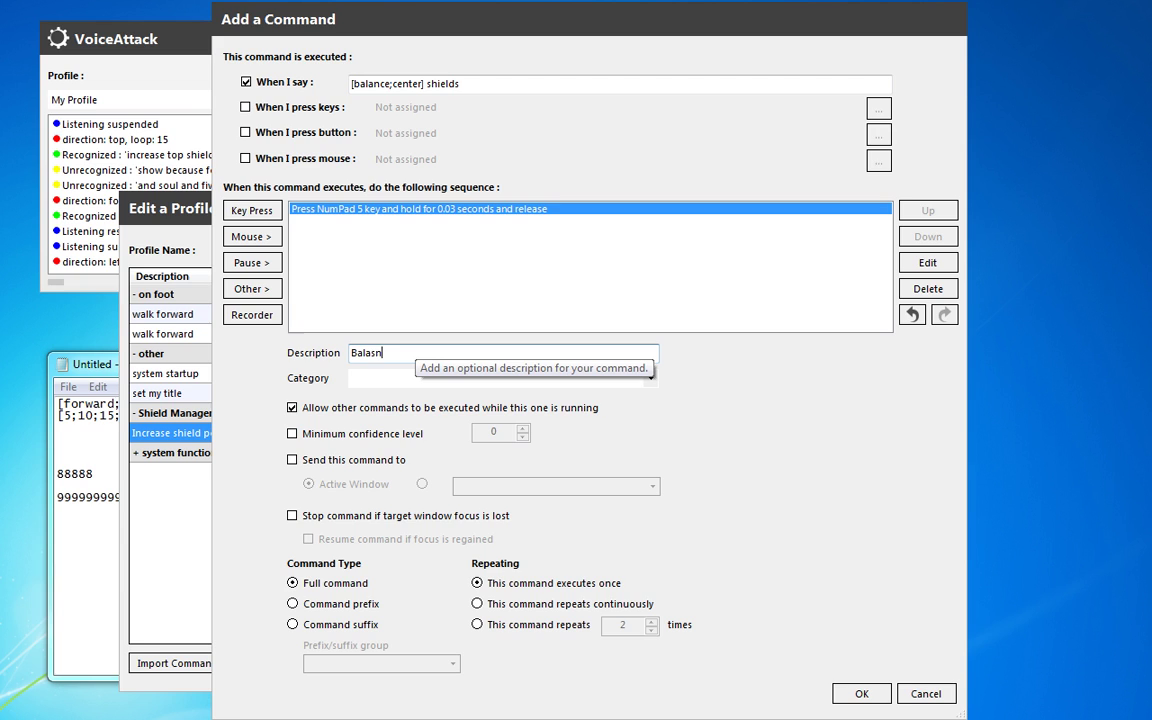
pyautogui.write('nce Shields')
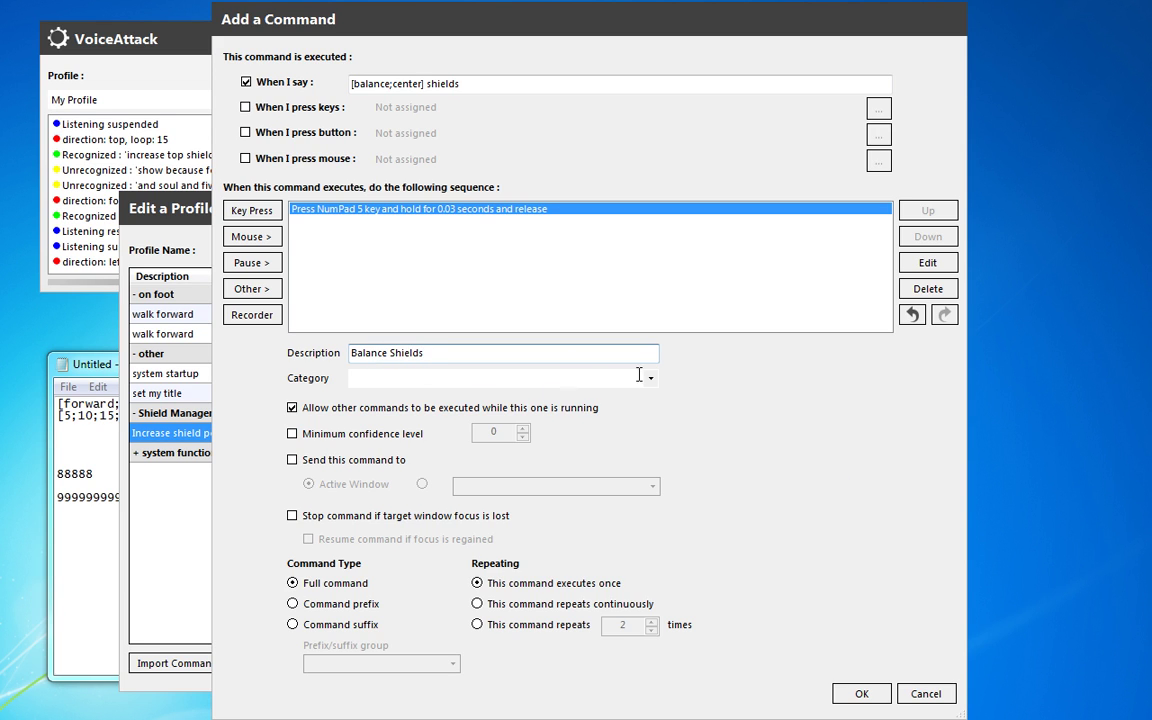
pyautogui.click(651, 379)
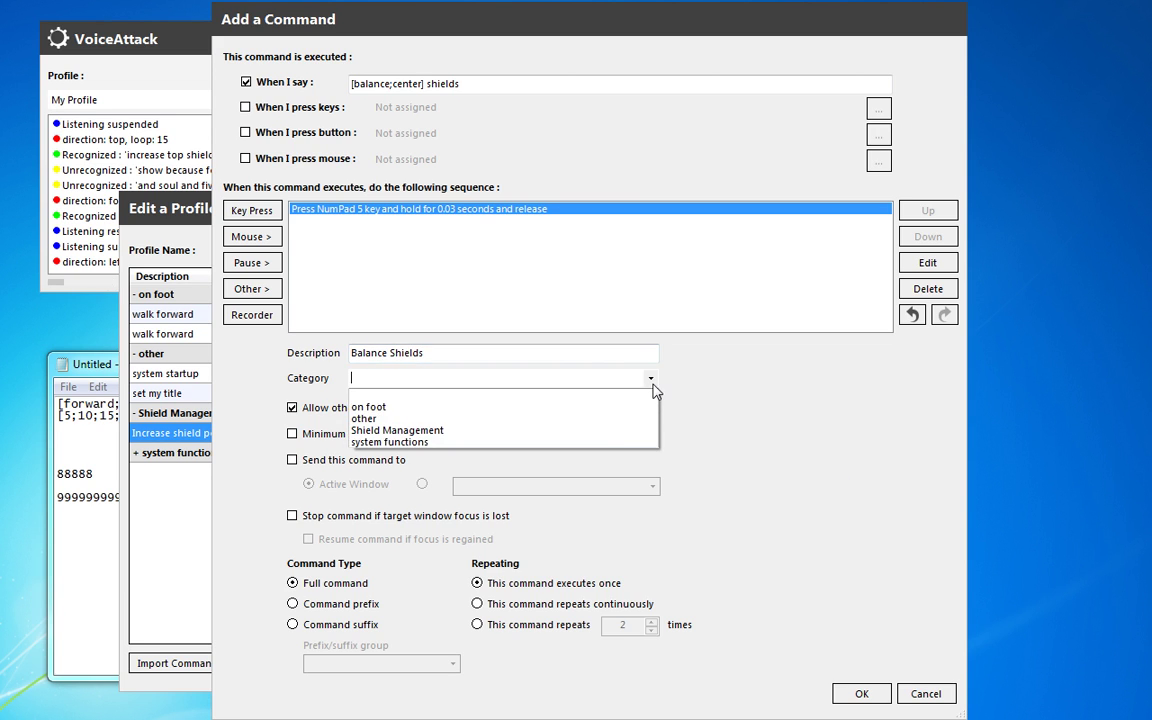
pyautogui.click(610, 439)
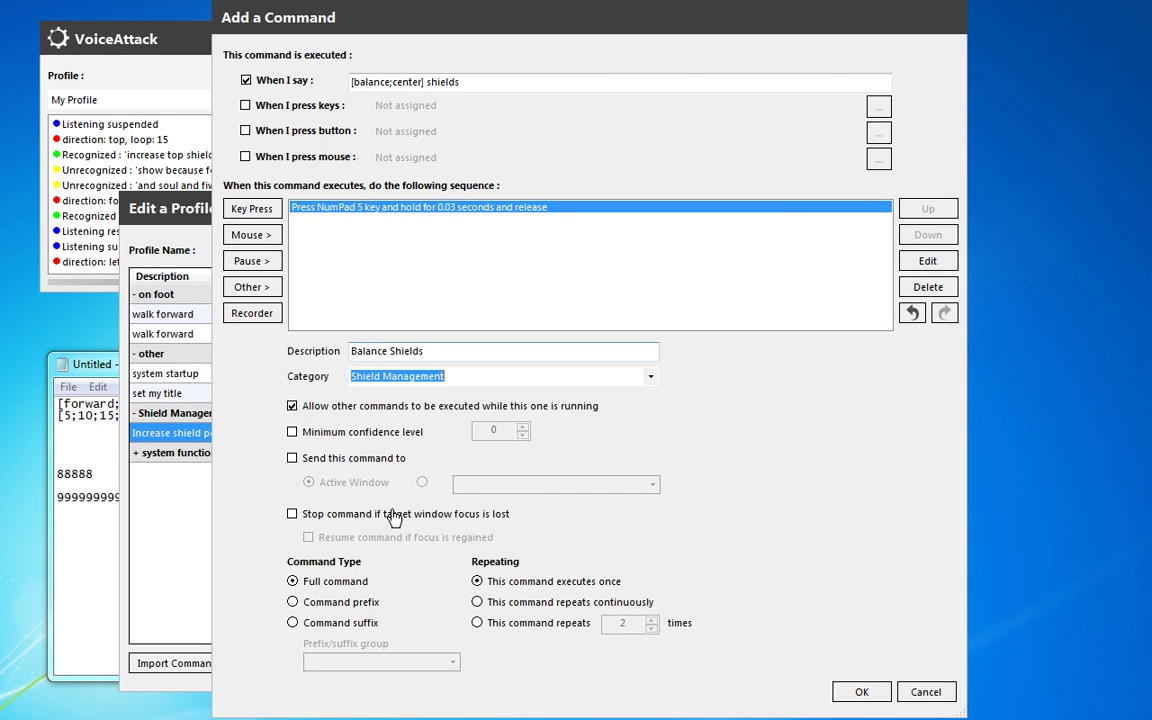
pyautogui.click(862, 691)
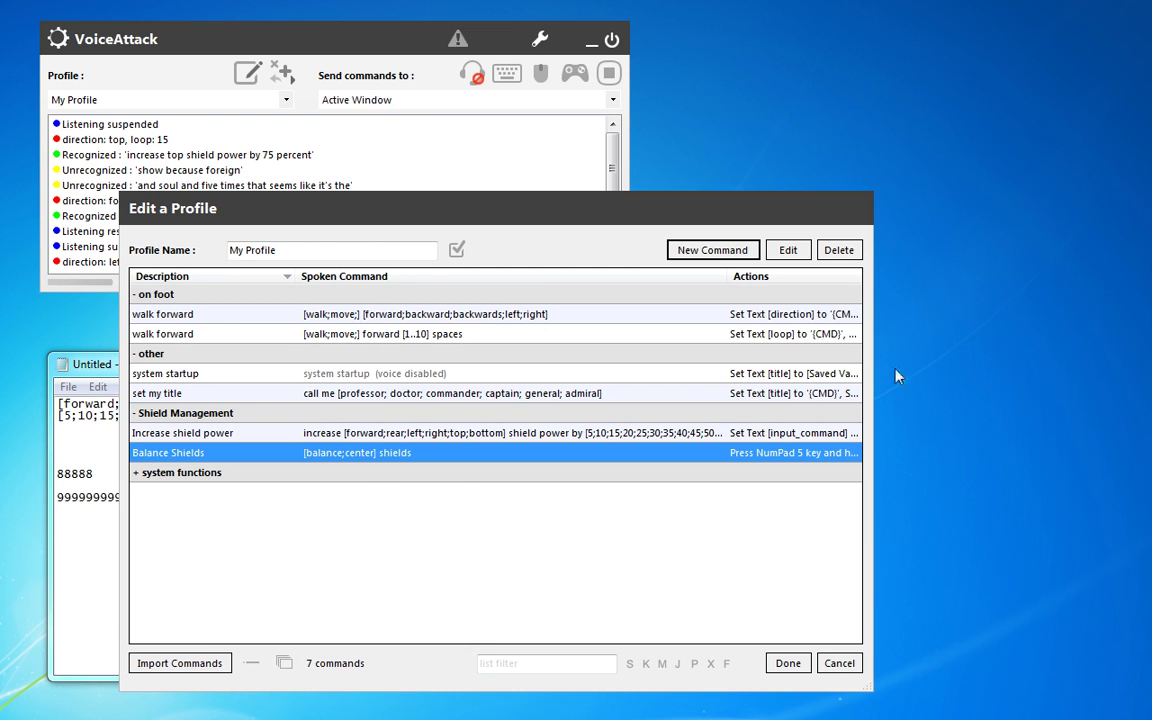
# Copy "[forward;rear;left;right;top;bottom]" from the Increase shield power command's spoken phrase and leave that command without changes.
pyautogui.click(420, 440)
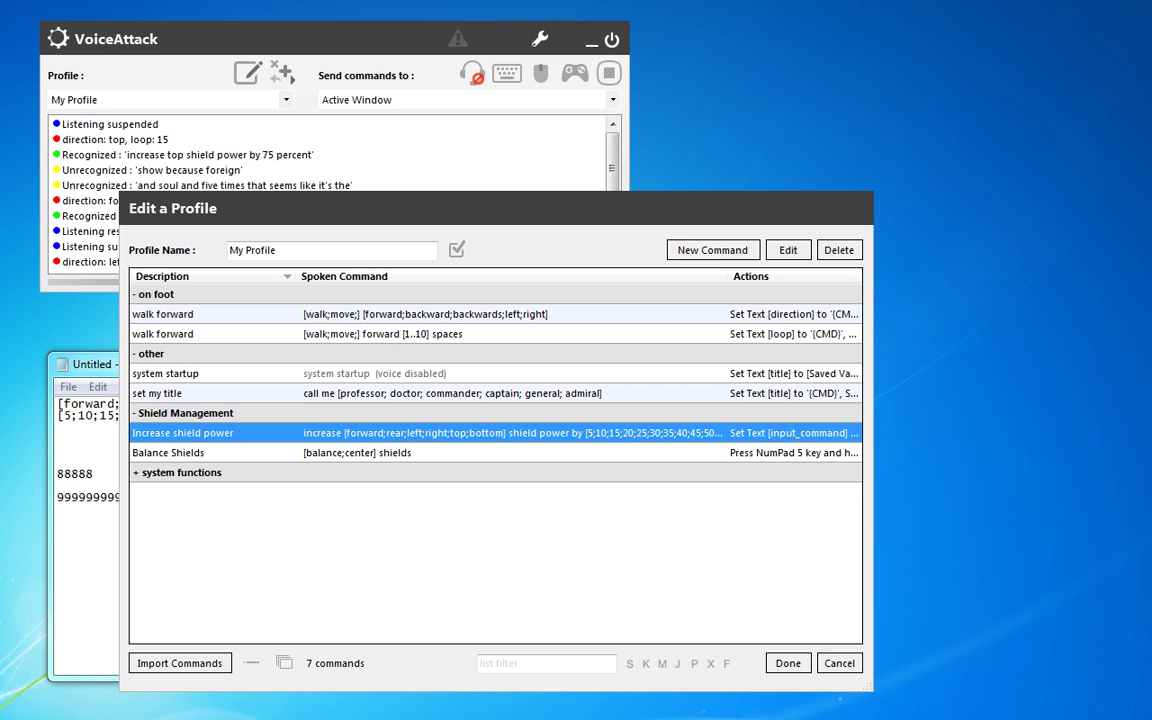
pyautogui.doubleClick(350, 432)
pyautogui.moveTo(553, 82); pyautogui.dragTo(394, 94)
pyautogui.hotkey('ctrl', 'c')
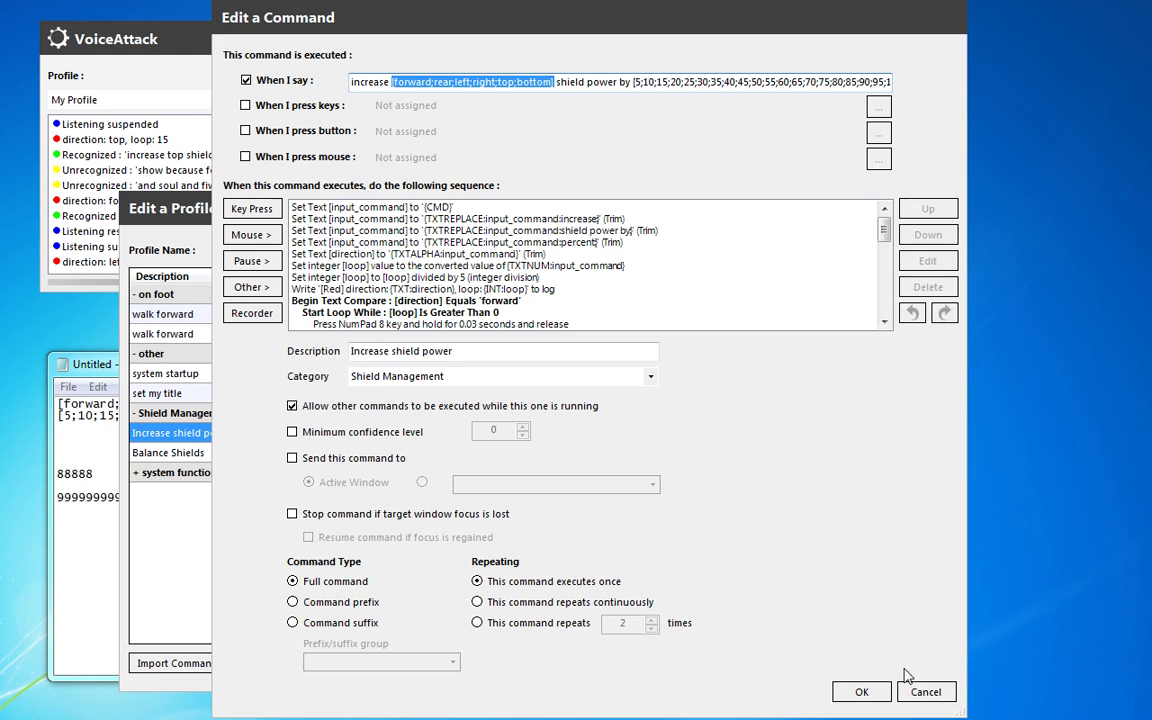
pyautogui.click(912, 690)
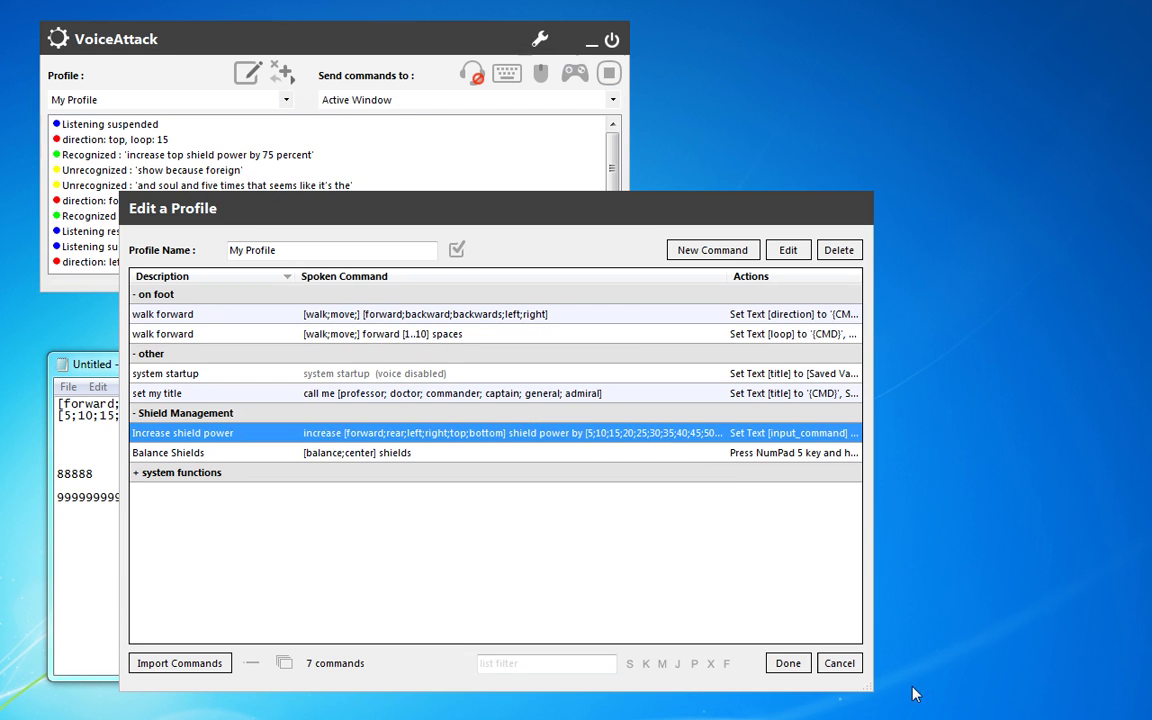
# Add another command with the spoken phrase "full power to [forward;rear;left;right;top;bottom] shields", reusing the copied direction list.
pyautogui.click(710, 251)
pyautogui.write('f')
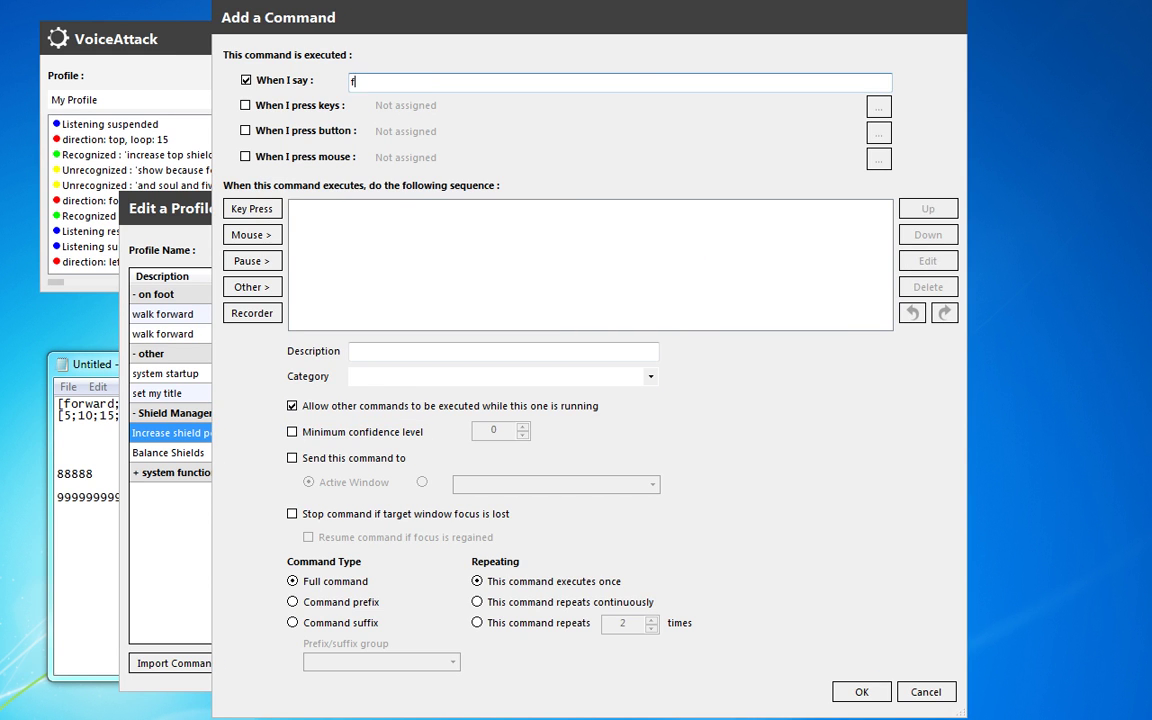
pyautogui.write('ull power')
pyautogui.press('BackSpace')
pyautogui.press('BackSpace')
pyautogui.write('wer to')
pyautogui.hotkey('ctrl', 'v')
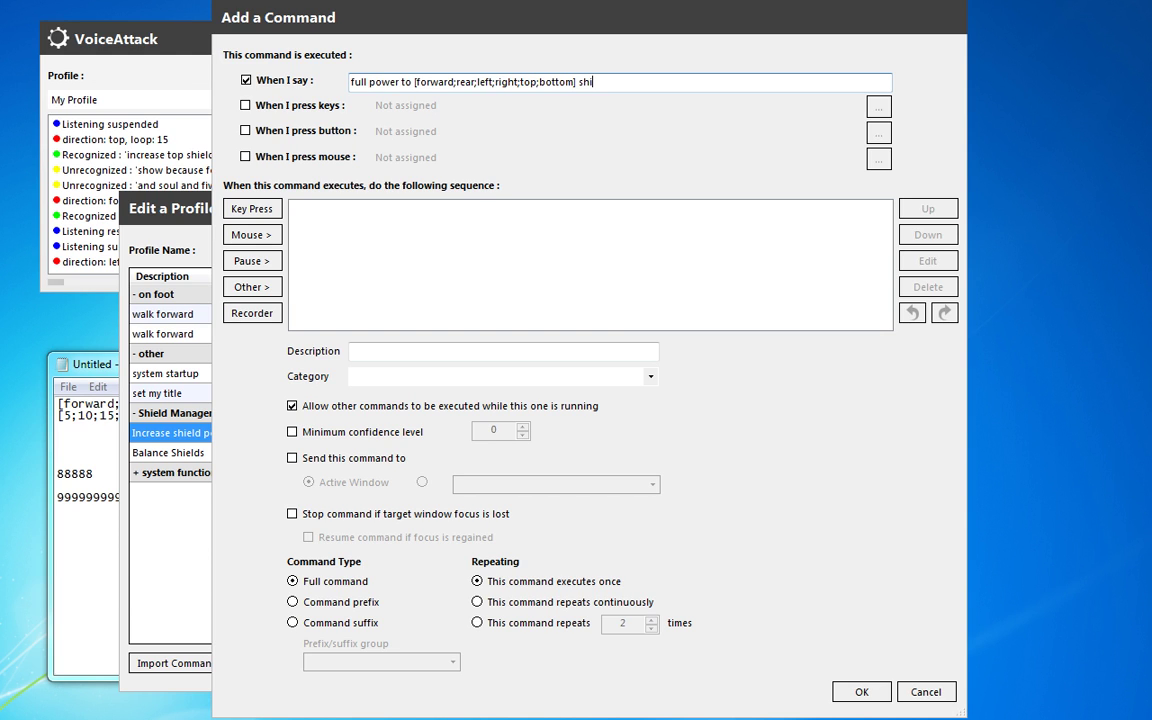
pyautogui.write('shields')
# Describe the command as "Full power to" and assign it to the Shield Management category.
pyautogui.click(558, 350)
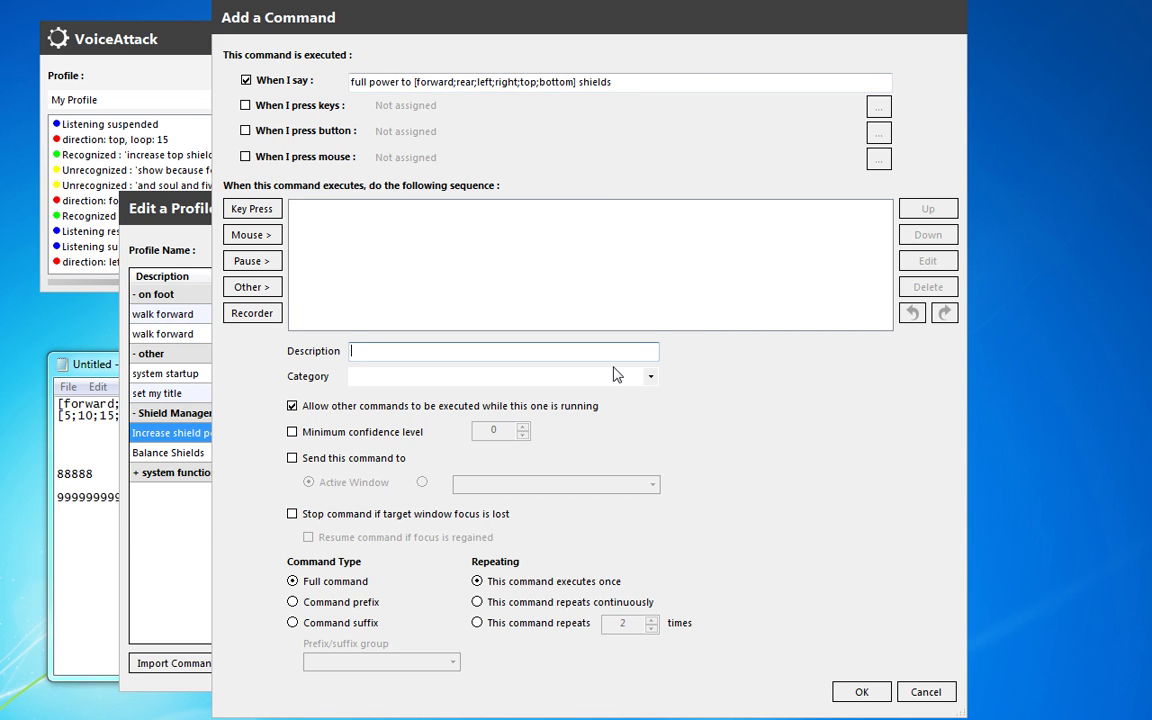
pyautogui.write('Full power to')
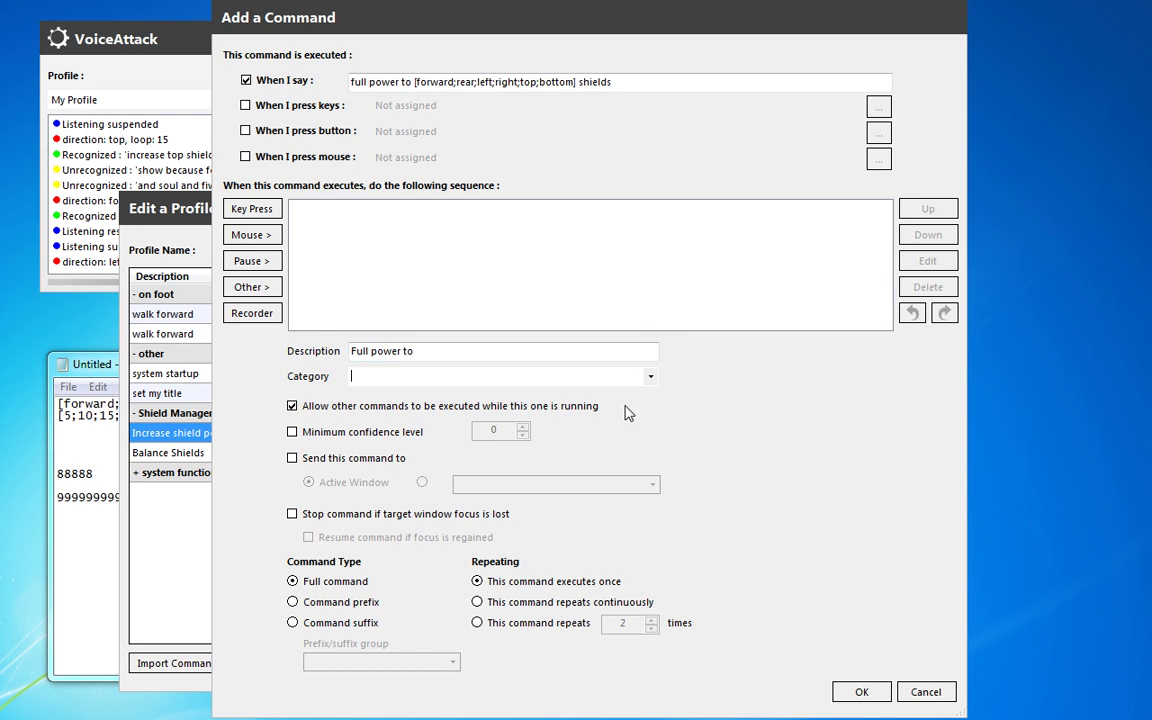
pyautogui.click(580, 376)
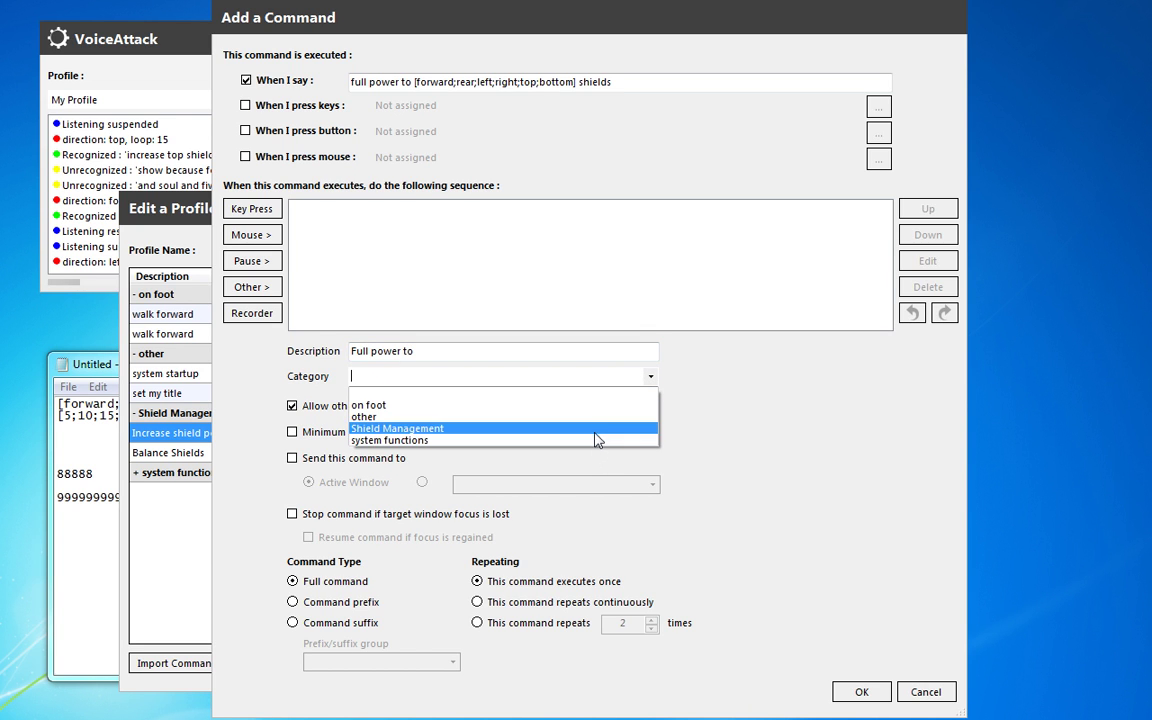
pyautogui.click(597, 429)
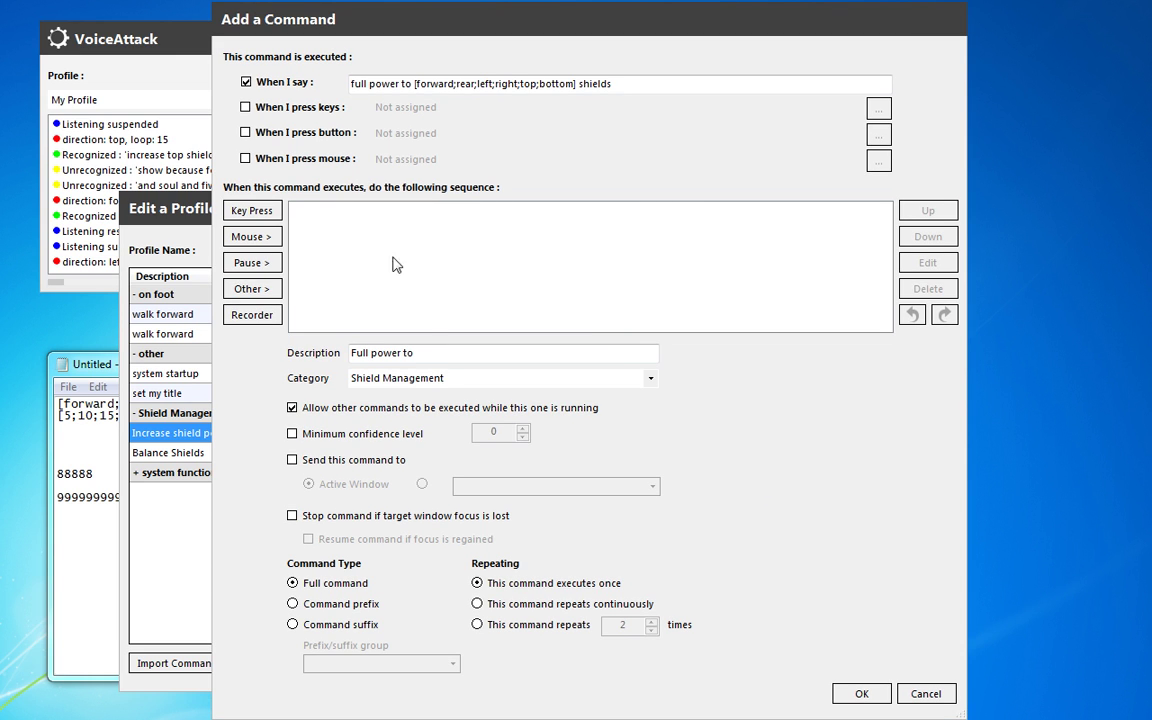
# Add a Set a Text Value action that sets the variable input_direction to {CMD}.
pyautogui.click(251, 289)
pyautogui.moveTo(396, 372)
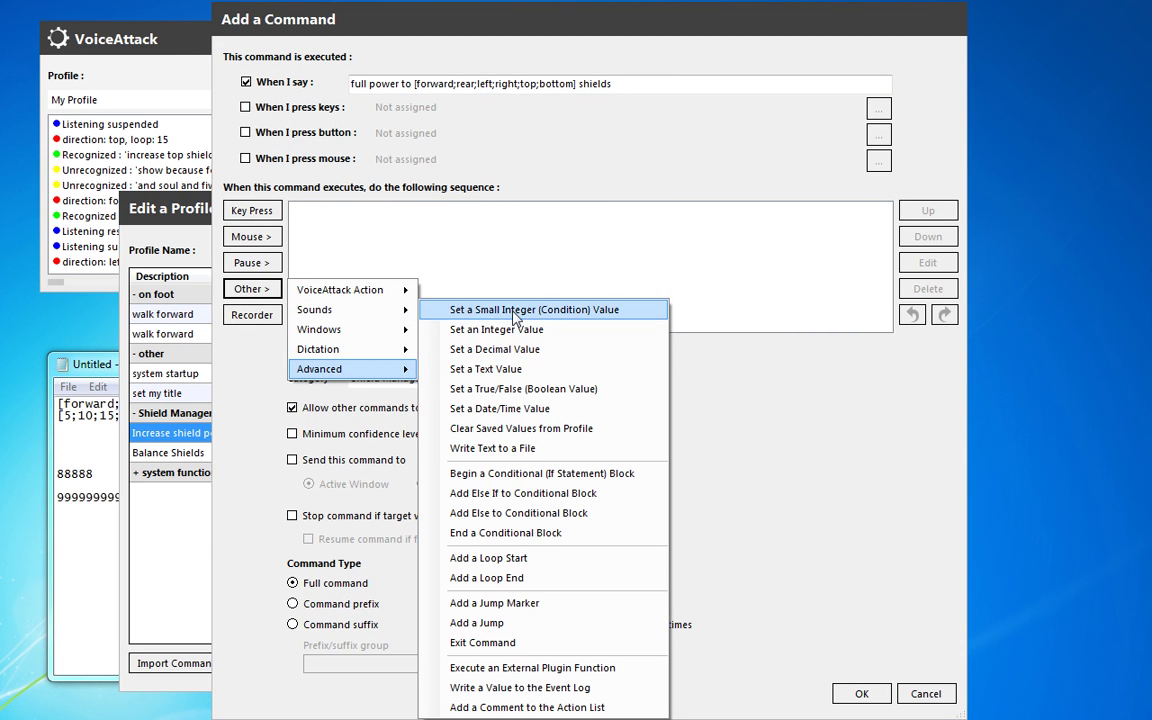
pyautogui.click(538, 375)
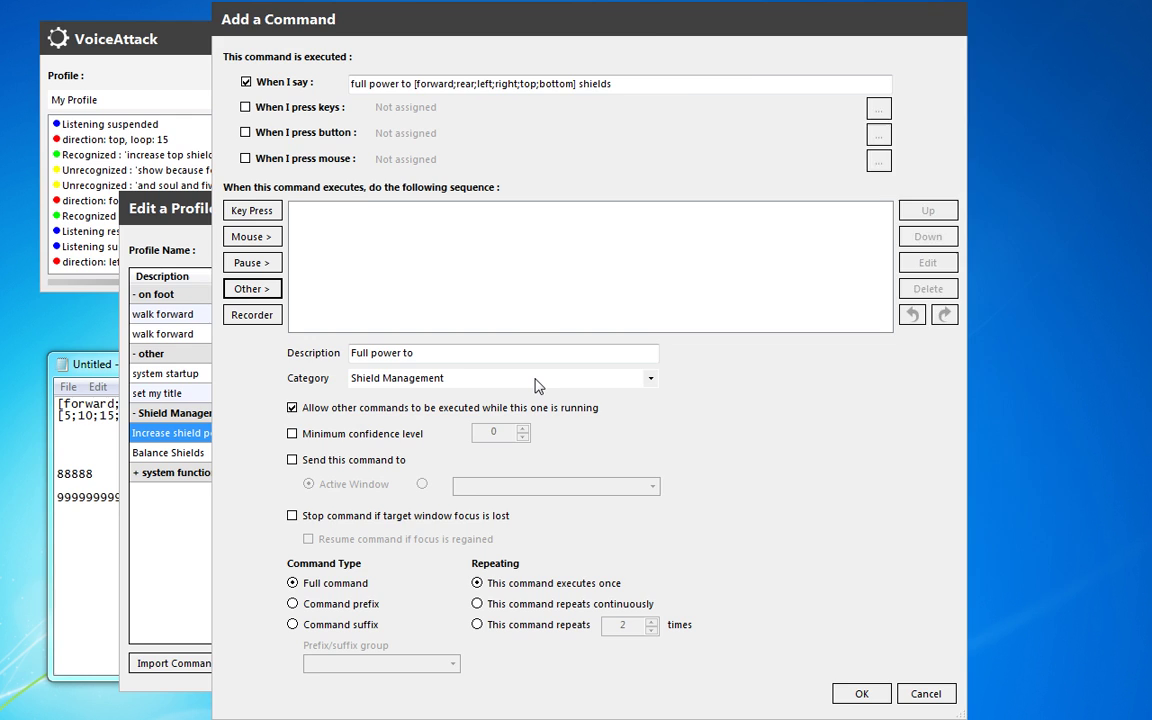
pyautogui.write('inp')
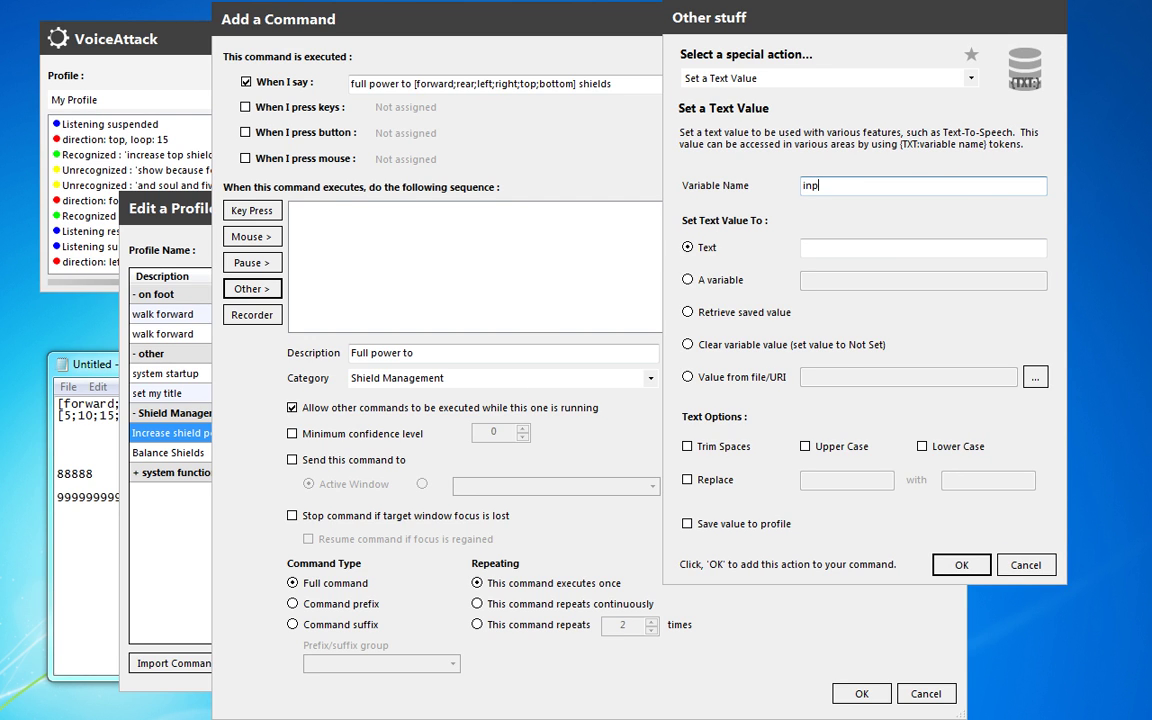
pyautogui.write('ut_direction')
pyautogui.press('Tab')
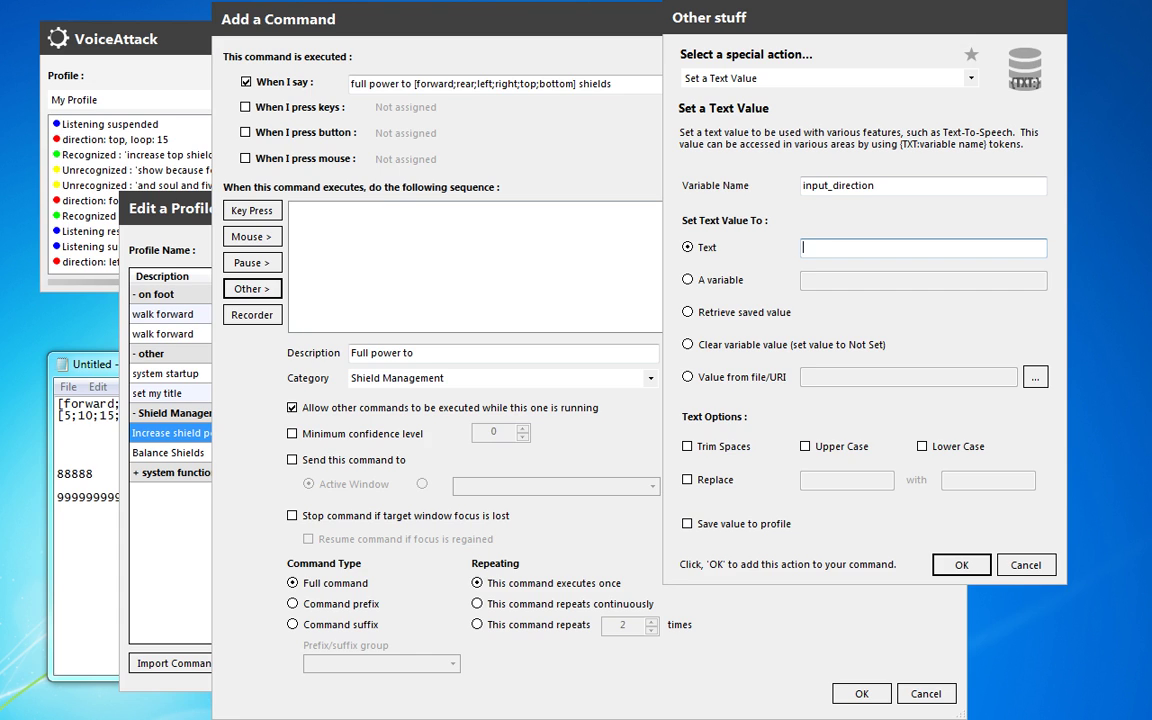
pyautogui.write('{CMD}')
pyautogui.click(956, 564)
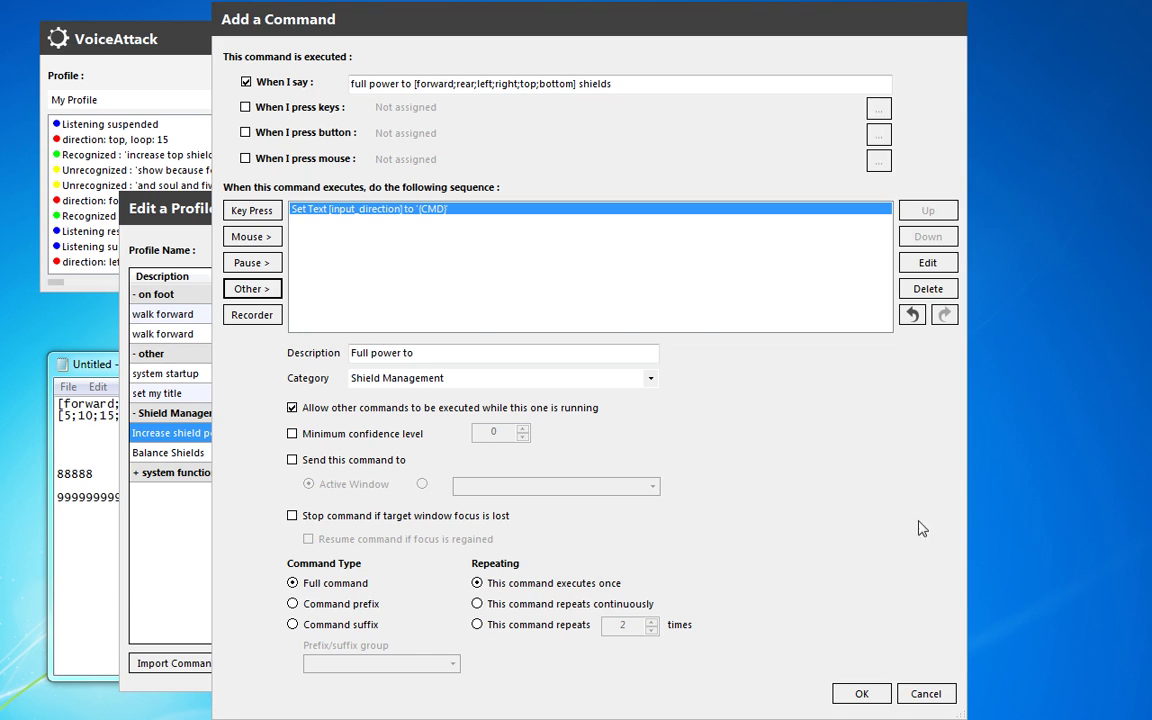
# Add a text value action setting input_direction to {TXTREPLACE:input_direction:full power to:} with Trim Spaces enabled.
pyautogui.click(251, 288)
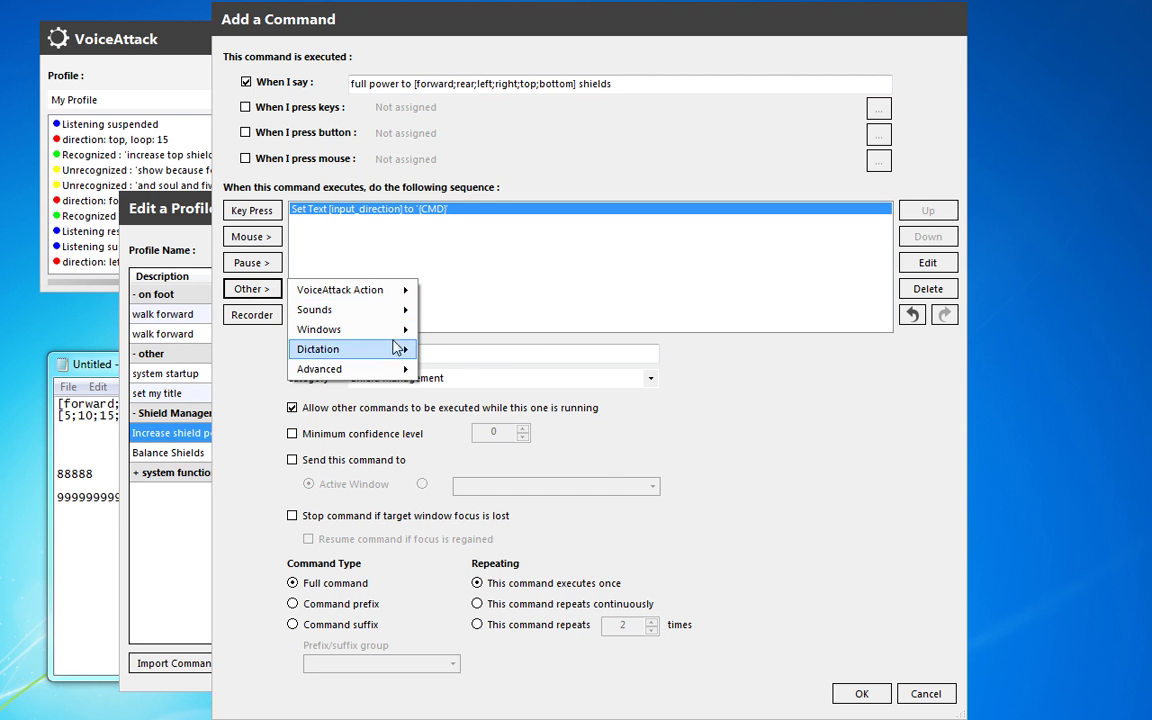
pyautogui.moveTo(372, 368)
pyautogui.click(538, 370)
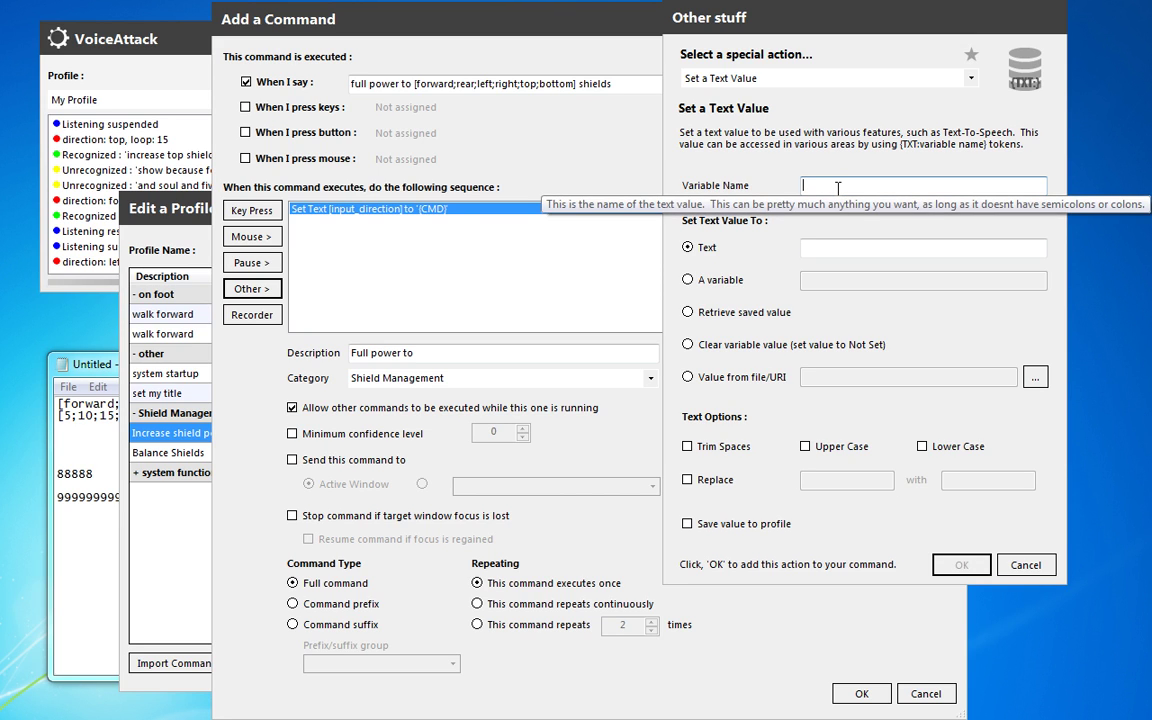
pyautogui.write('input_direction')
pyautogui.press('Tab')
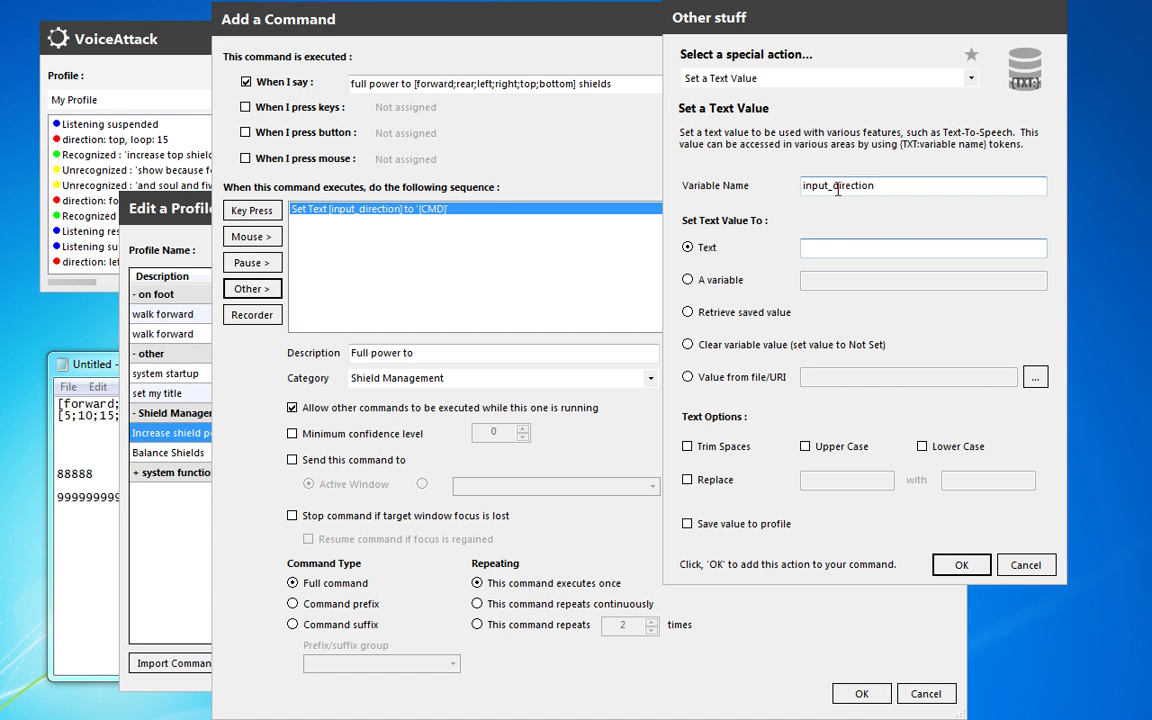
pyautogui.write('{TXTREPLACE:inpu')
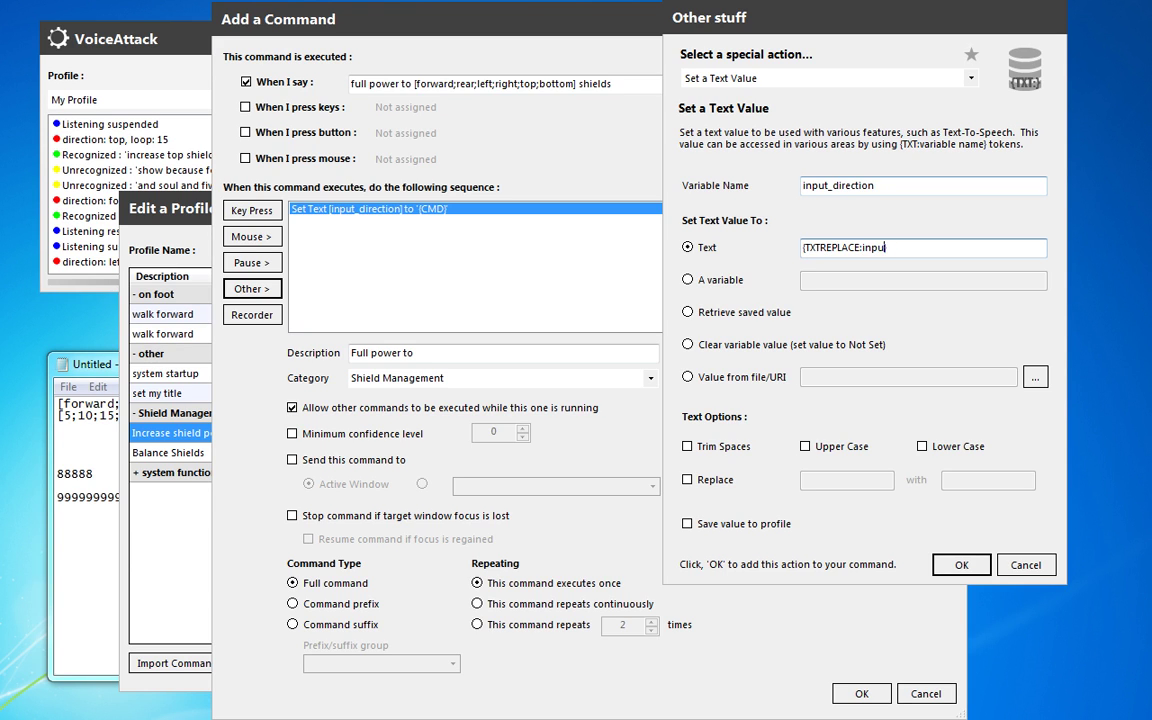
pyautogui.write('t_direction:full power to:')
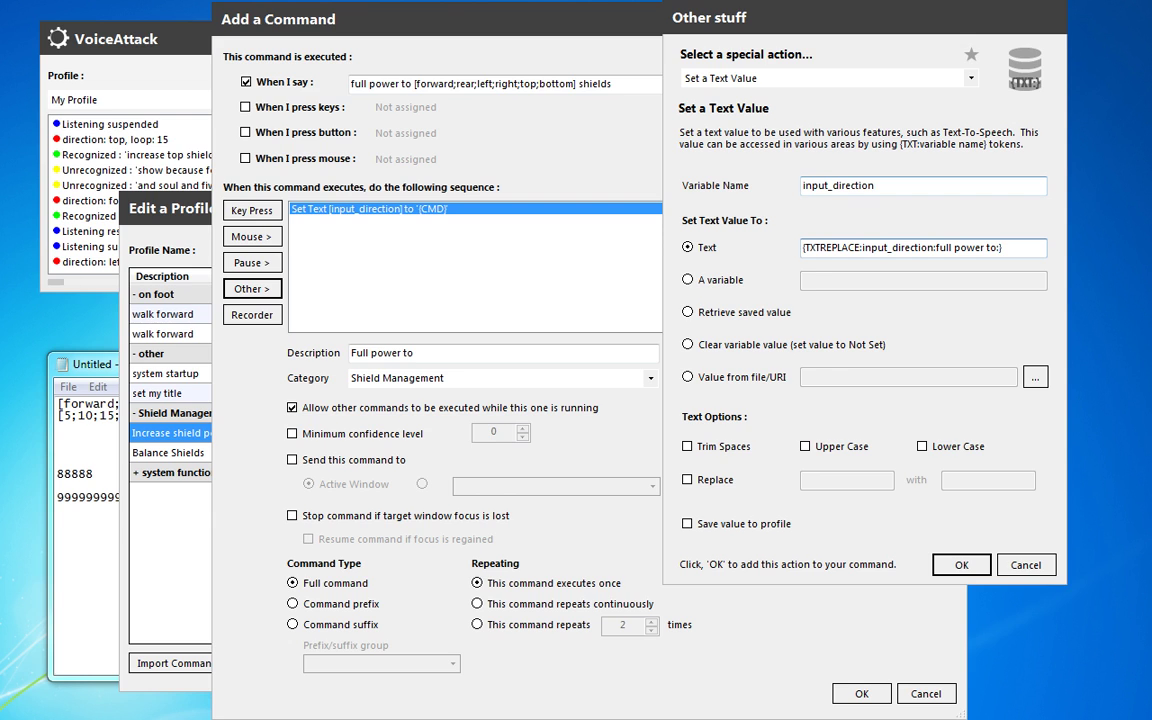
pyautogui.click(687, 446)
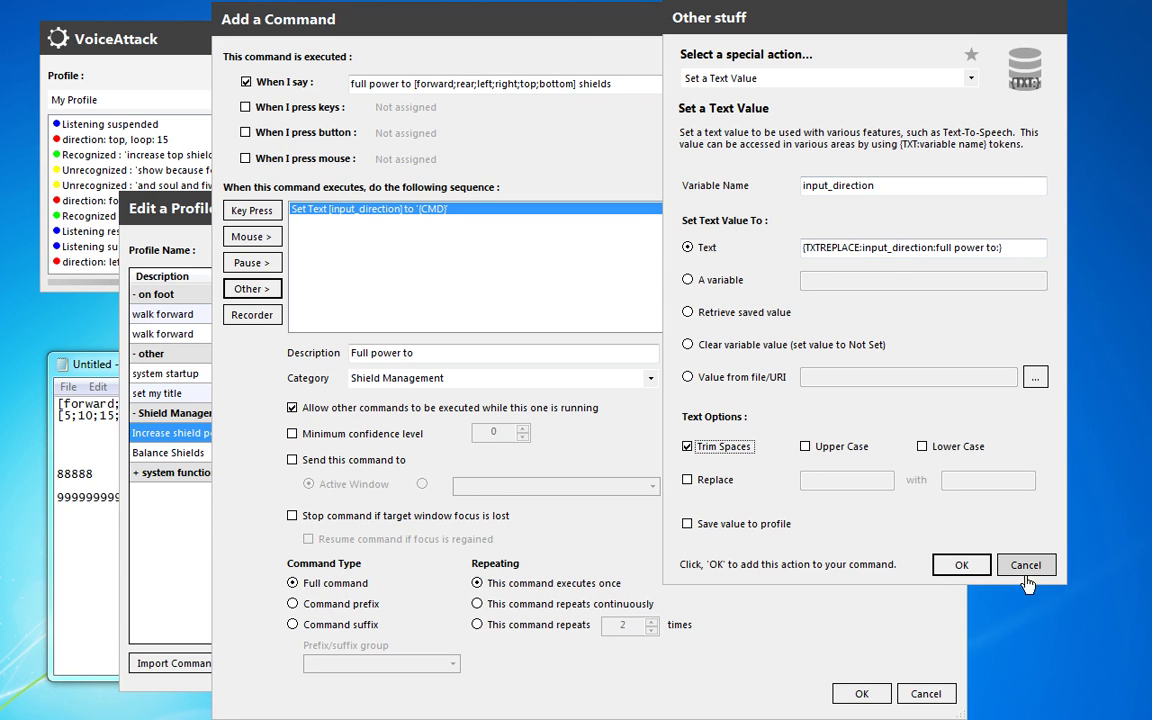
pyautogui.click(960, 565)
# Duplicate the Set Text action that removes "full power to" from input_direction.
pyautogui.rightClick(550, 222)
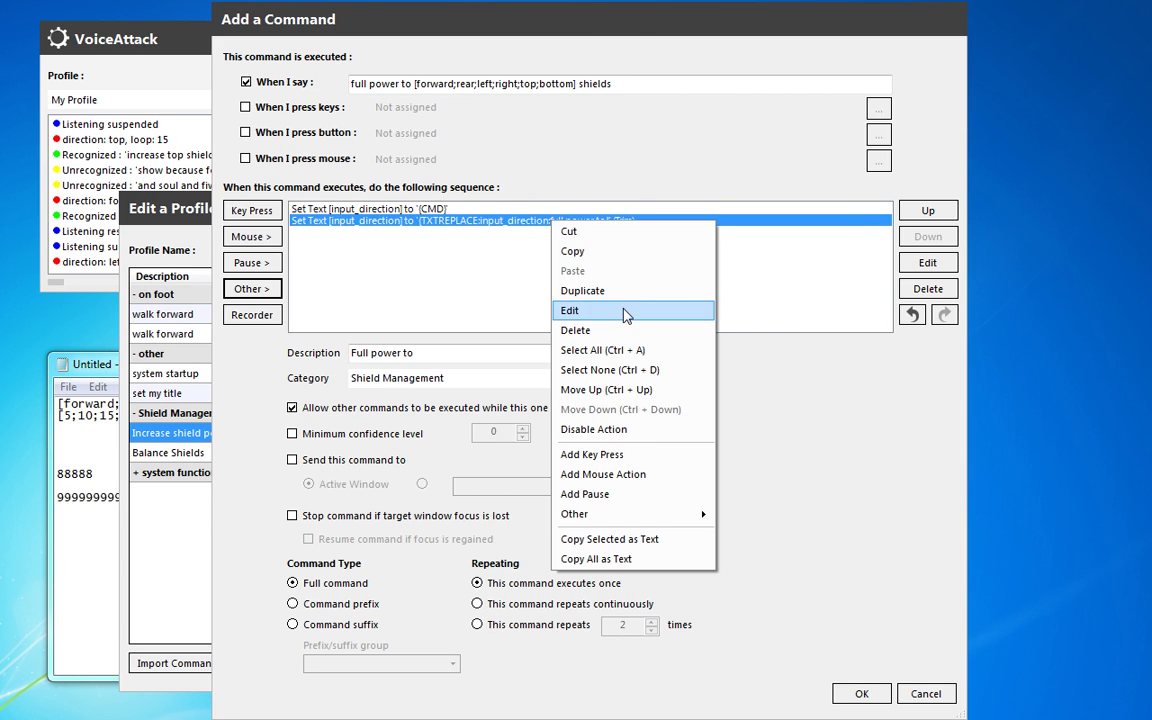
pyautogui.click(585, 283)
pyautogui.click(602, 223)
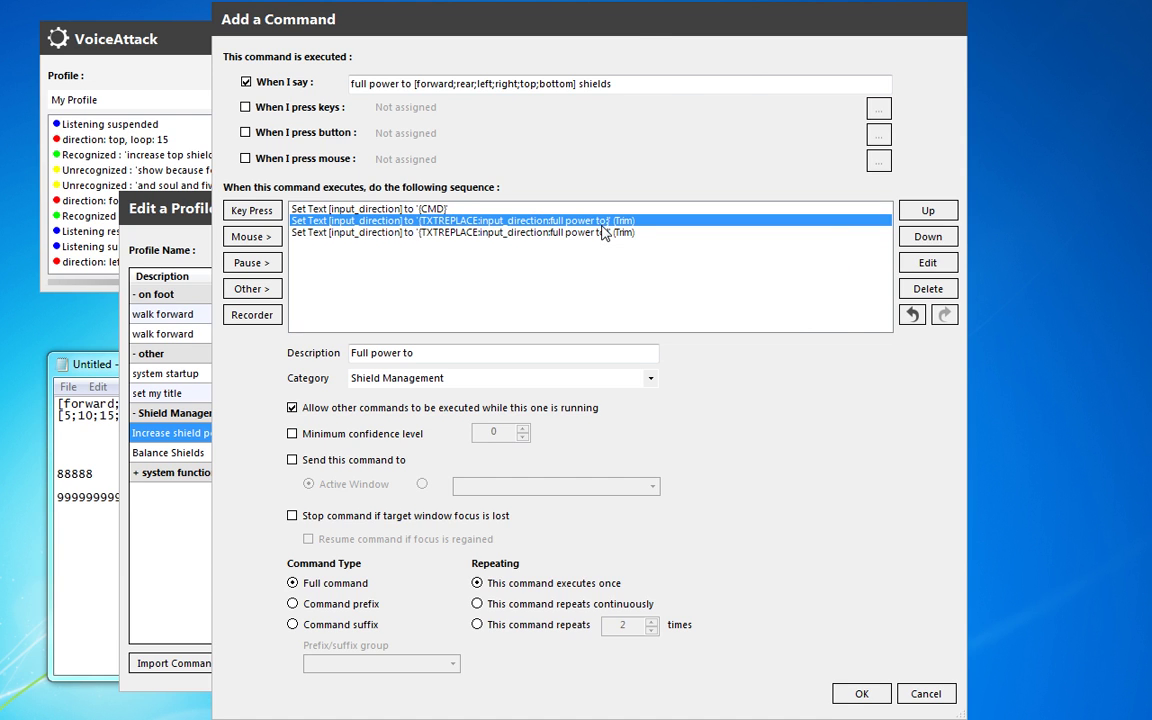
pyautogui.doubleClick(545, 218)
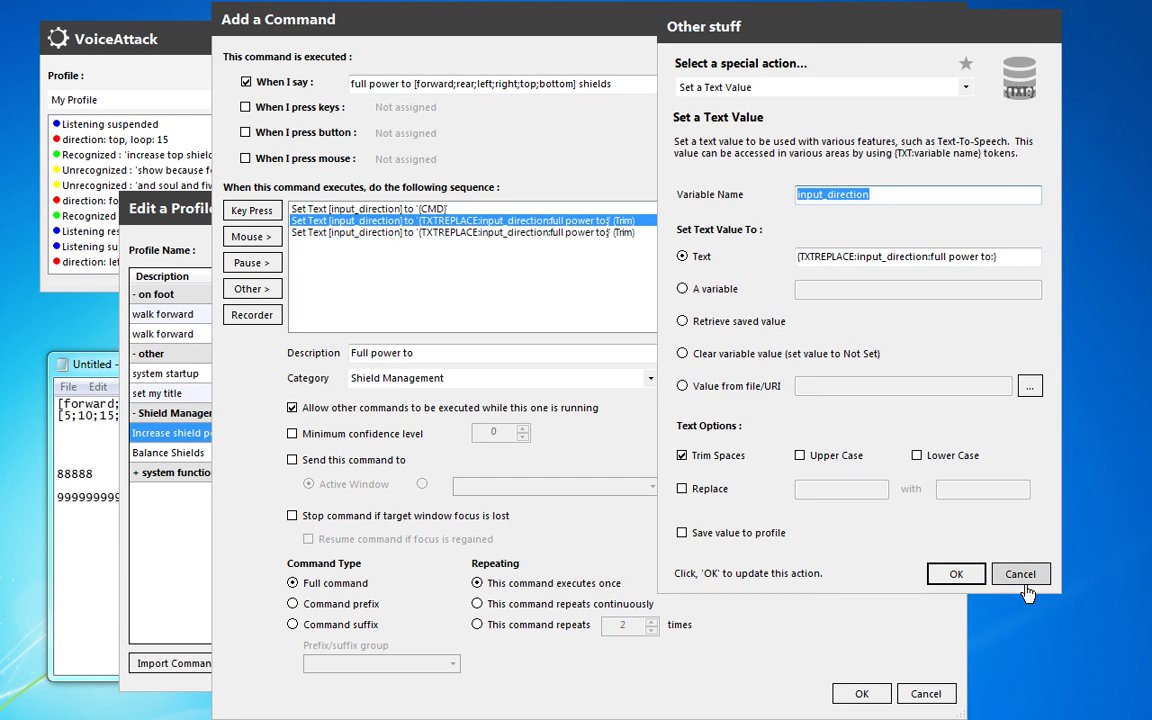
pyautogui.click(1020, 580)
# Change the duplicated action's text to {TXTREPLACE:input_direction:shields:}, keeping Trim Spaces enabled.
pyautogui.click(620, 234)
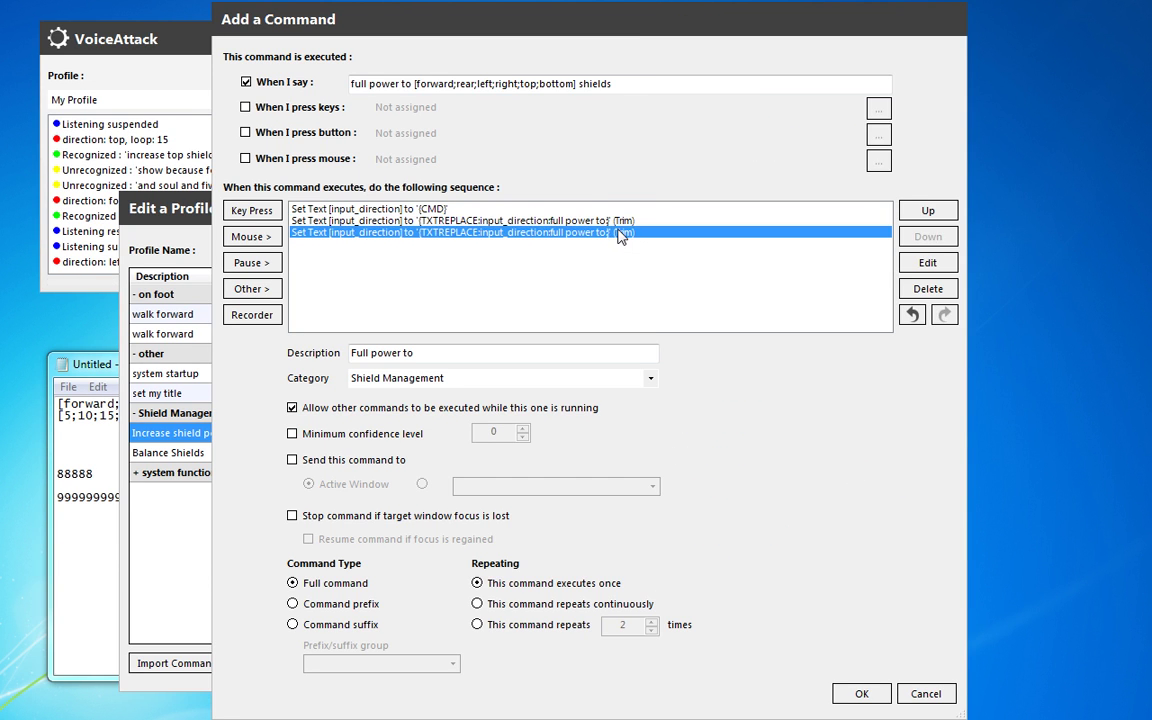
pyautogui.doubleClick(857, 323)
pyautogui.click(880, 258)
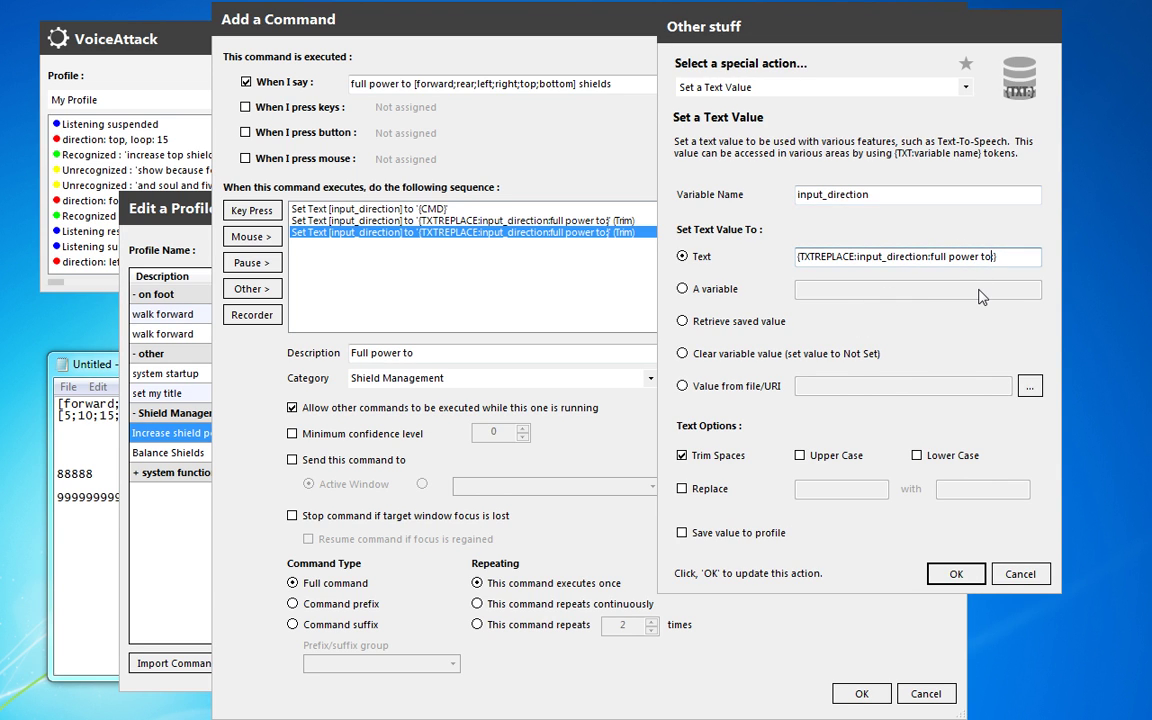
pyautogui.press('BackSpace')
pyautogui.press('BackSpace')
pyautogui.press('BackSpace')
pyautogui.press('BackSpace')
pyautogui.press('BackSpace')
pyautogui.press('BackSpace')
pyautogui.press('BackSpace')
pyautogui.press('BackSpace')
pyautogui.press('BackSpace')
pyautogui.press('BackSpace')
pyautogui.press('BackSpace')
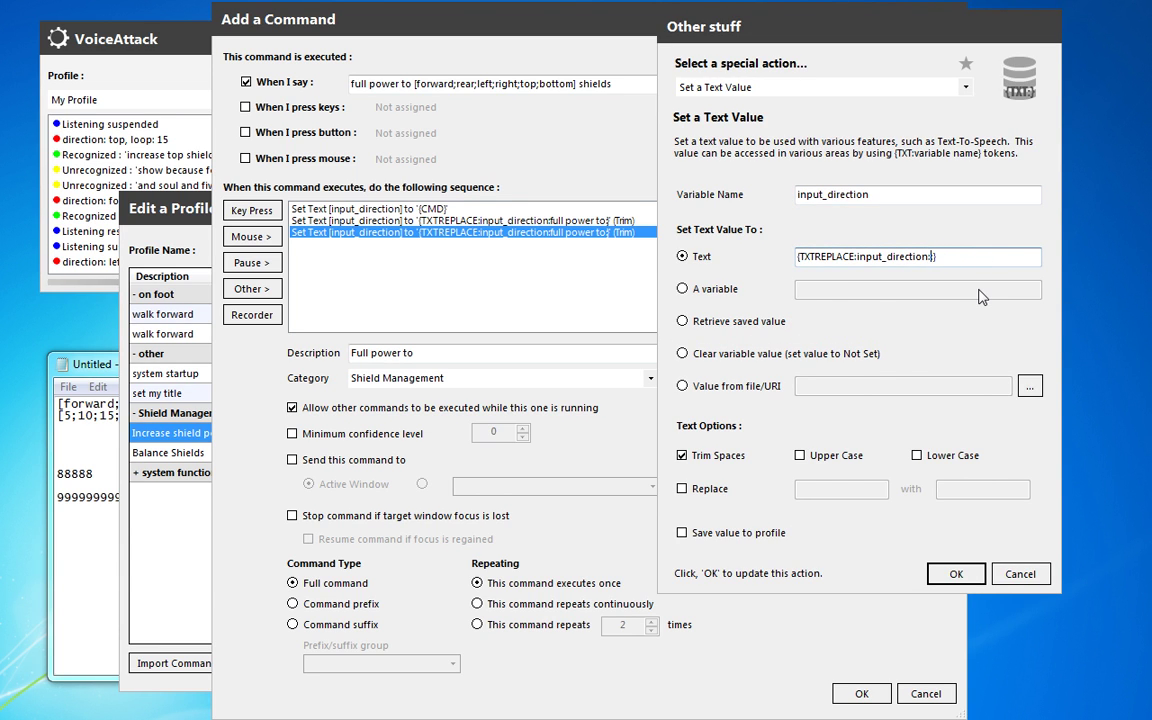
pyautogui.write('shield:')
pyautogui.click(956, 573)
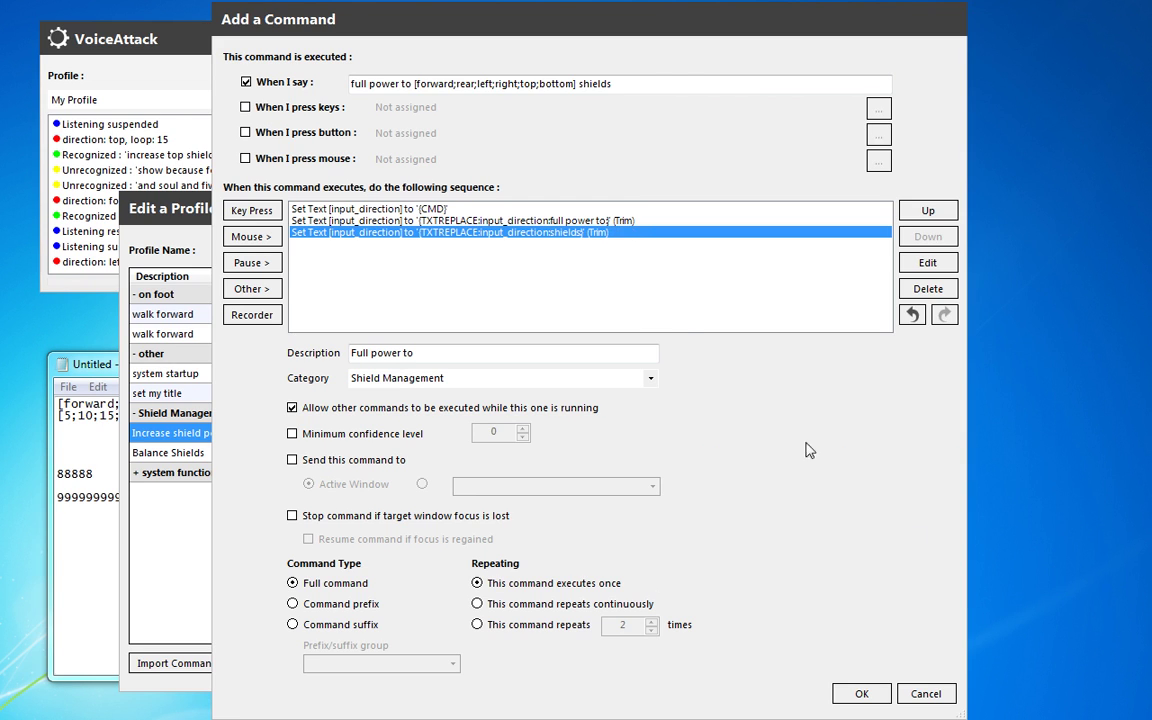
# Add a Write a Value to the Event Log action with the value "direction: {TXT:input_direction}" in red.
pyautogui.click(245, 289)
pyautogui.moveTo(335, 369)
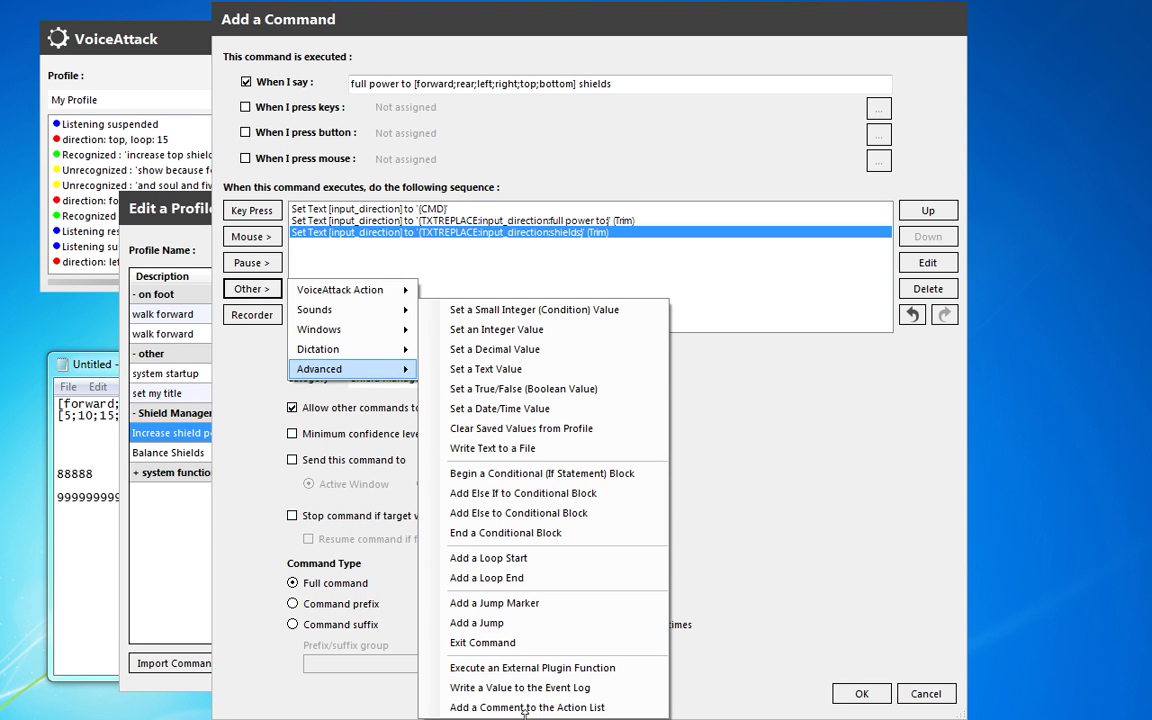
pyautogui.click(480, 637)
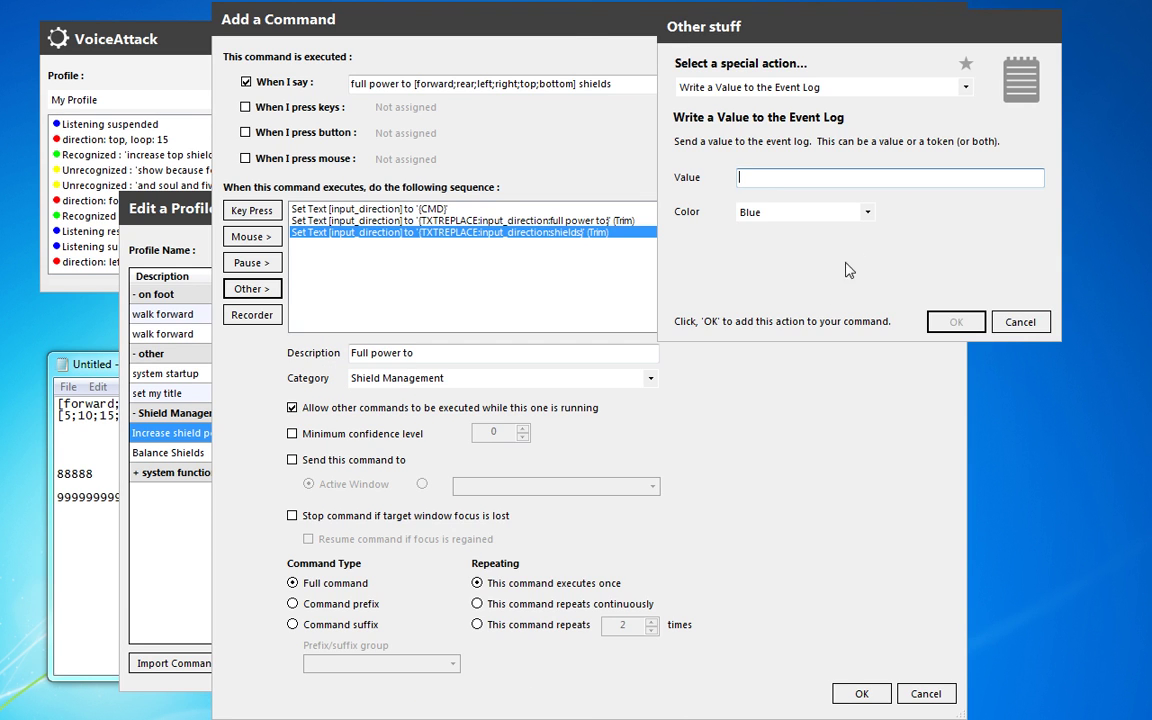
pyautogui.click(867, 213)
pyautogui.click(867, 266)
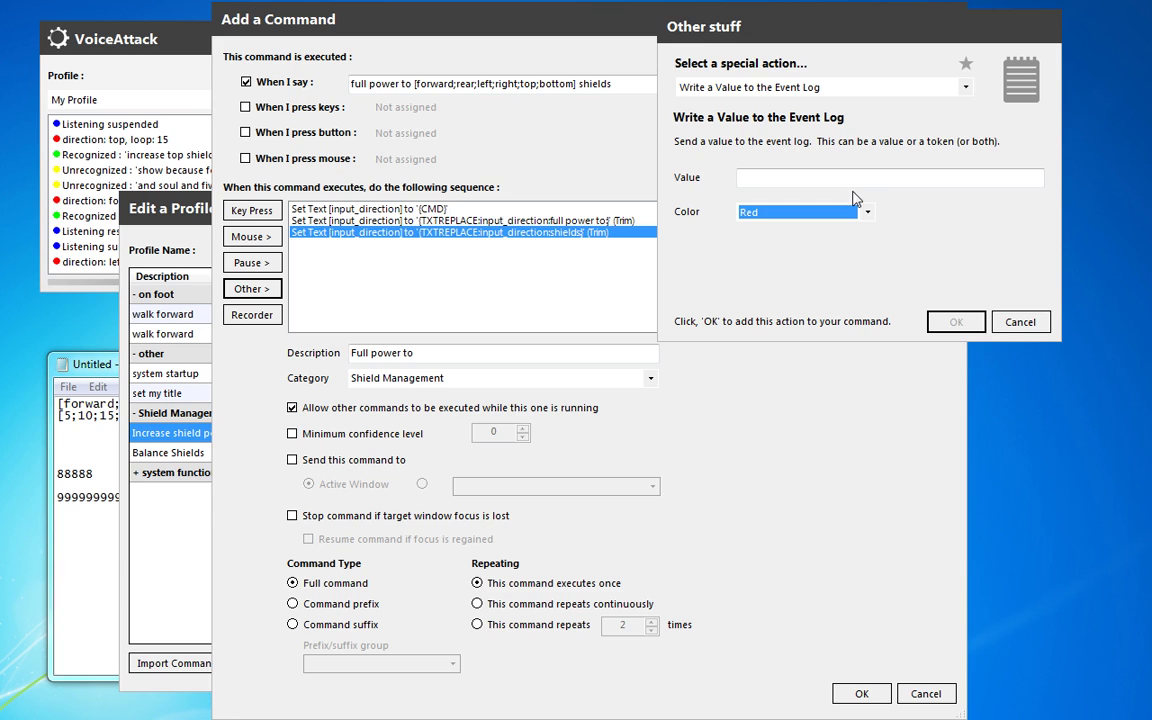
pyautogui.click(856, 179)
pyautogui.write('direction:')
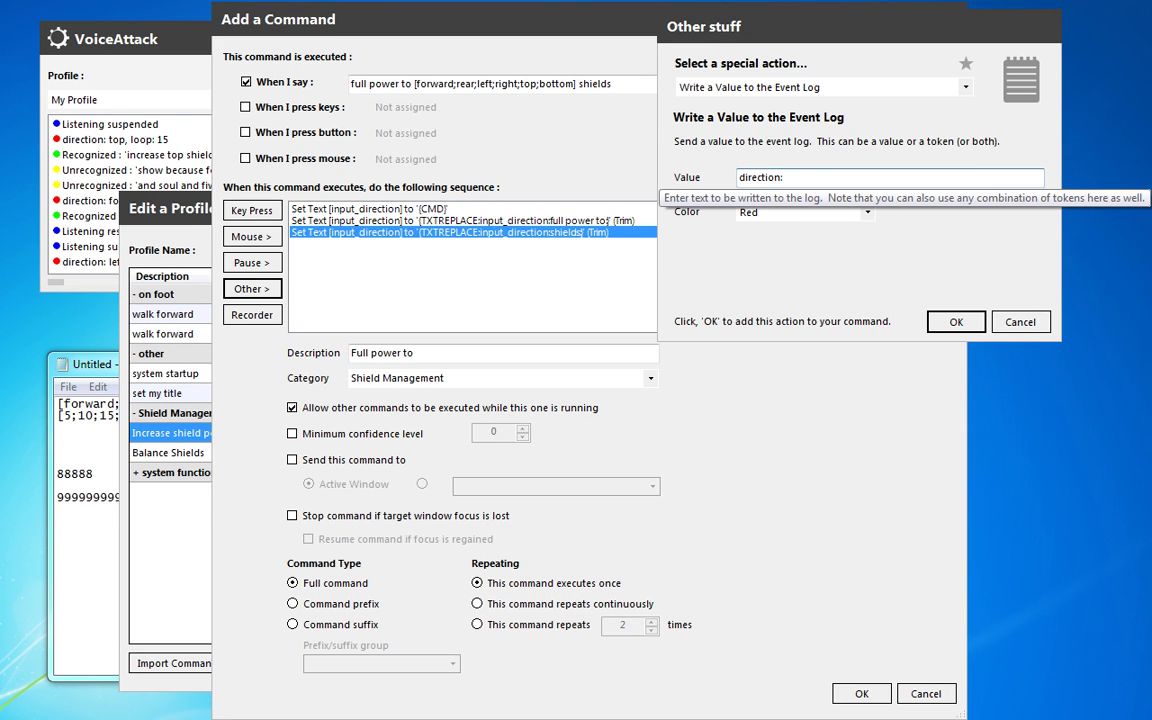
pyautogui.write(' {TXT:input_direct')
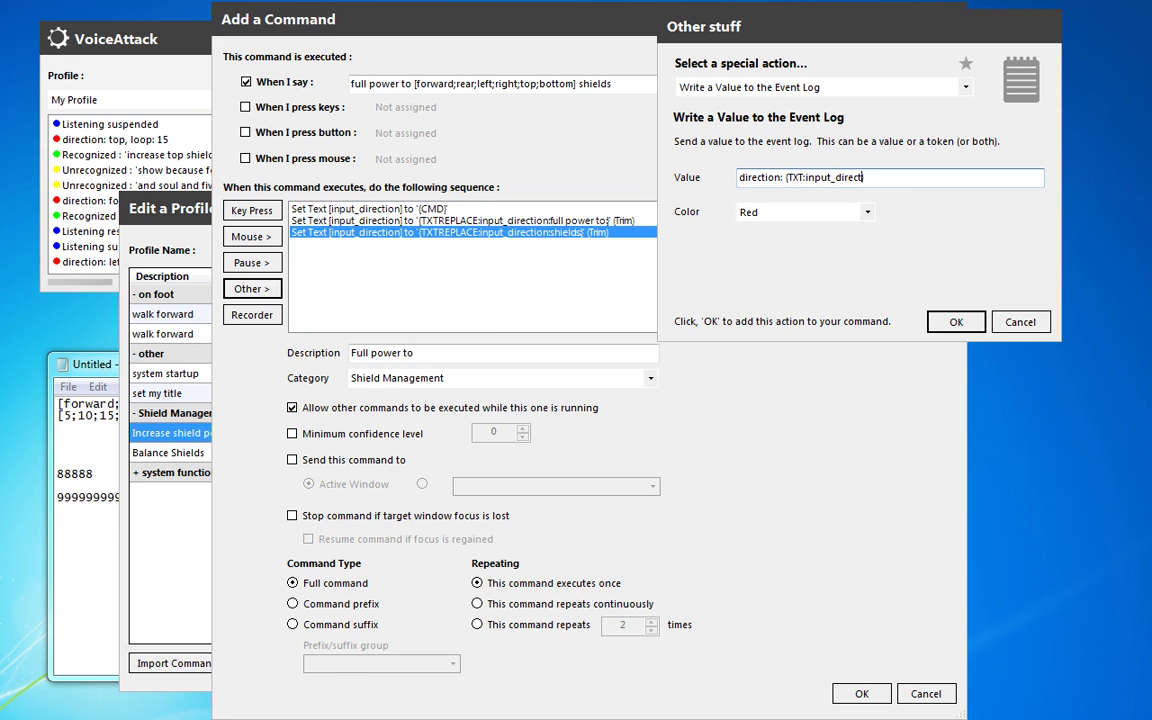
pyautogui.write('ion}')
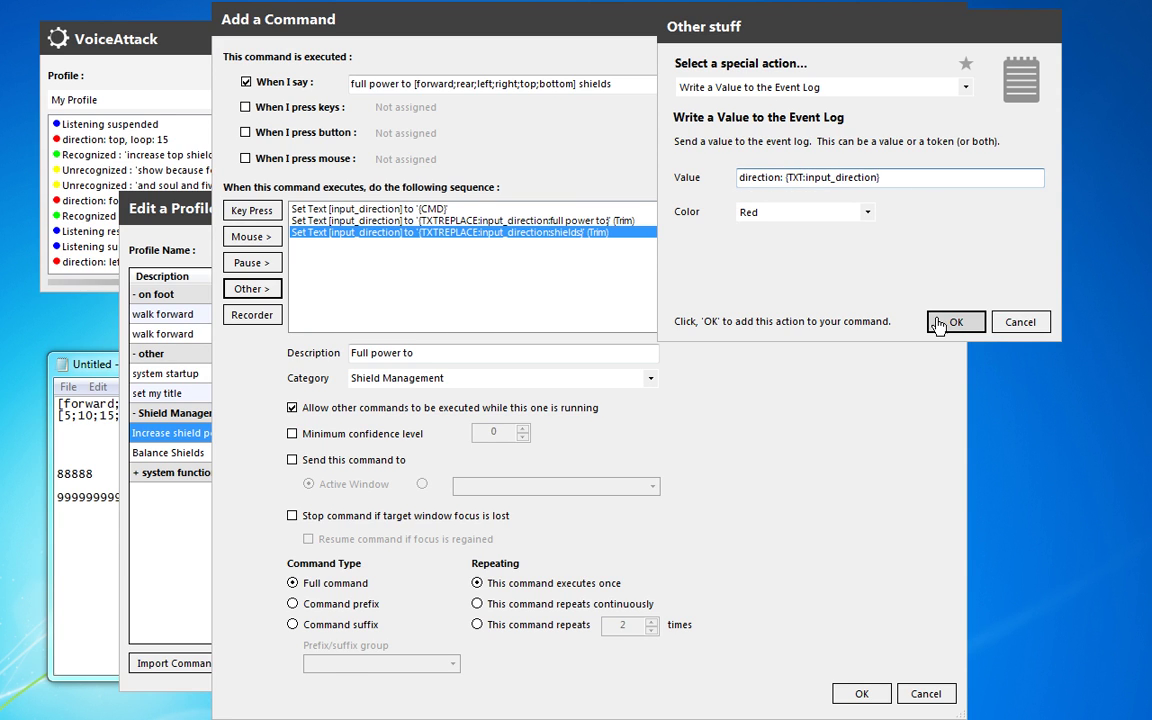
pyautogui.click(948, 322)
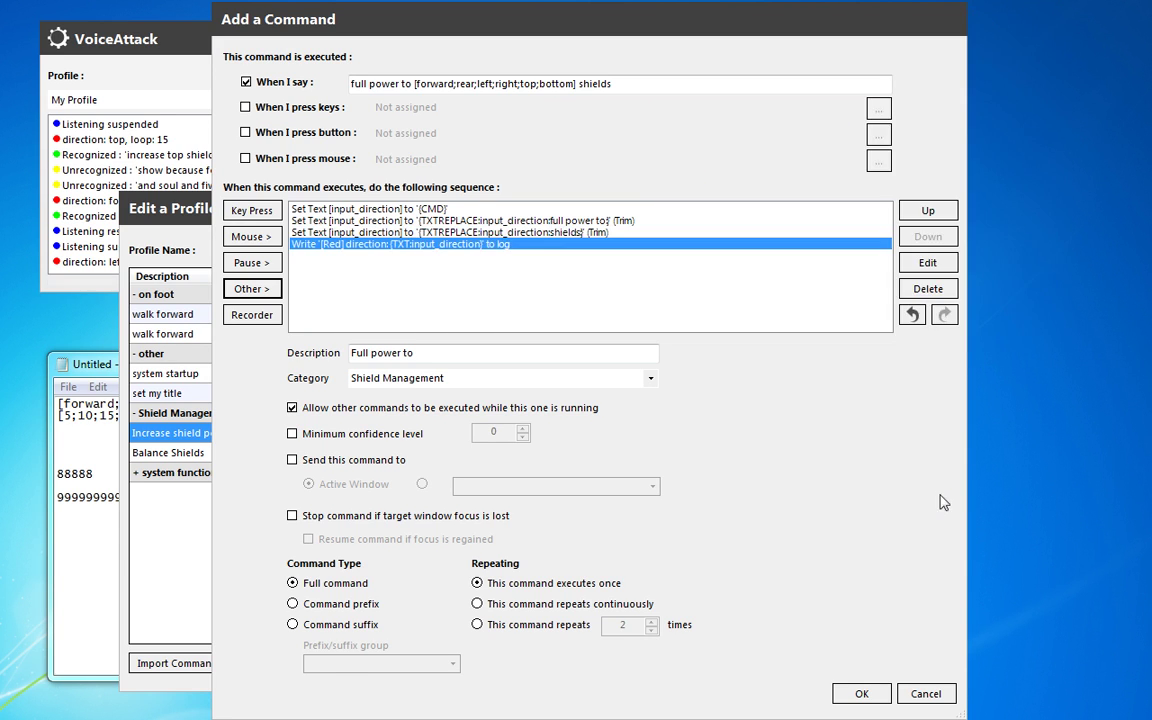
# Save the new Full power to command and the changes to My Profile.
pyautogui.click(862, 694)
pyautogui.click(787, 661)
pyautogui.click(393, 496)
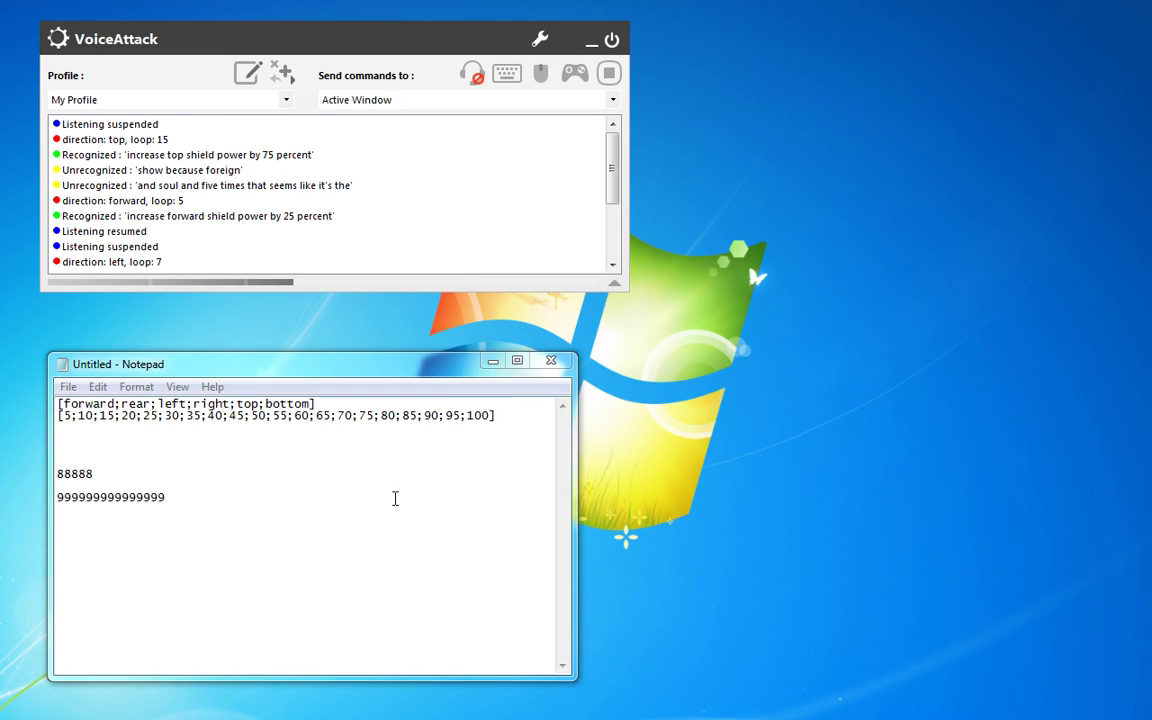
pyautogui.hotkey('ctrl', 'a')
pyautogui.click(486, 193)
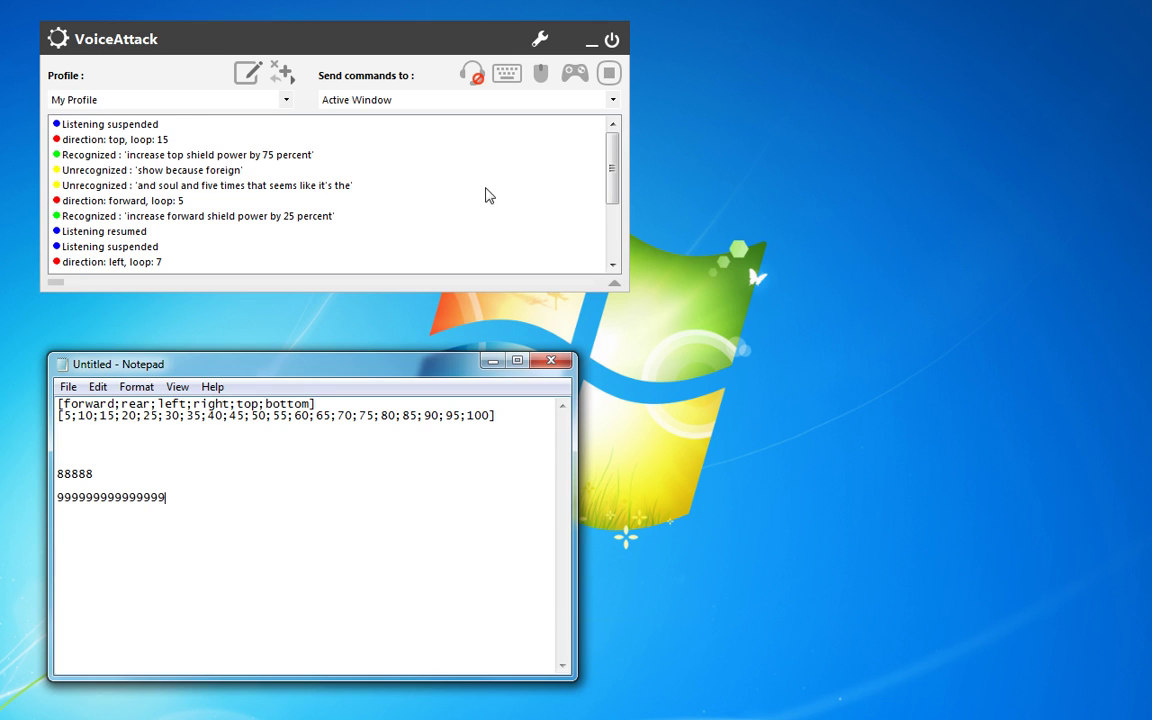
# Test the full power command by voice for bottom, left and top shields, suspend listening, and review the logged directions.
pyautogui.click(472, 73)
pyautogui.click(368, 530)
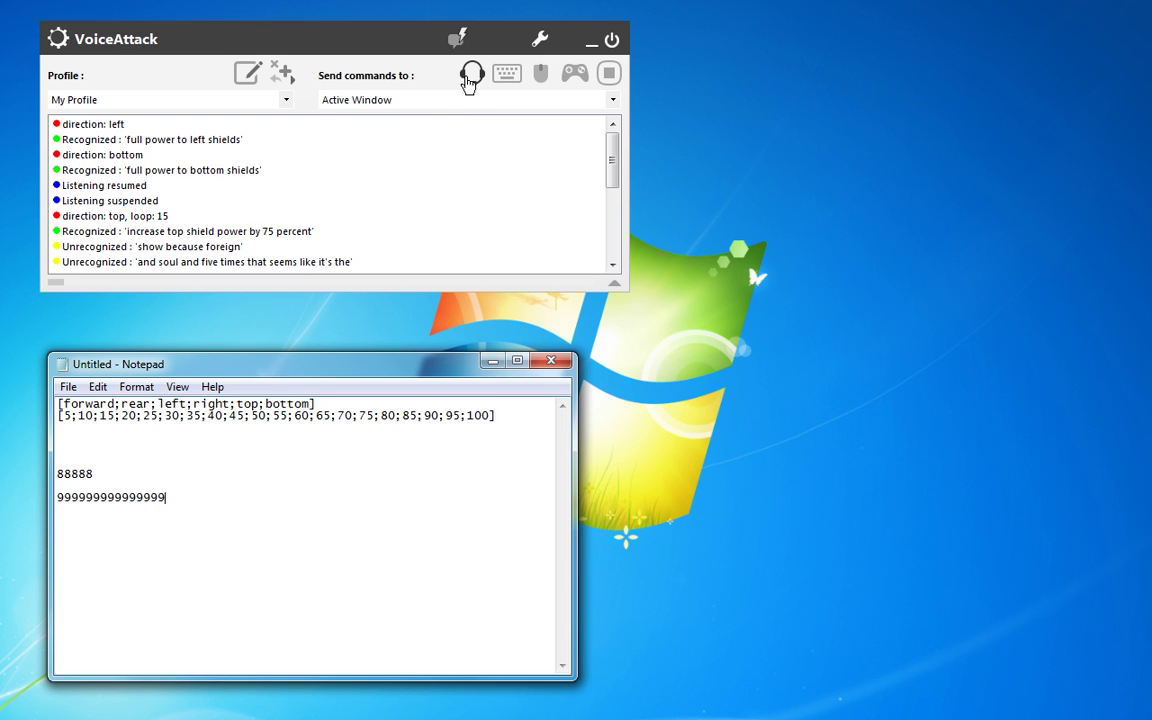
pyautogui.click(470, 77)
pyautogui.click(141, 140)
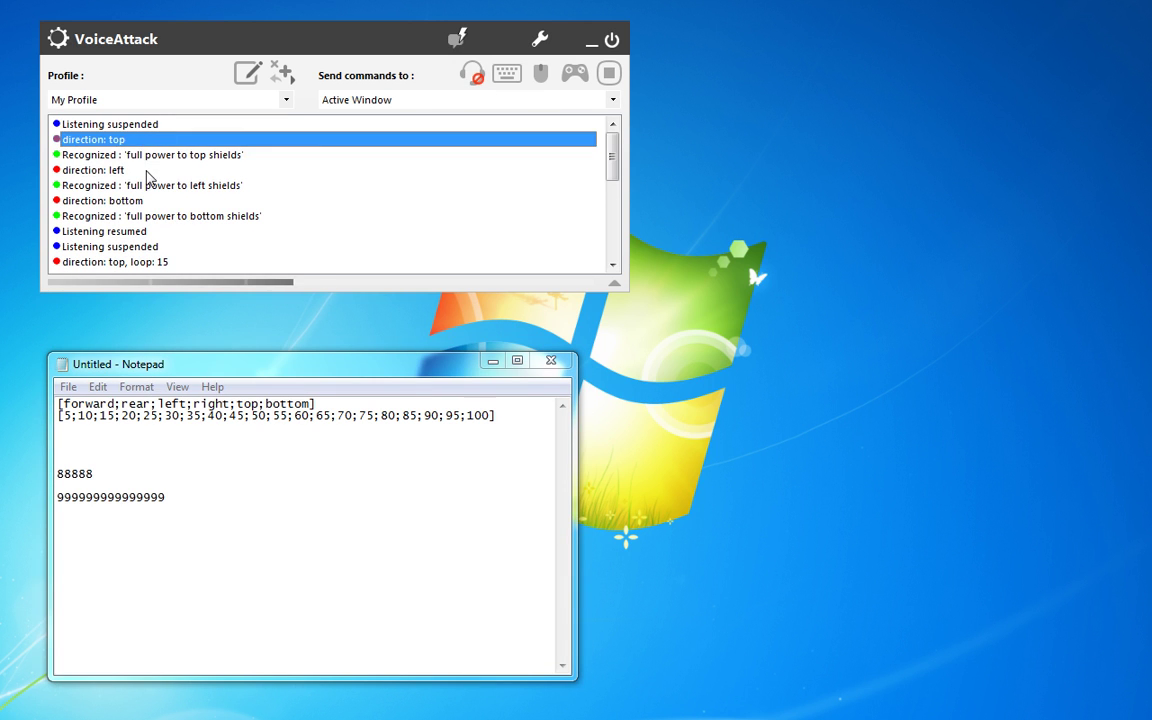
pyautogui.click(145, 171)
pyautogui.click(152, 200)
pyautogui.click(152, 170)
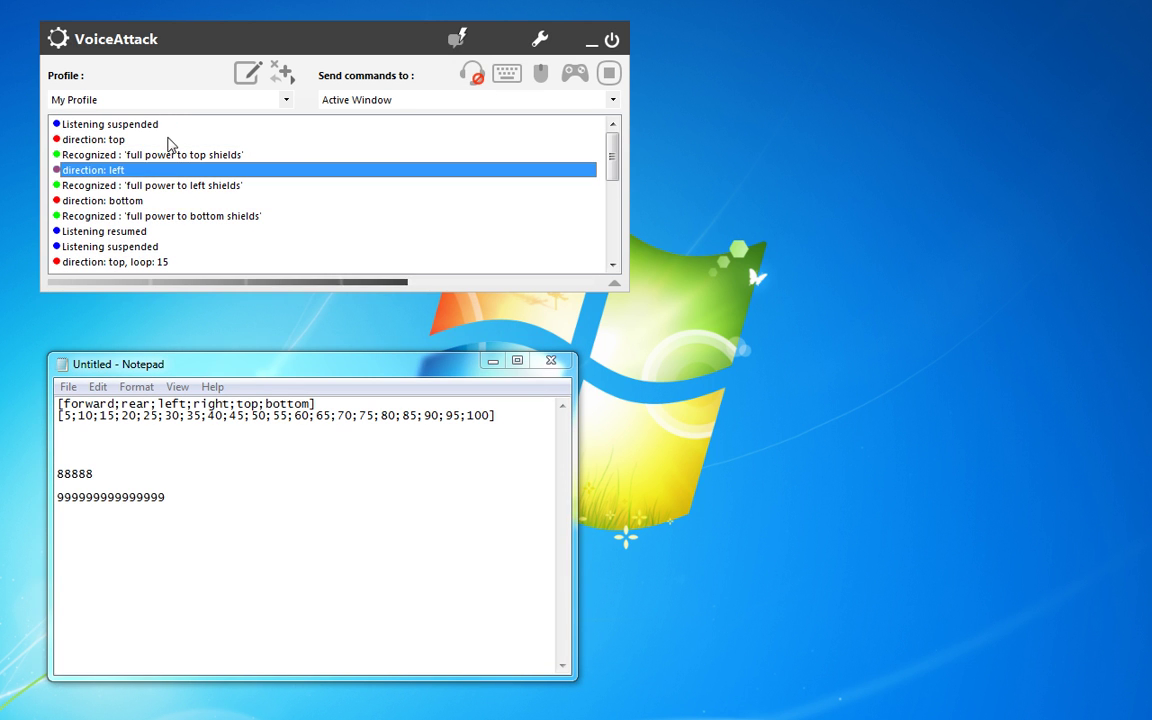
pyautogui.click(165, 140)
# Reopen the Full power to command in My Profile for editing and select its final log action.
pyautogui.click(247, 74)
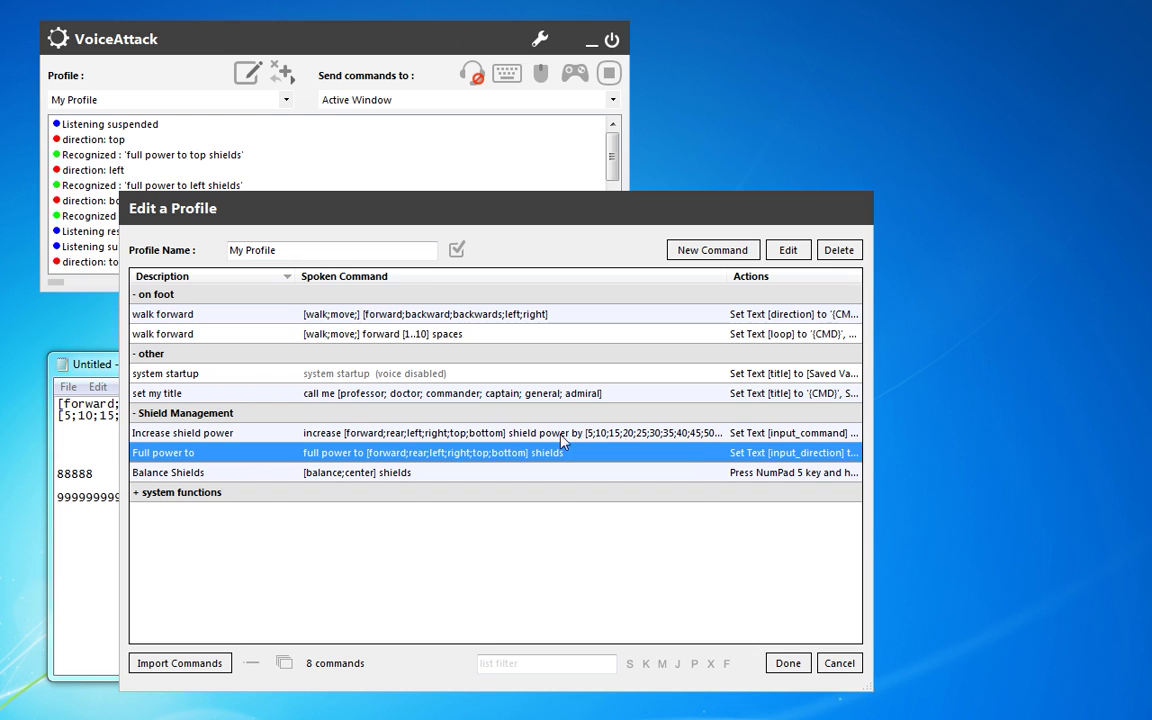
pyautogui.doubleClick(405, 455)
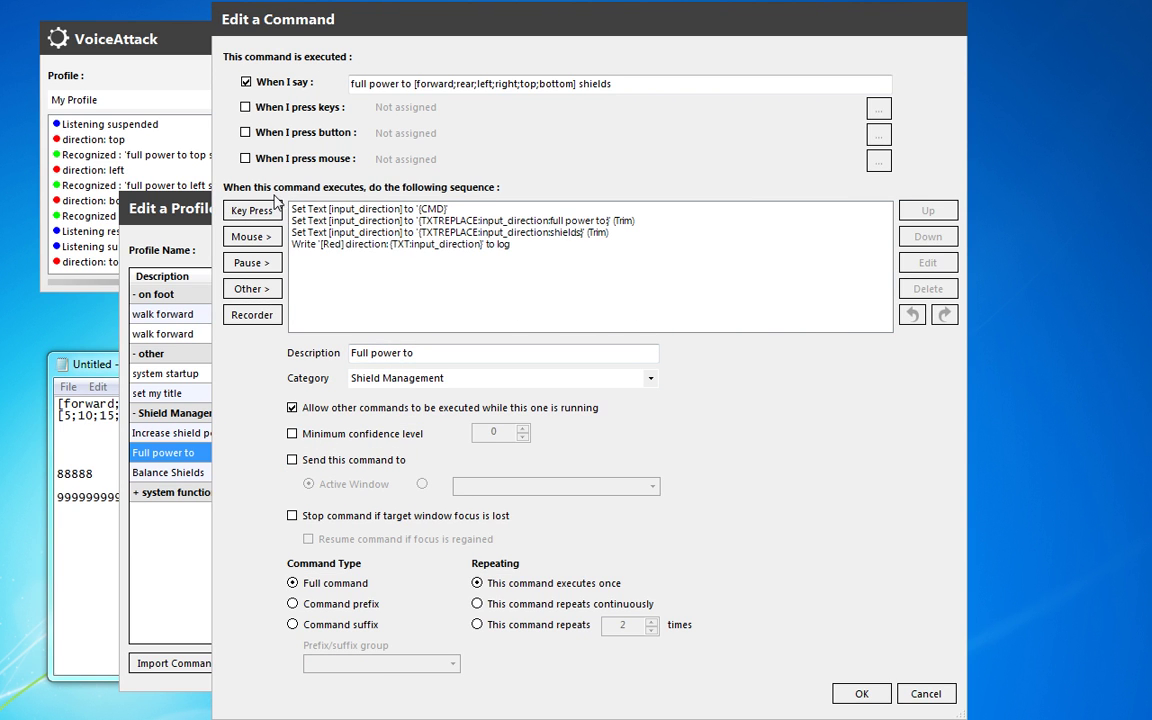
pyautogui.click(316, 247)
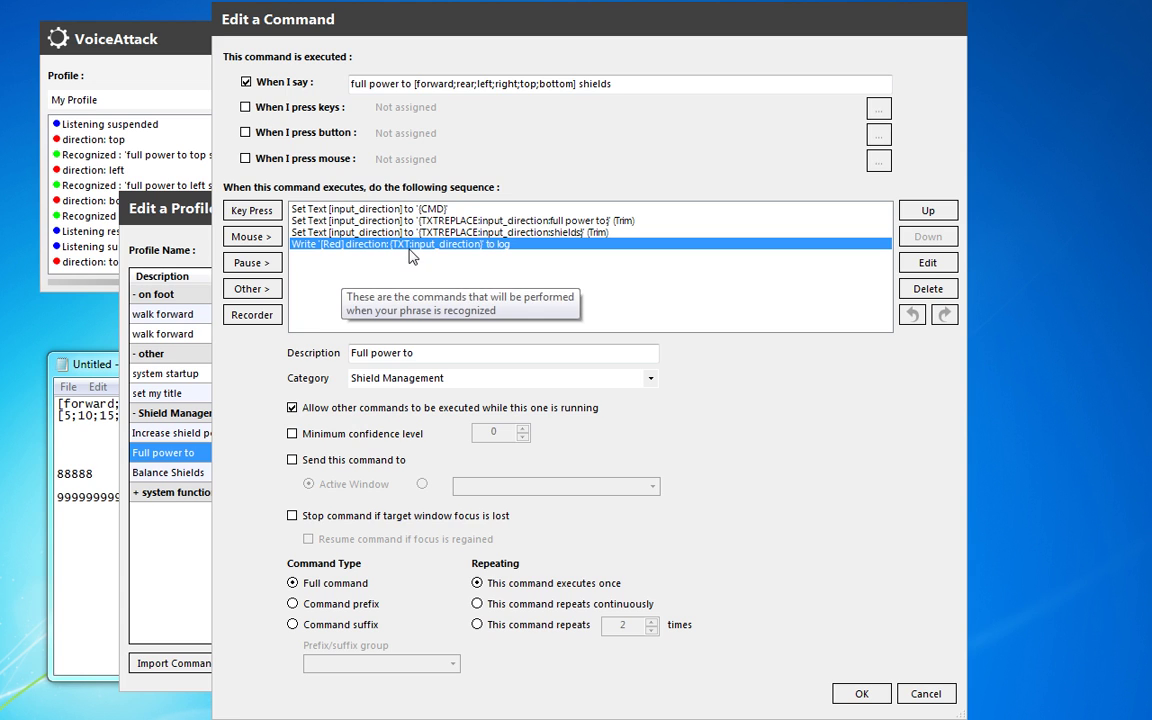
pyautogui.click(262, 315)
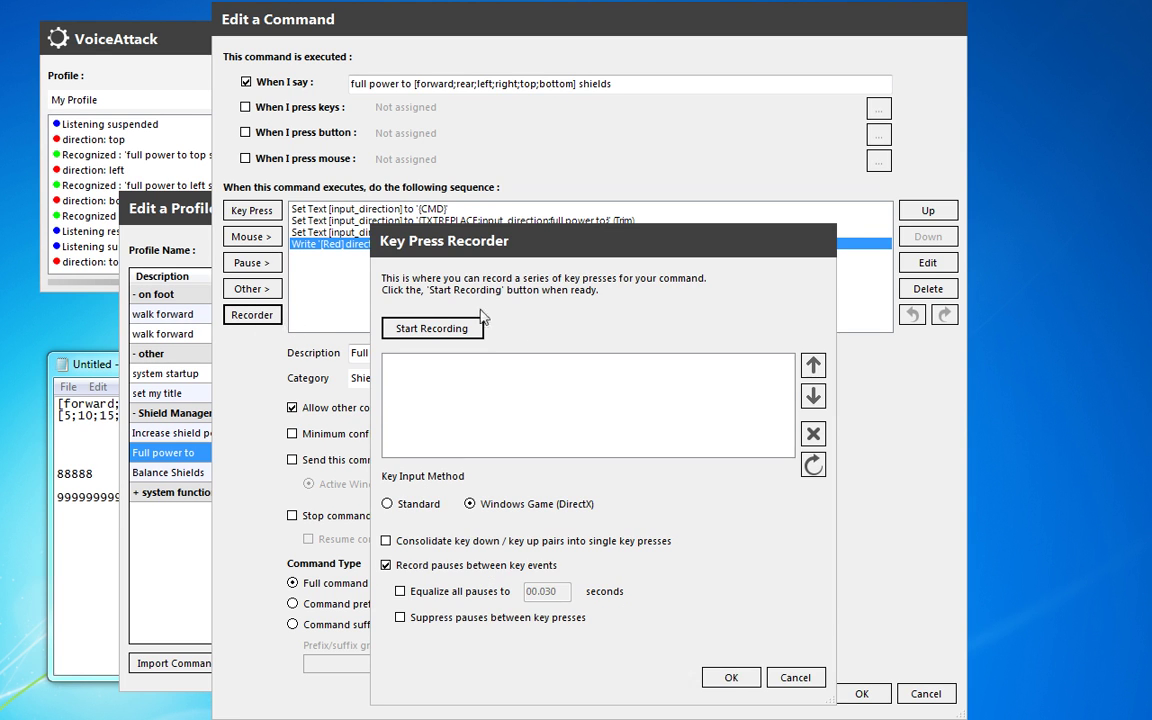
pyautogui.click(795, 678)
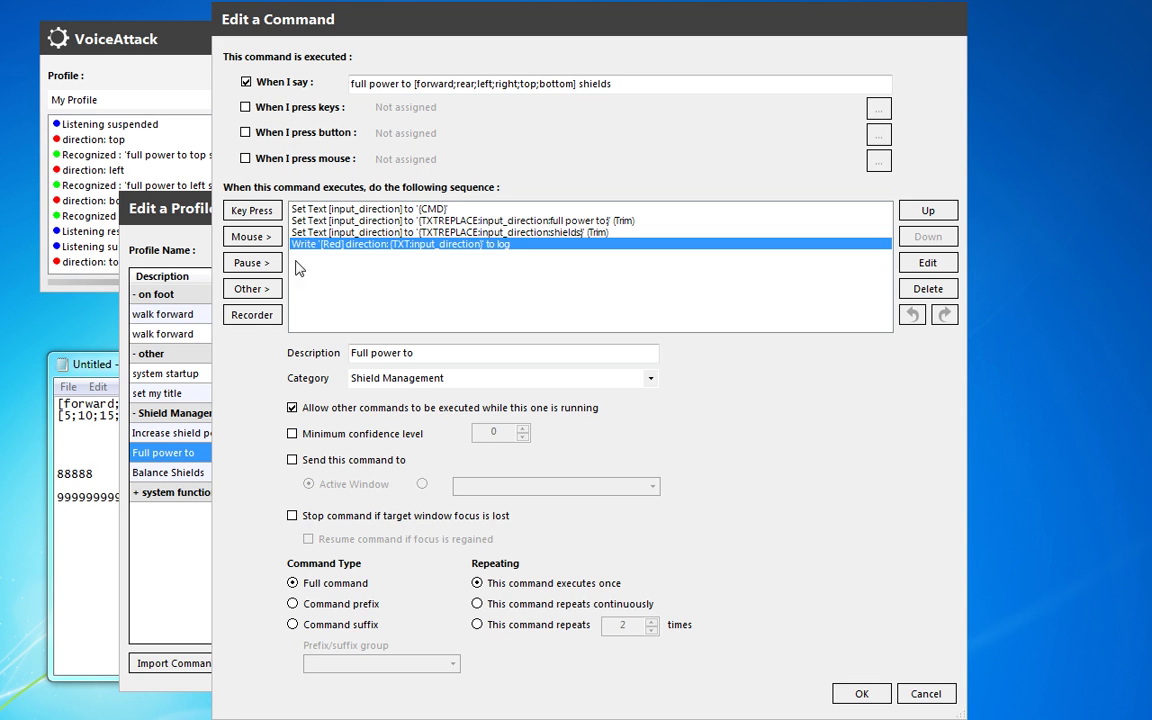
pyautogui.click(265, 238)
pyautogui.click(251, 315)
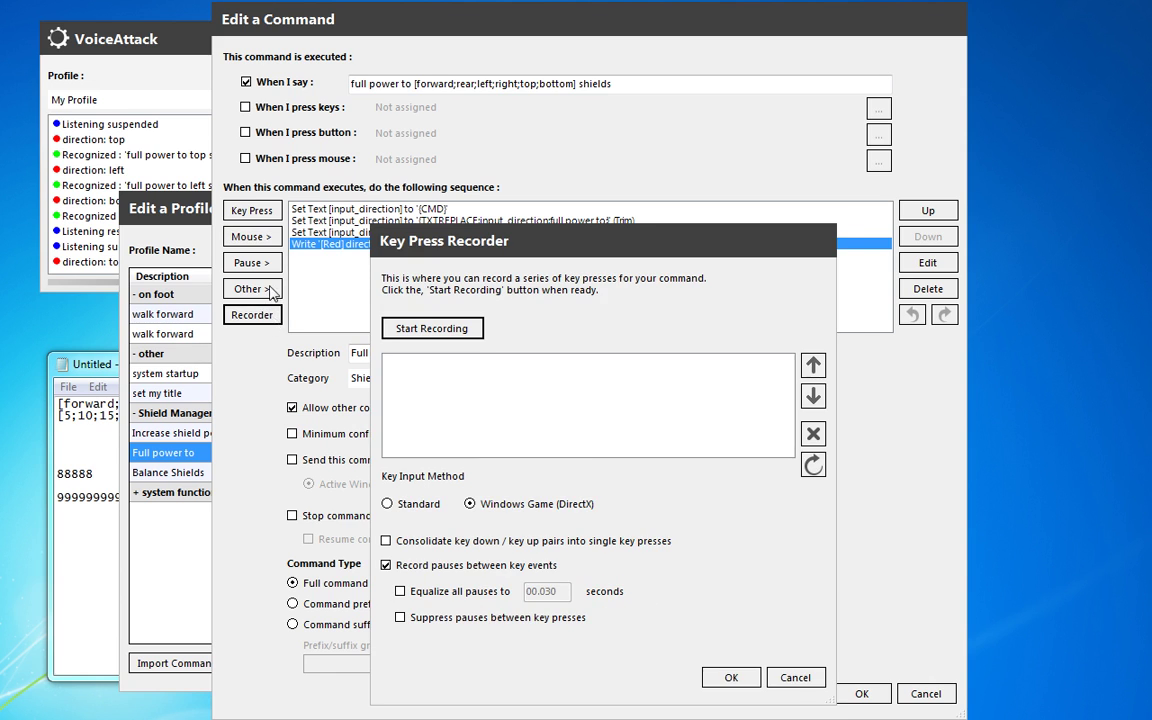
pyautogui.click(792, 677)
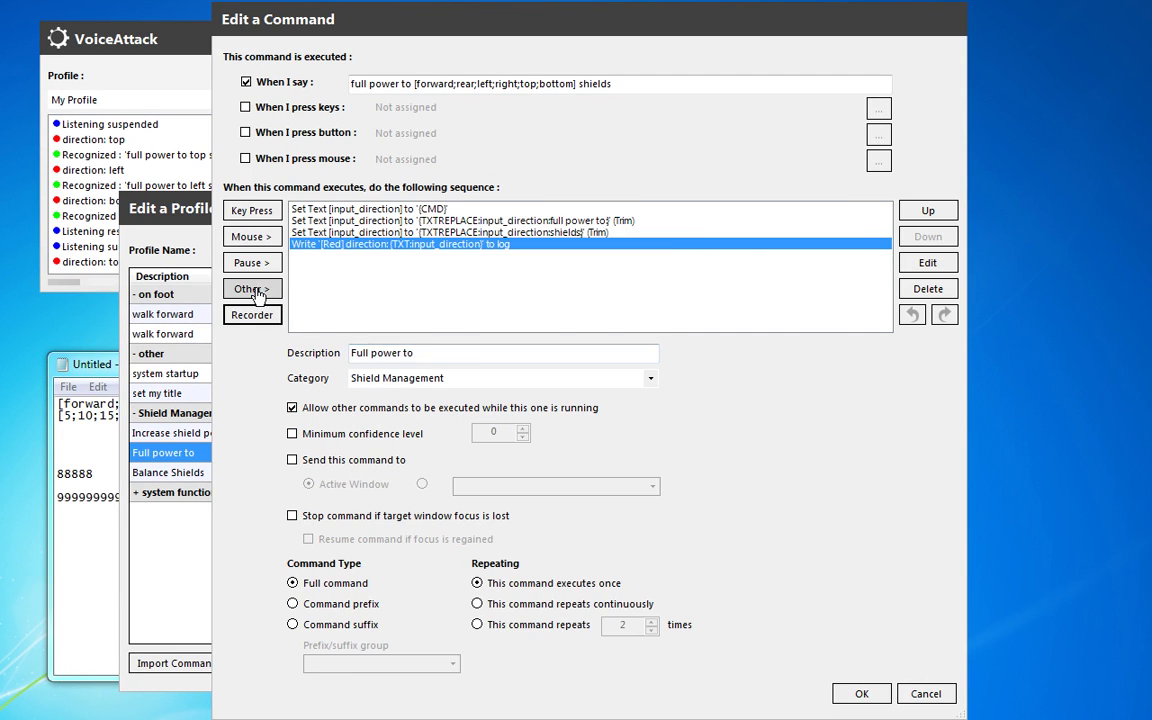
# Add an Execute Another Command action that runs the [balance;center] shields command after the log entry.
pyautogui.click(258, 292)
pyautogui.moveTo(300, 265)
pyautogui.click(416, 264)
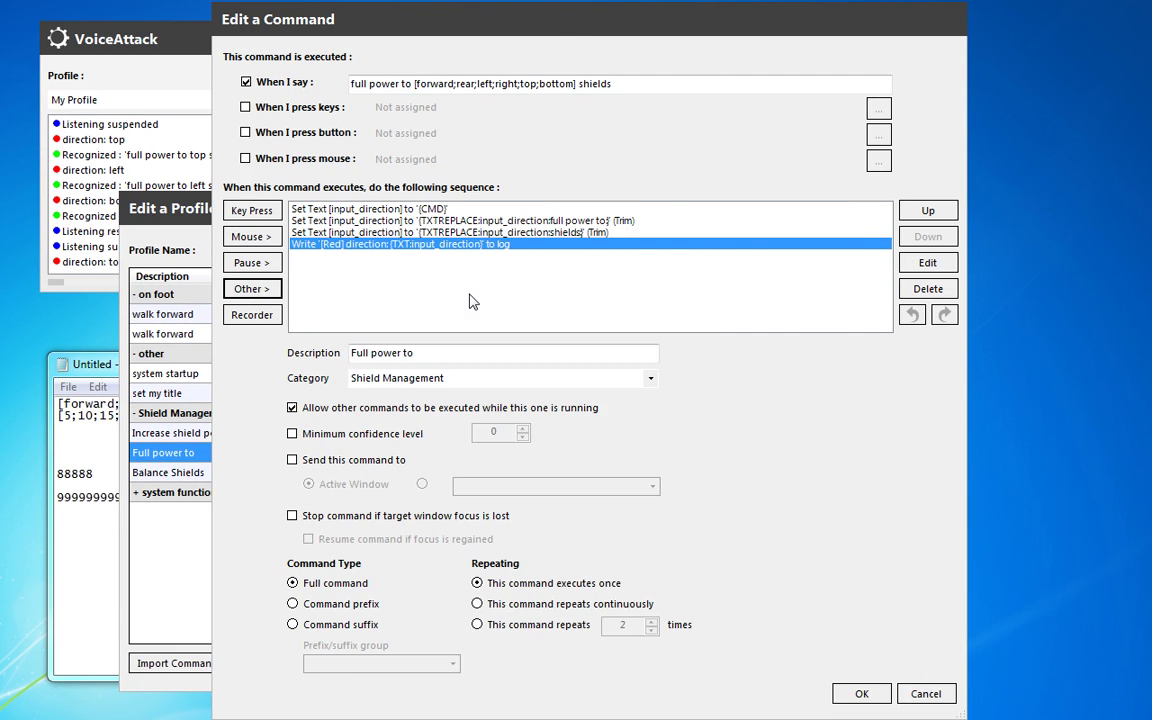
pyautogui.click(884, 206)
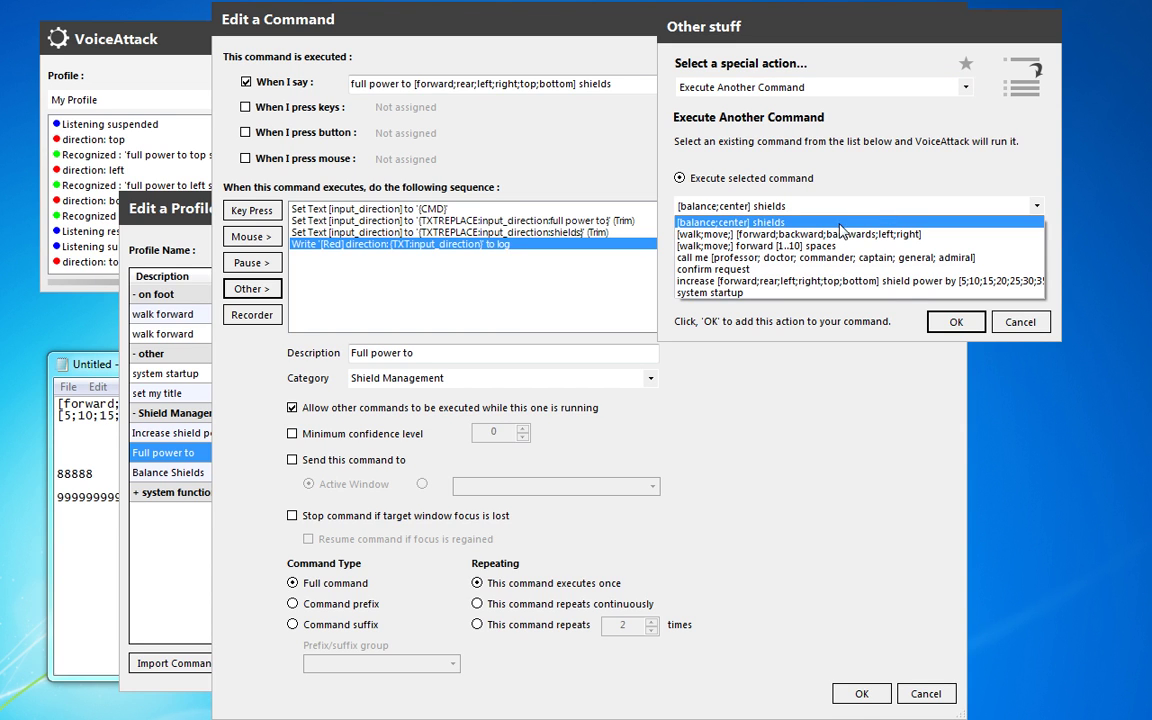
pyautogui.click(840, 222)
pyautogui.click(955, 321)
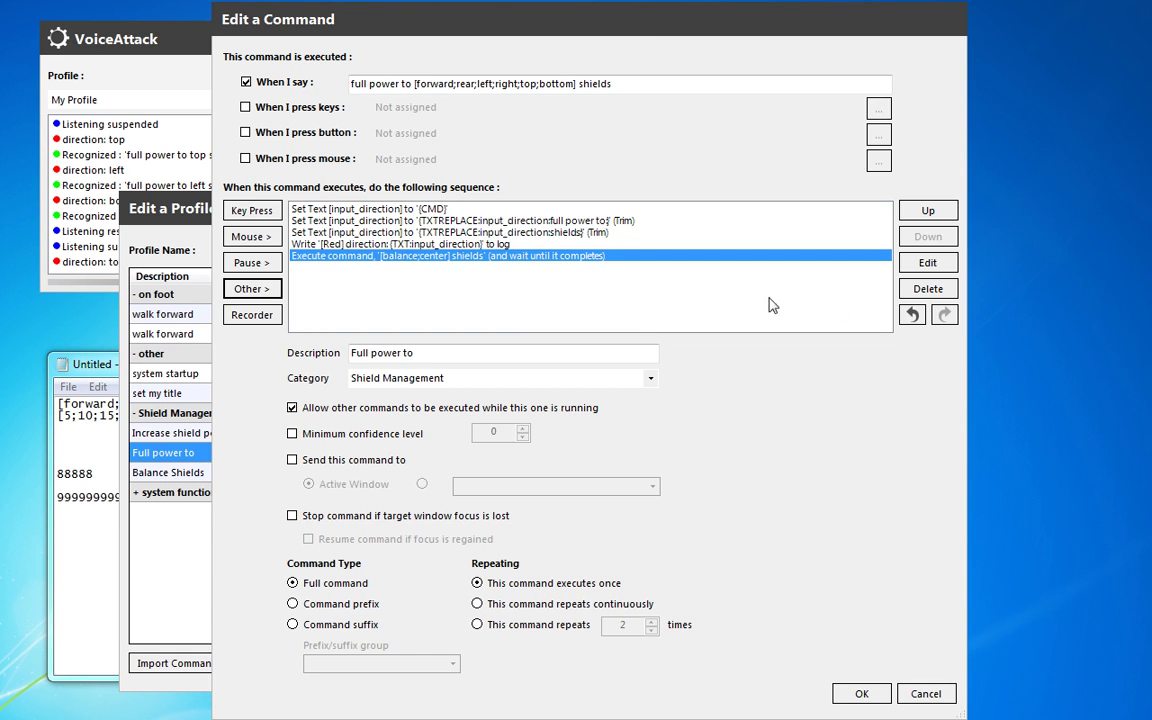
pyautogui.click(254, 288)
pyautogui.moveTo(330, 369)
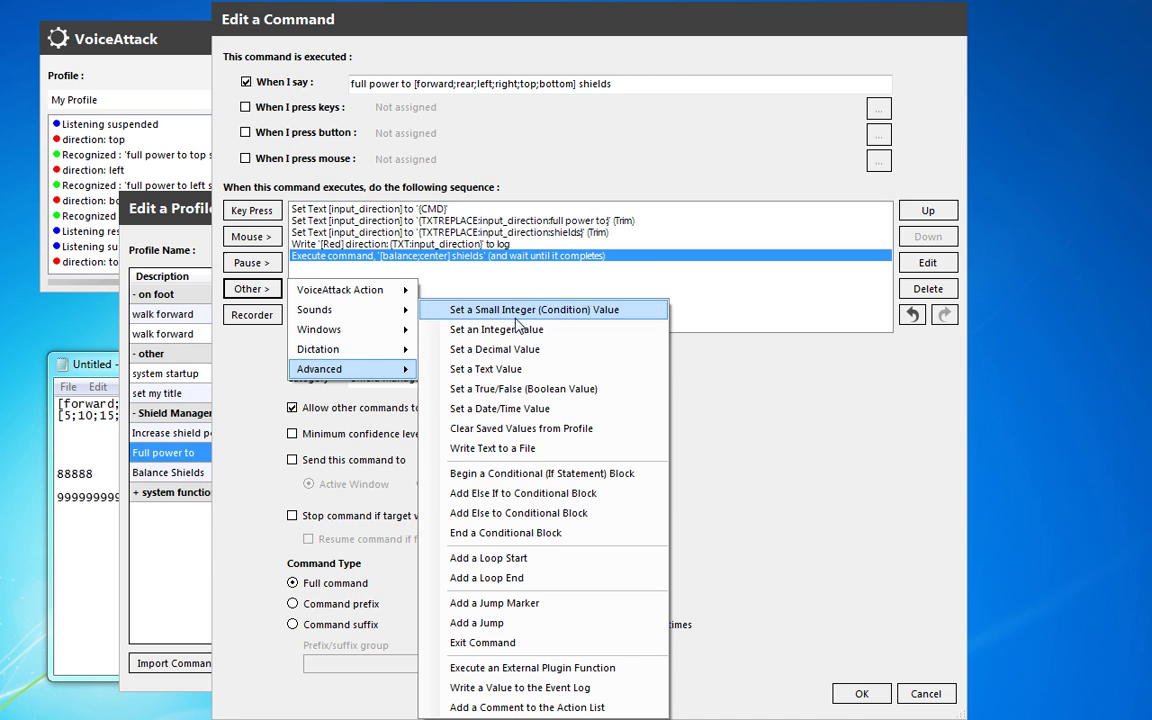
pyautogui.click(553, 473)
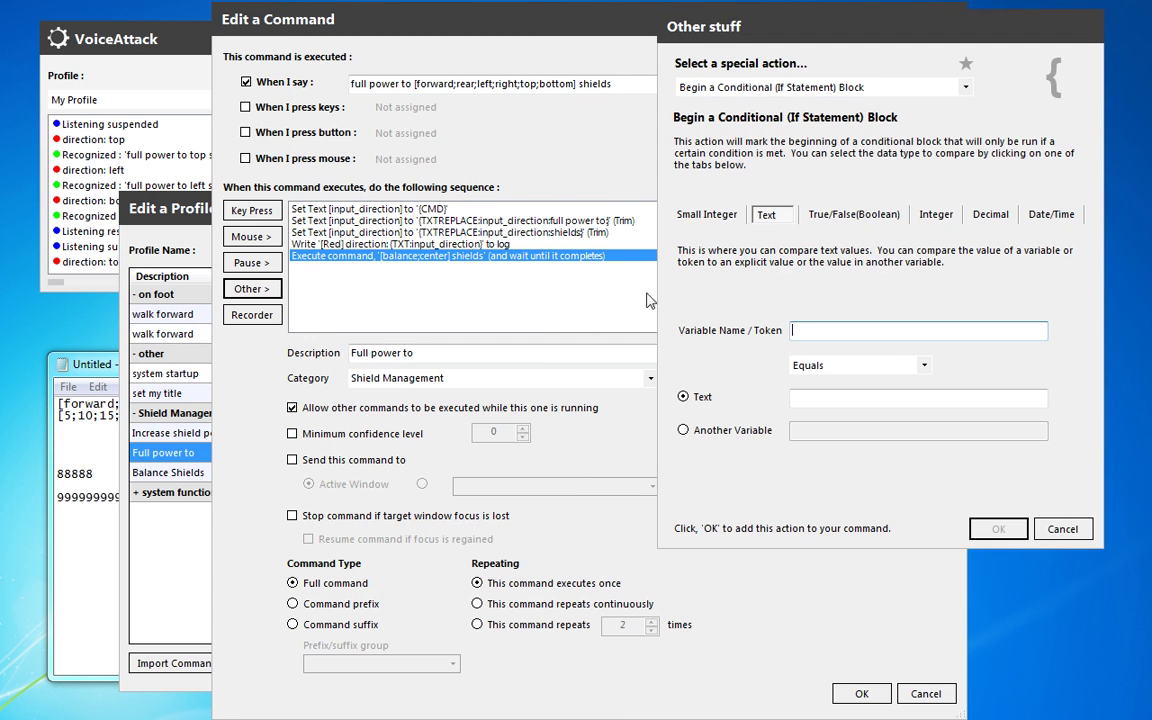
pyautogui.click(1077, 530)
# Save the Full power to command, then copy the whole direction conditional block, from the 'forward' compare through End Condition, from Increase shield power.
pyautogui.click(861, 693)
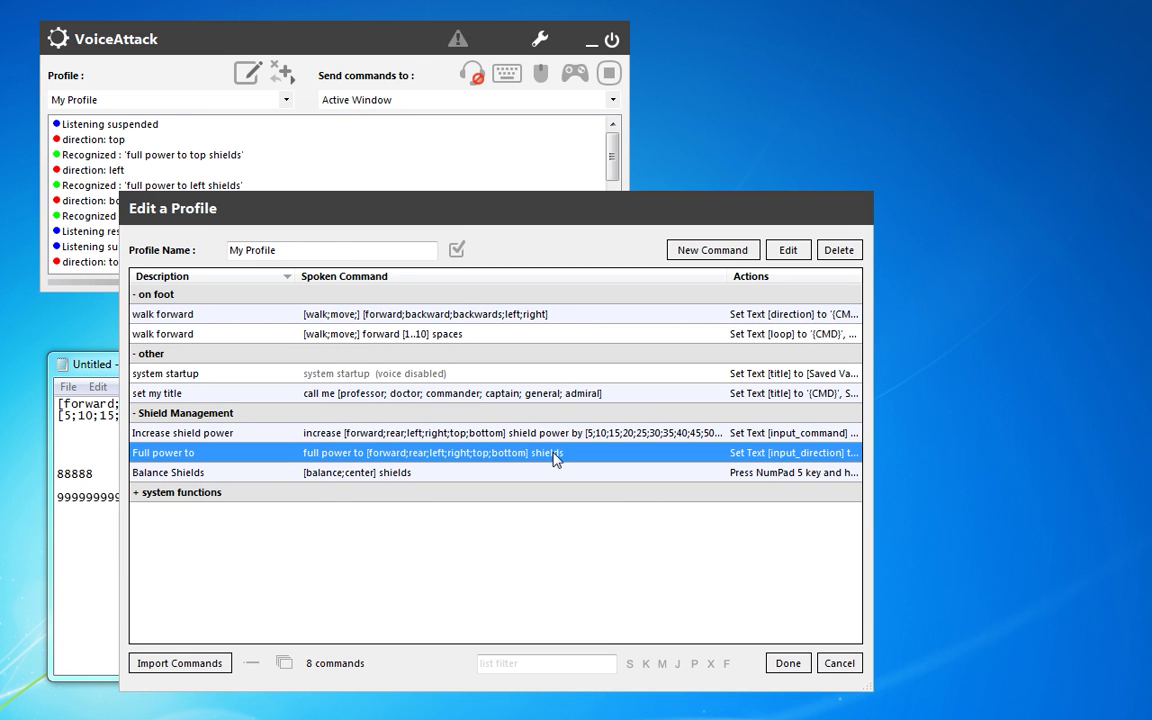
pyautogui.doubleClick(300, 433)
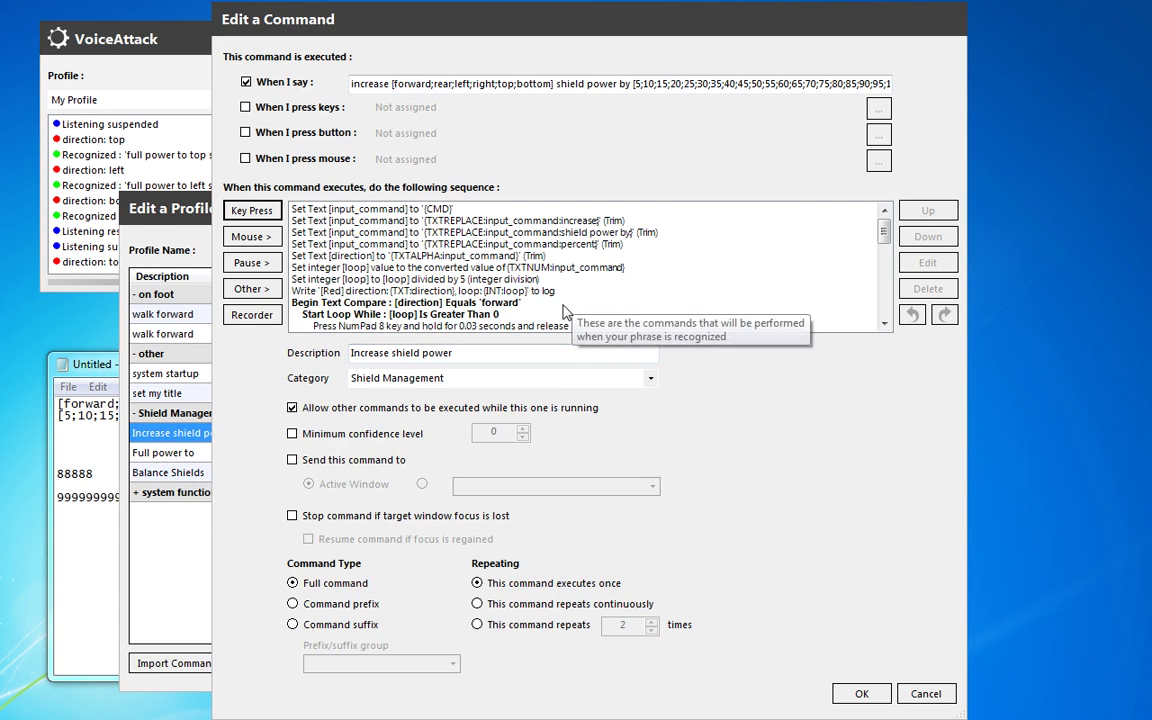
pyautogui.click(500, 302)
pyautogui.scroll(-2, 495, 265)
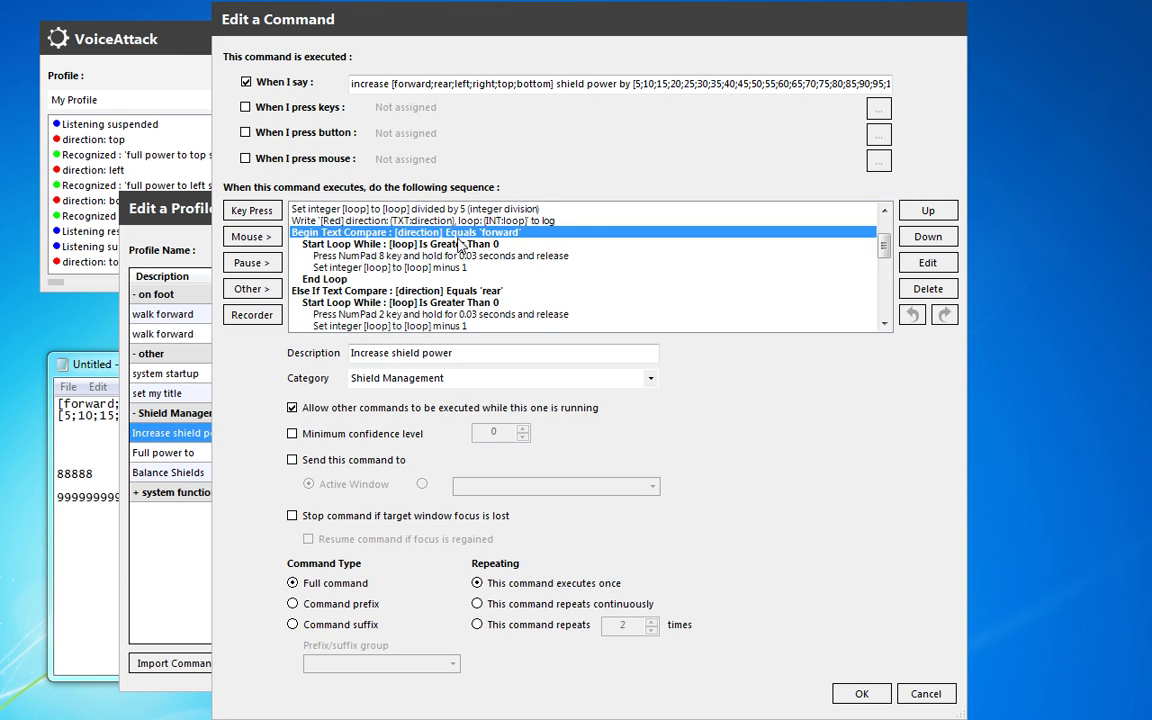
pyautogui.scroll(-5, 460, 245)
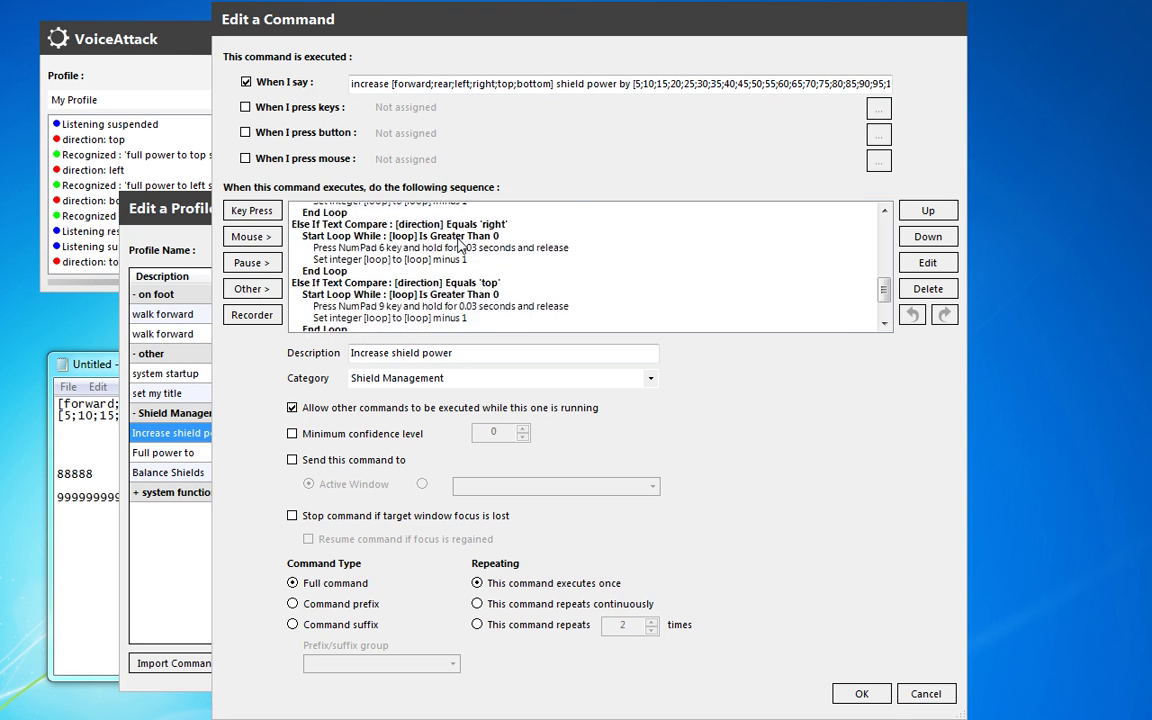
pyautogui.scroll(-3, 460, 245)
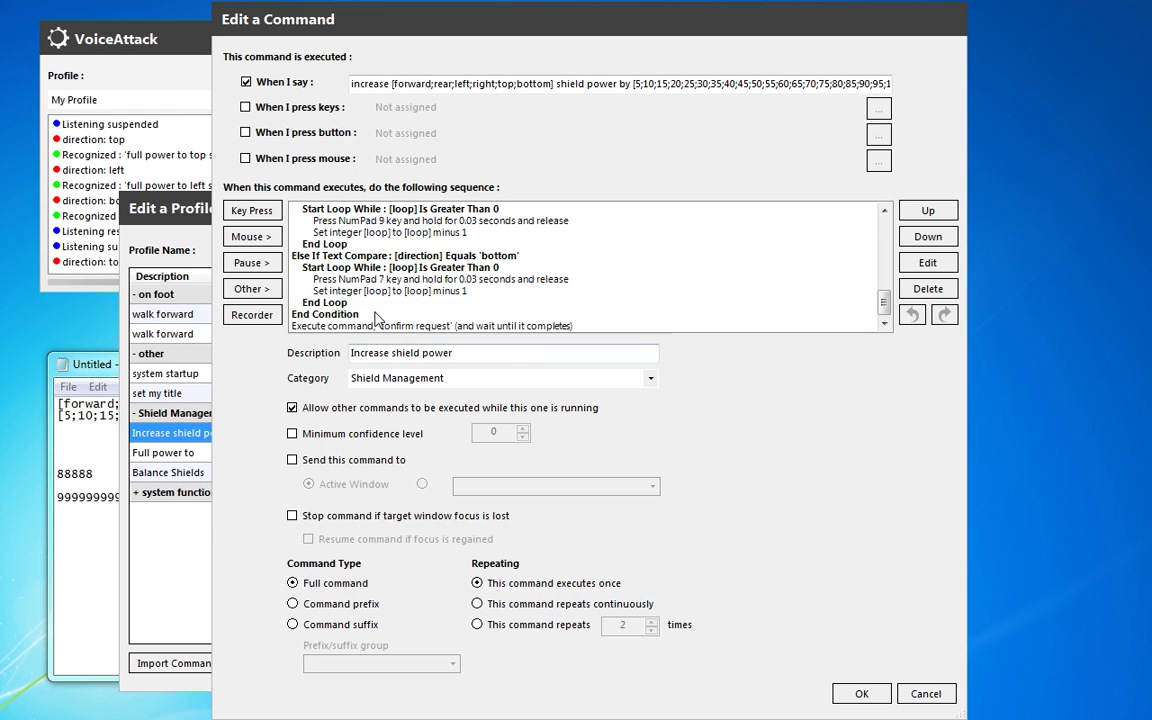
pyautogui.keyDown('shift'); pyautogui.click(371, 314); pyautogui.keyUp('shift')
pyautogui.rightClick(371, 315)
pyautogui.click(428, 345)
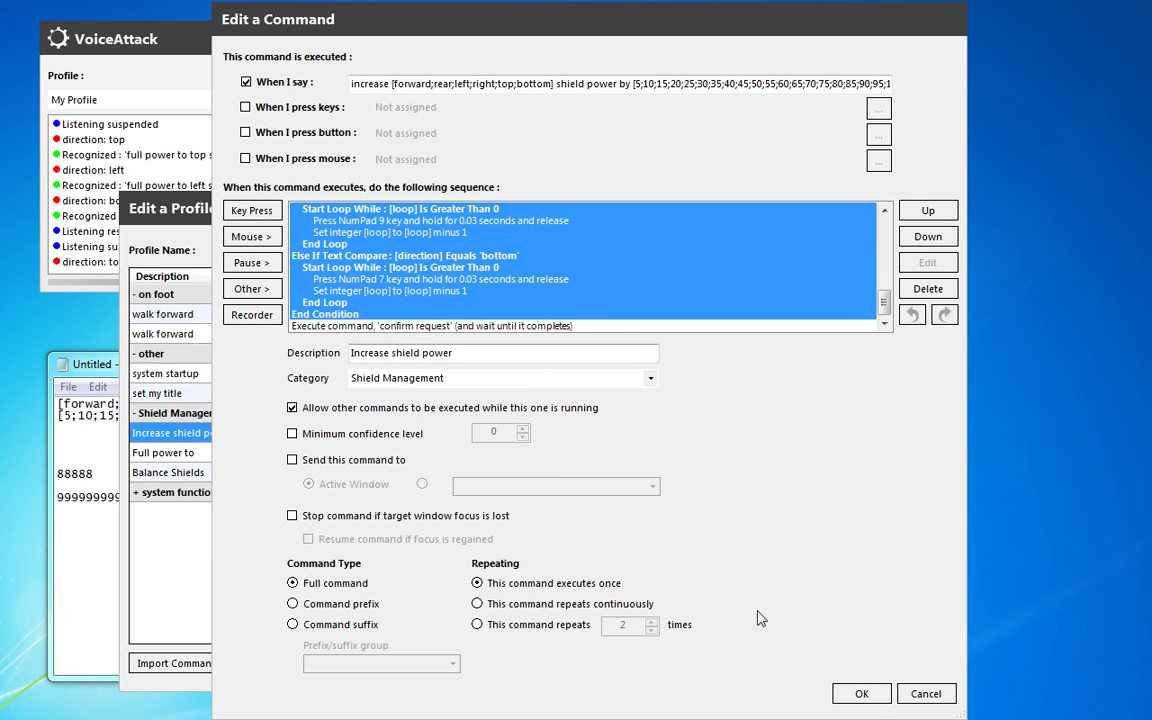
# Close Increase shield power and paste the copied conditional block after the [balance;center] shields action in the Full power to command.
pyautogui.click(861, 693)
pyautogui.doubleClick(300, 455)
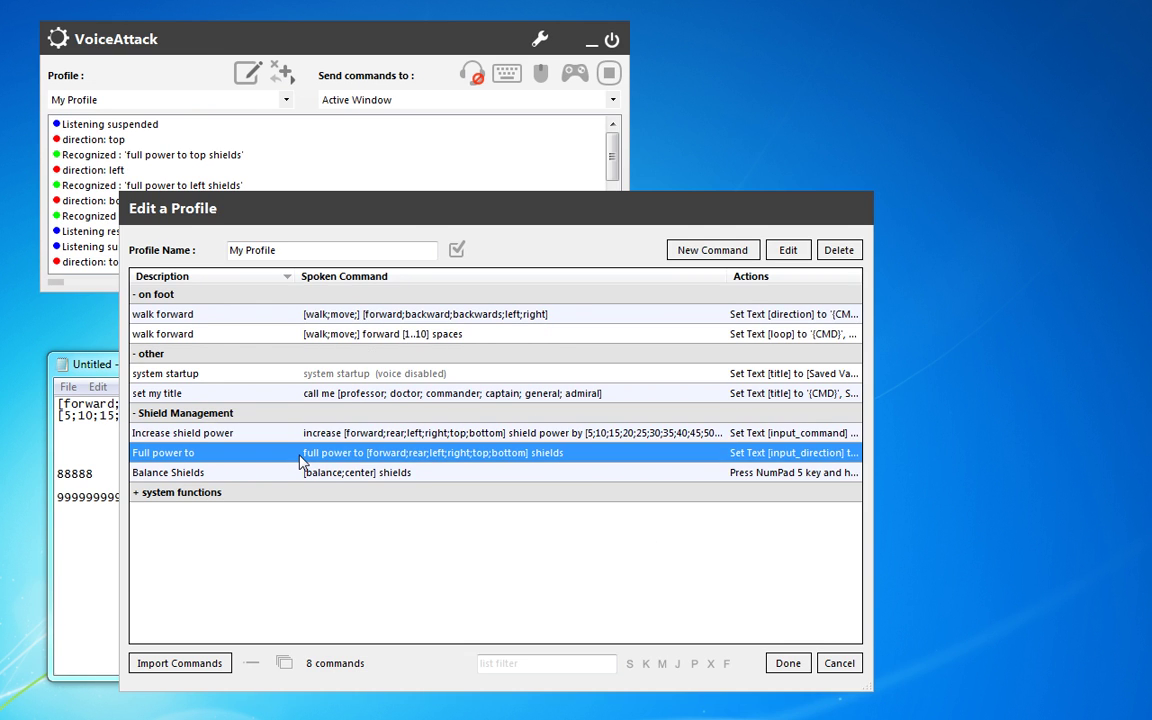
pyautogui.hotkey('ctrl', 'v')
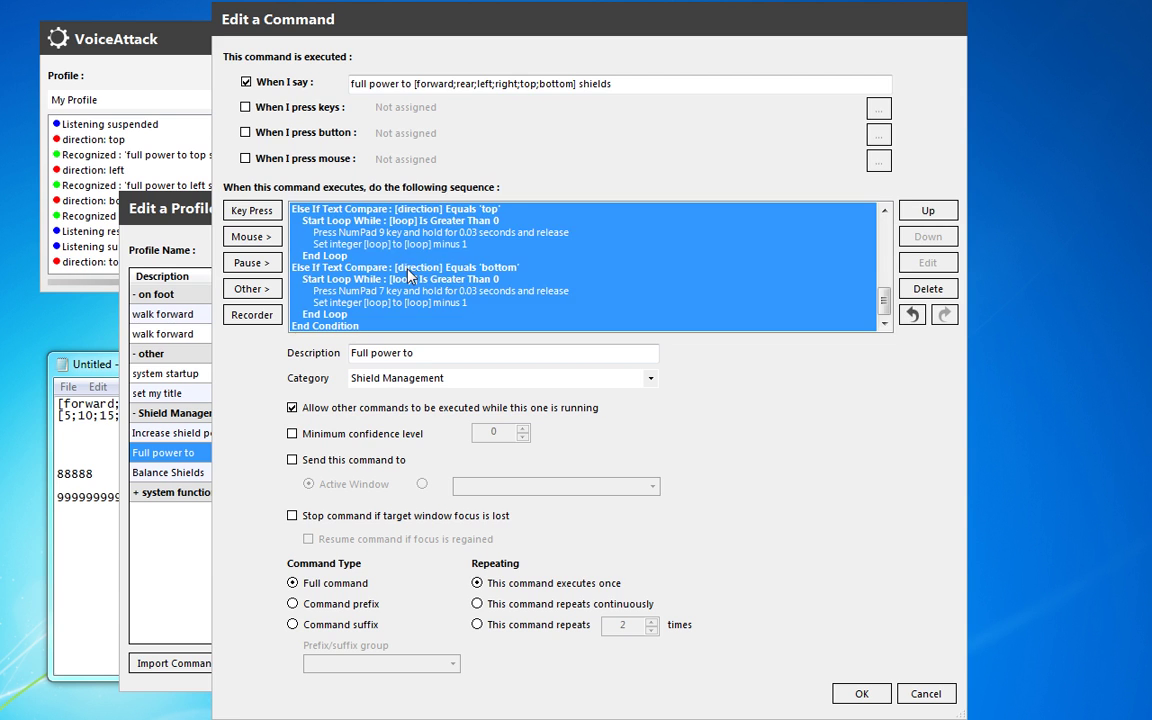
pyautogui.scroll(3, 408, 265)
pyautogui.scroll(2, 408, 268)
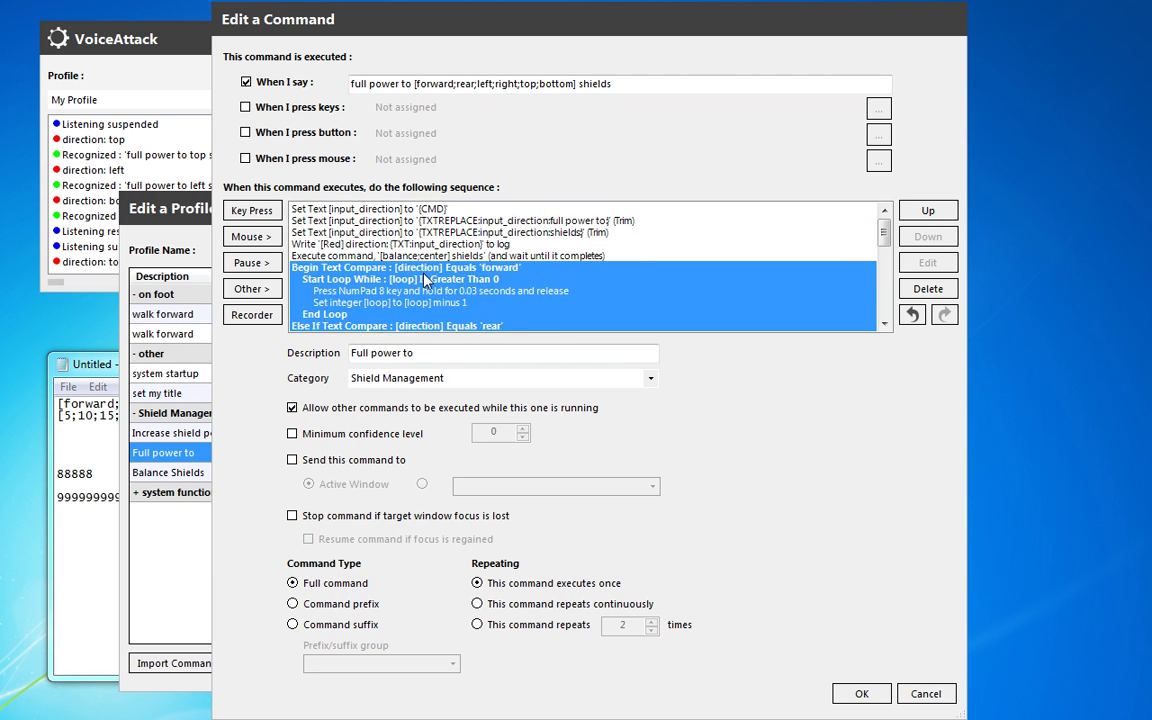
pyautogui.click(382, 266)
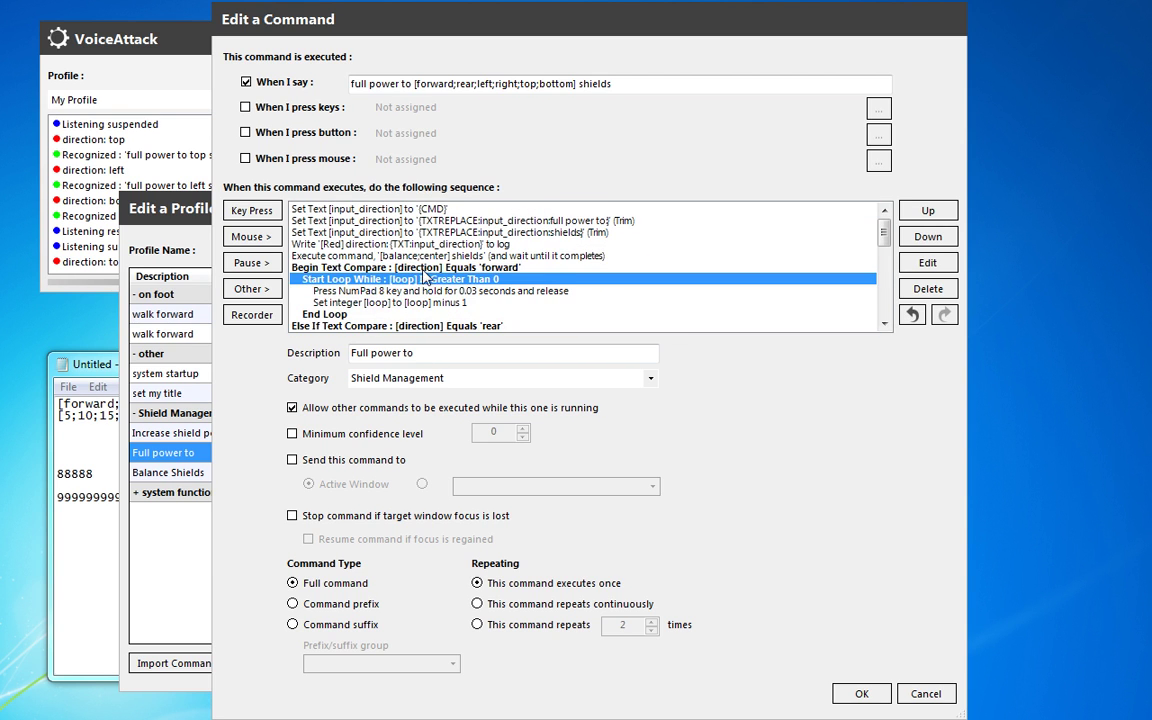
# Rename the variable to direction in the first Set Text action, the one that stores {CMD}.
pyautogui.click(405, 211)
pyautogui.doubleClick(403, 211)
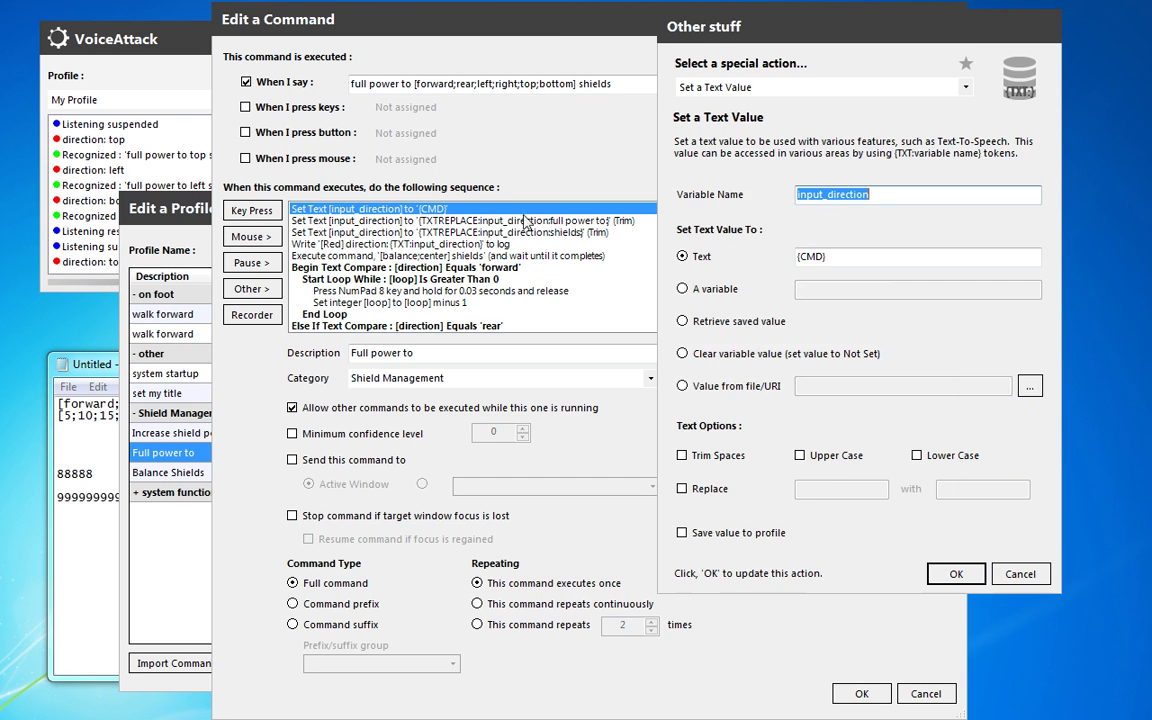
pyautogui.click(832, 196)
pyautogui.press('BackSpace')
pyautogui.press('Return')
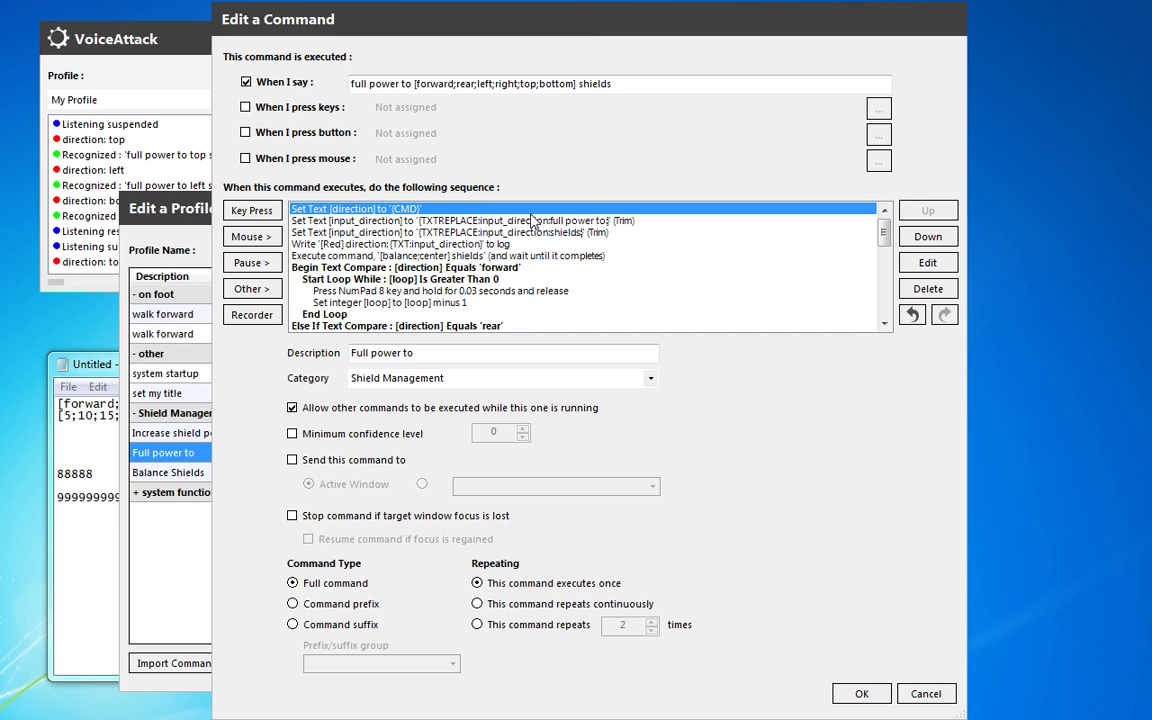
# Change the 'full power to' replacement action to set the variable direction with the text {TXTREPLACE:direction:full power to:}.
pyautogui.click(533, 221)
pyautogui.doubleClick(640, 220)
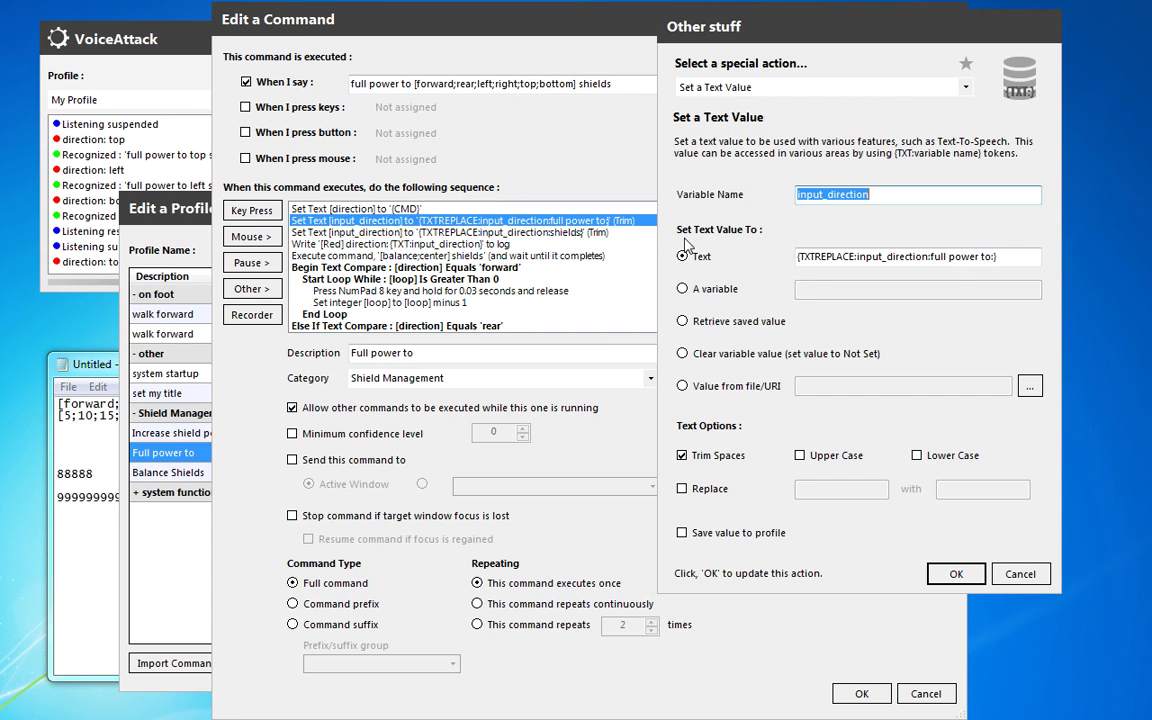
pyautogui.click(885, 257)
pyautogui.press('BackSpace')
pyautogui.press('BackSpace')
pyautogui.press('BackSpace')
pyautogui.press('BackSpace')
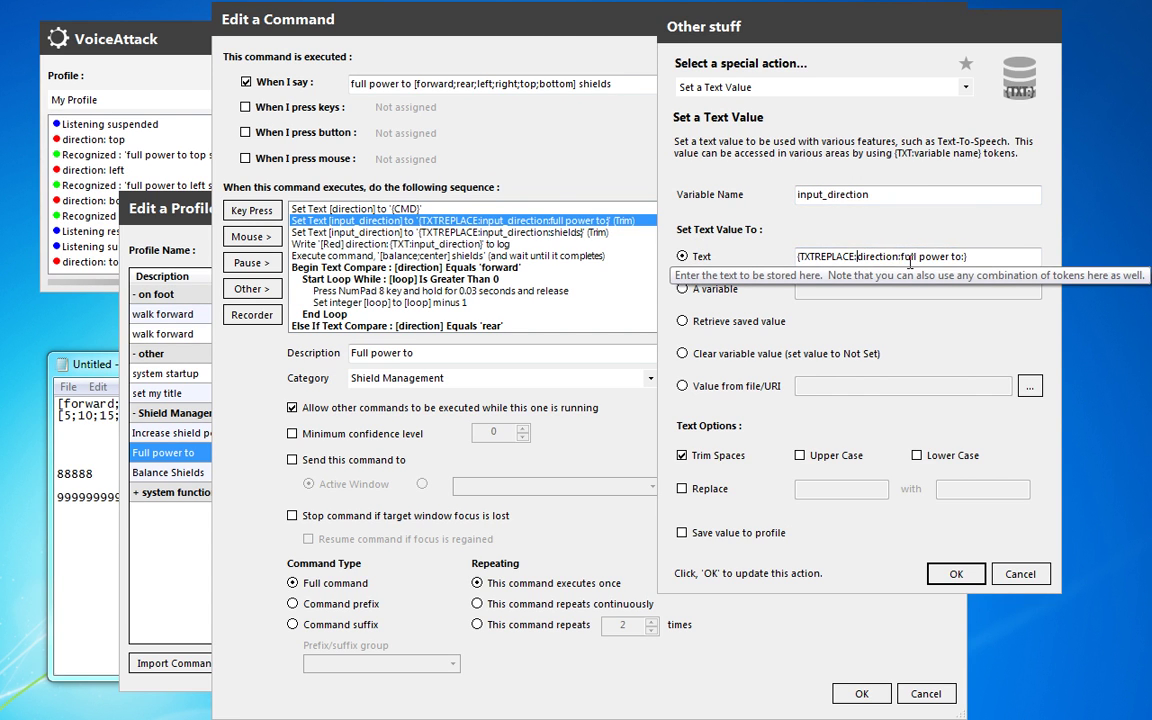
pyautogui.click(798, 194)
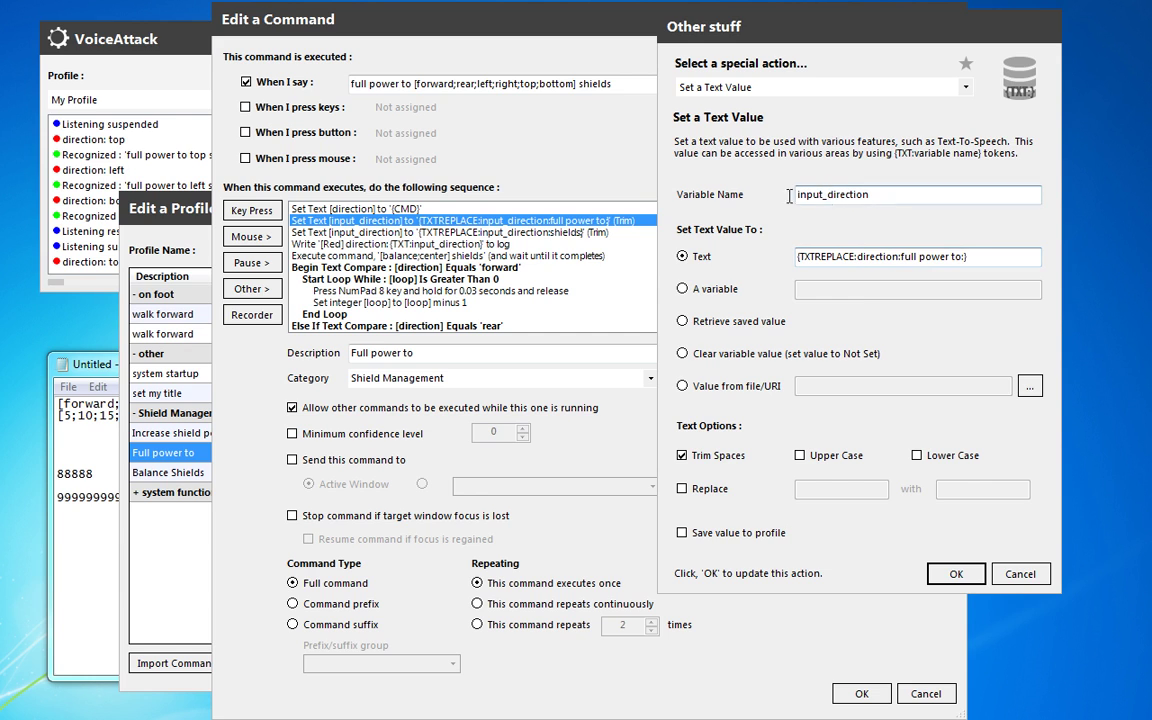
pyautogui.press('Delete')
pyautogui.press('Delete')
pyautogui.press('Delete')
pyautogui.press('Delete')
pyautogui.press('Delete')
pyautogui.press('Delete')
pyautogui.click(956, 573)
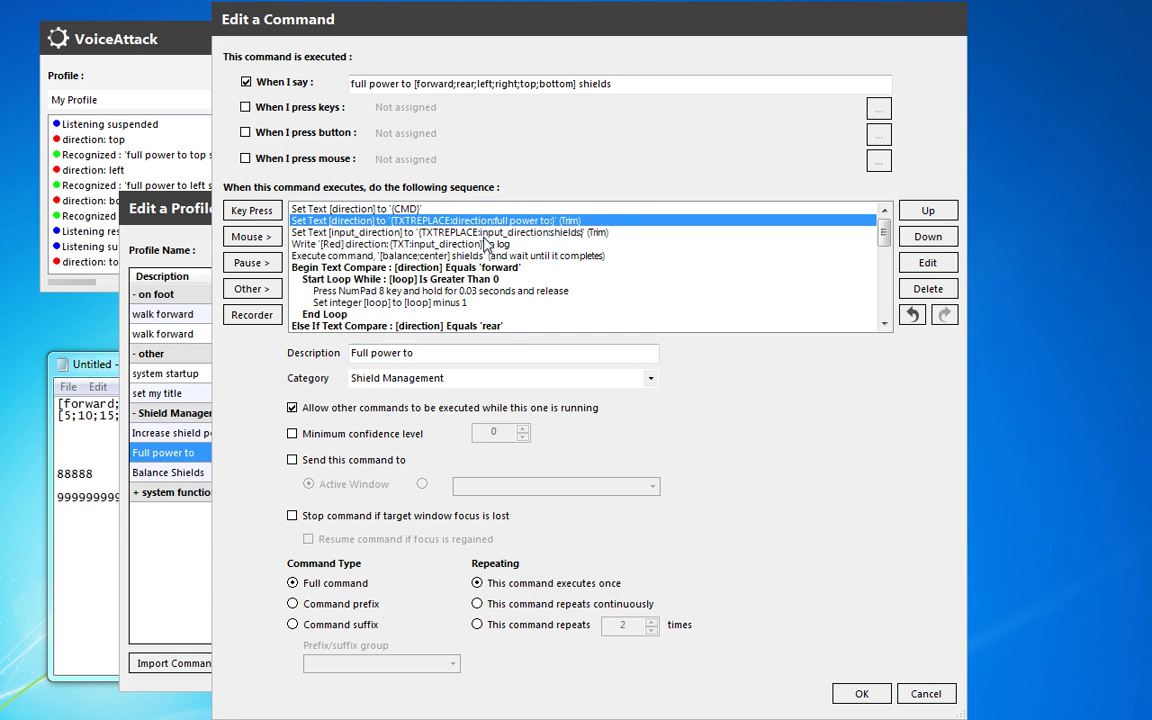
# Change the 'shields' replacement action to set the variable direction with the text {TXTREPLACE:direction:shields:}.
pyautogui.click(488, 233)
pyautogui.doubleClick(490, 234)
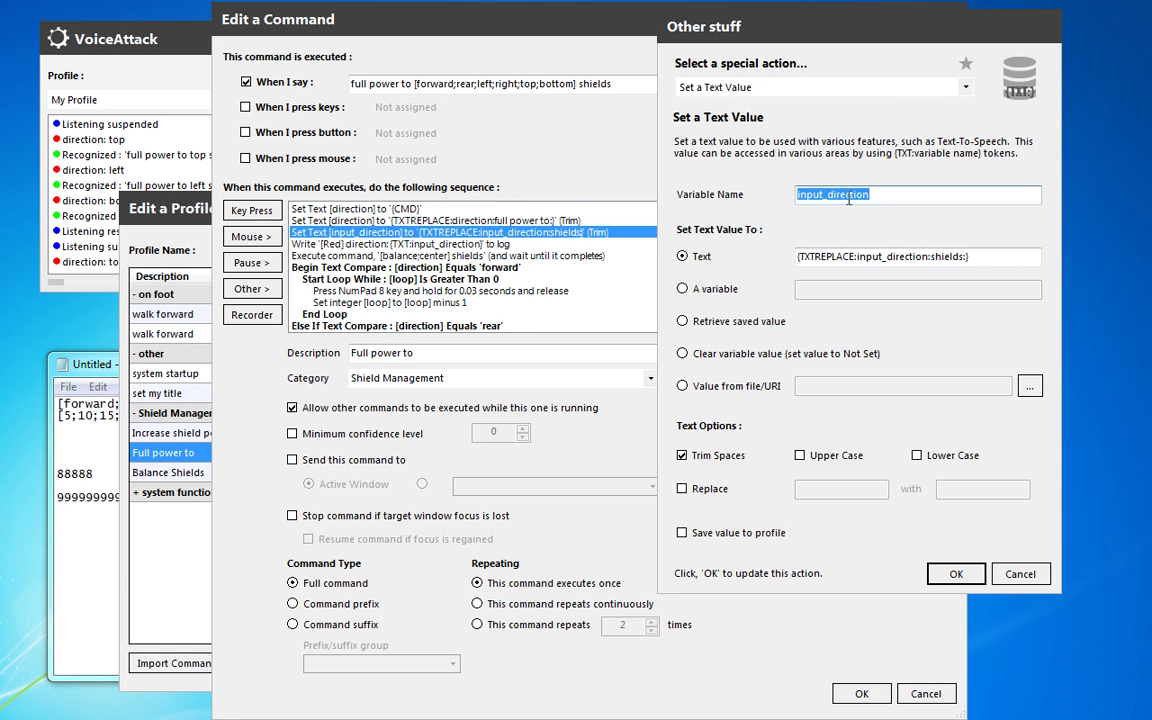
pyautogui.click(835, 195)
pyautogui.press('Delete')
pyautogui.press('Delete')
pyautogui.click(888, 257)
pyautogui.press('BackSpace')
pyautogui.press('BackSpace')
pyautogui.press('BackSpace')
pyautogui.press('BackSpace')
pyautogui.press('BackSpace')
pyautogui.press('BackSpace')
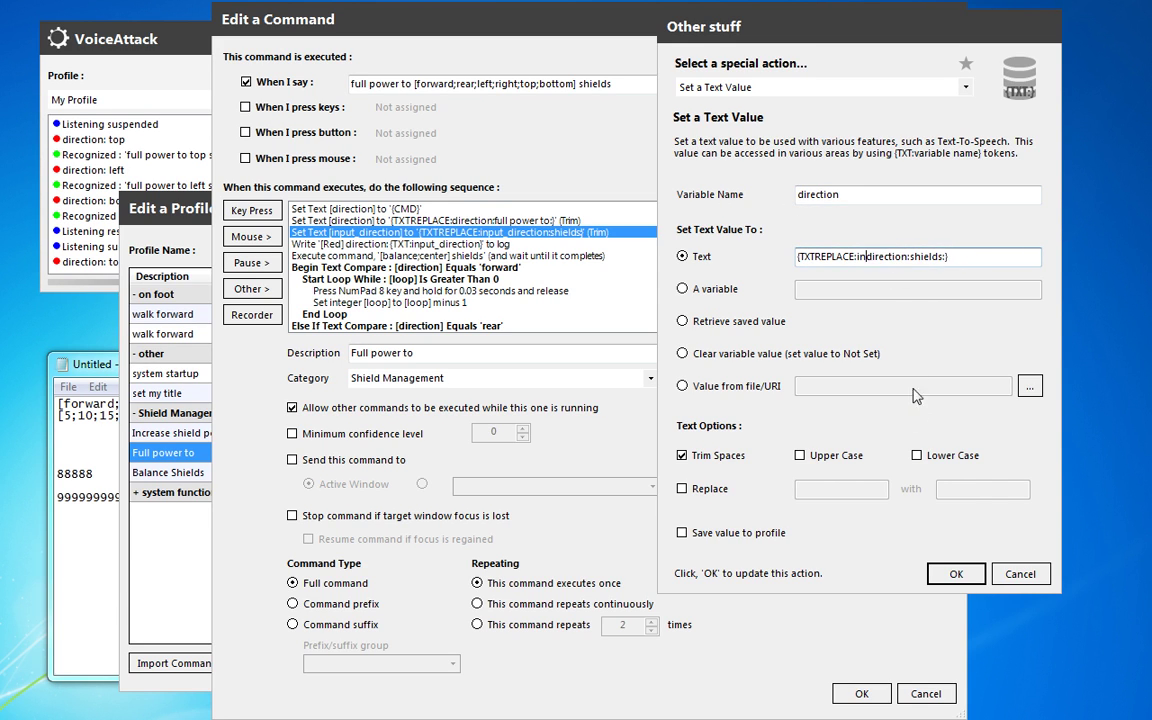
pyautogui.click(955, 575)
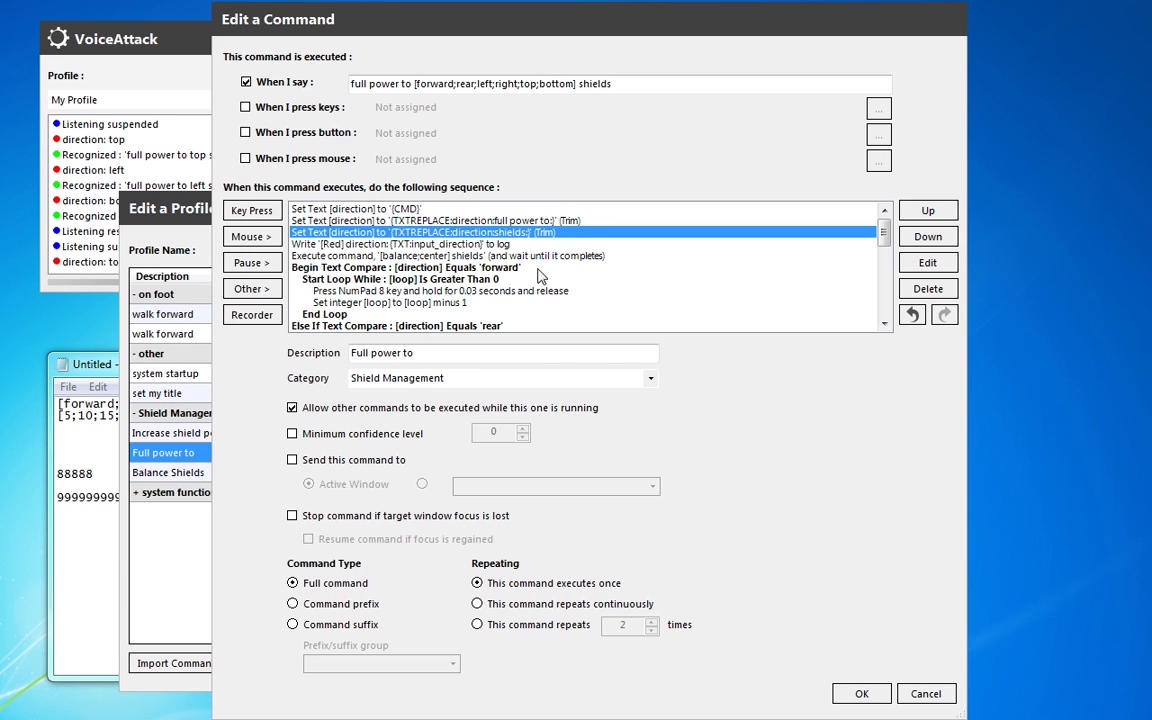
# Change the red event log entry's value to direction: {TXT:direction}.
pyautogui.doubleClick(705, 244)
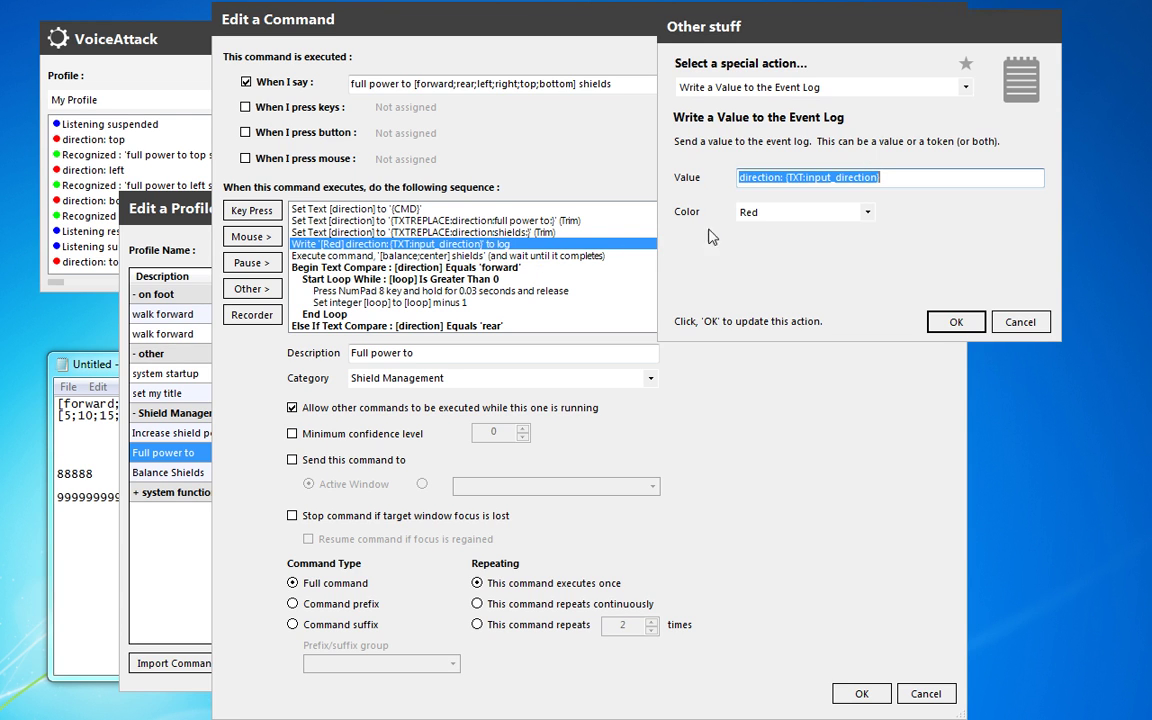
pyautogui.click(843, 177)
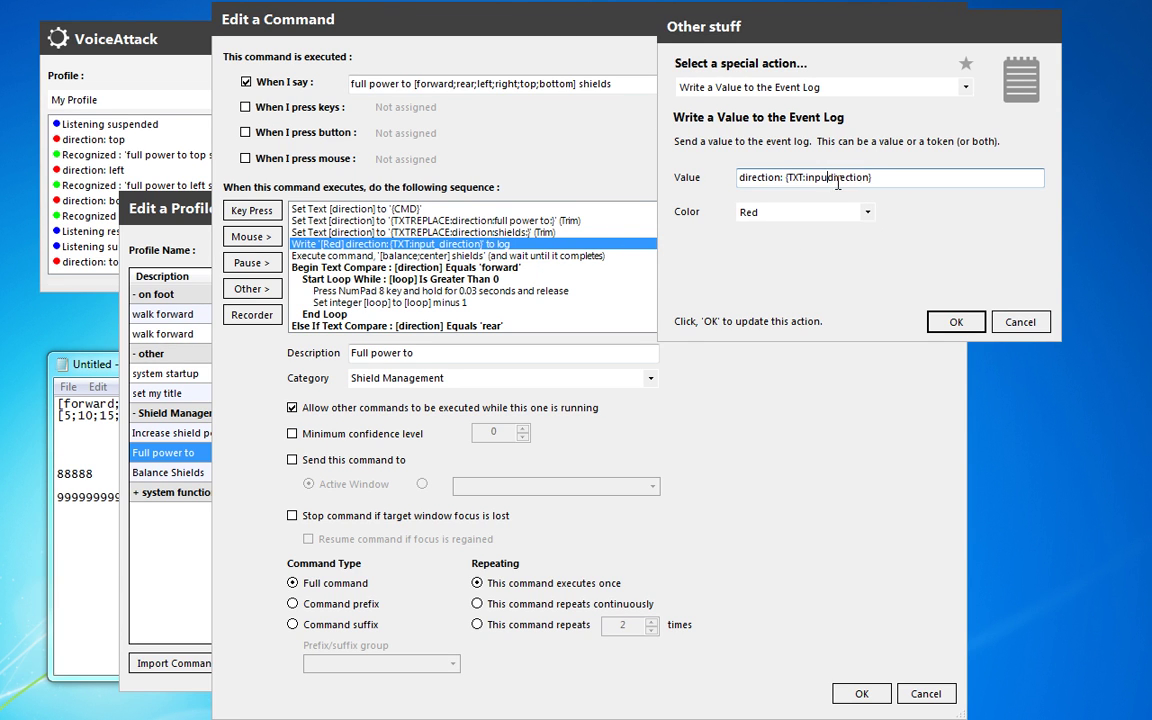
pyautogui.press('BackSpace')
pyautogui.press('BackSpace')
pyautogui.press('BackSpace')
pyautogui.press('BackSpace')
pyautogui.press('BackSpace')
pyautogui.press('BackSpace')
pyautogui.press('Return')
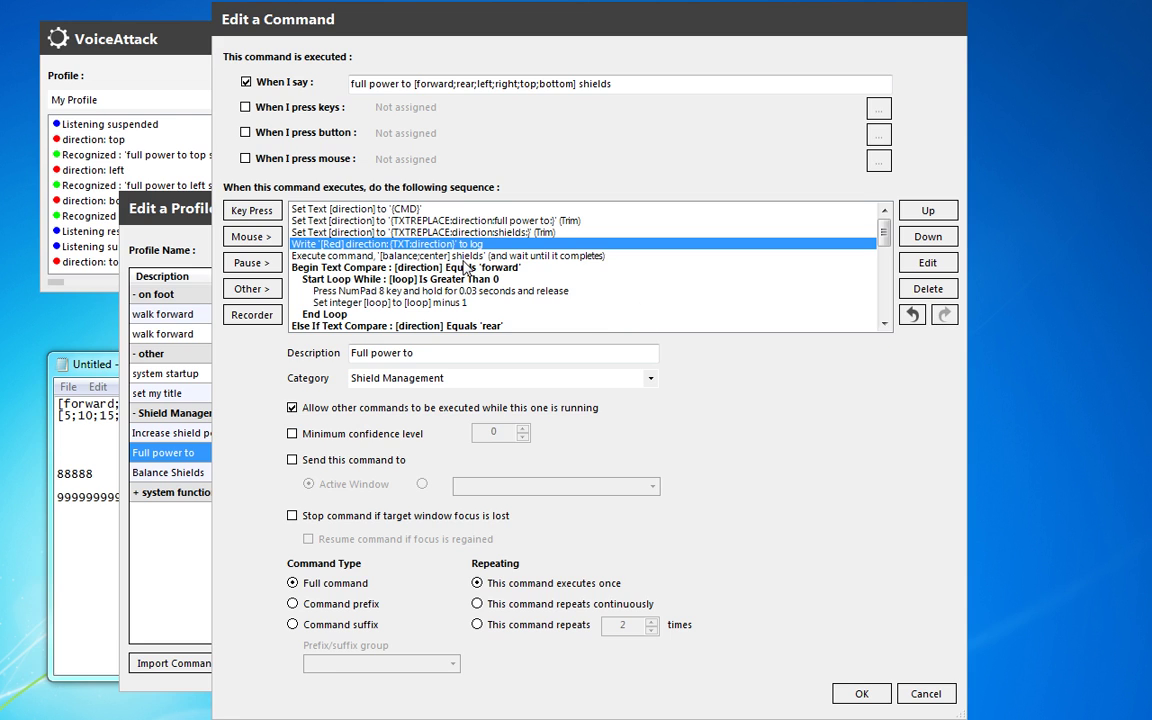
# Add a Set an Integer Value action that sets loop to 20 directly after the [balance;center] shields action.
pyautogui.press('Down')
pyautogui.press('Down')
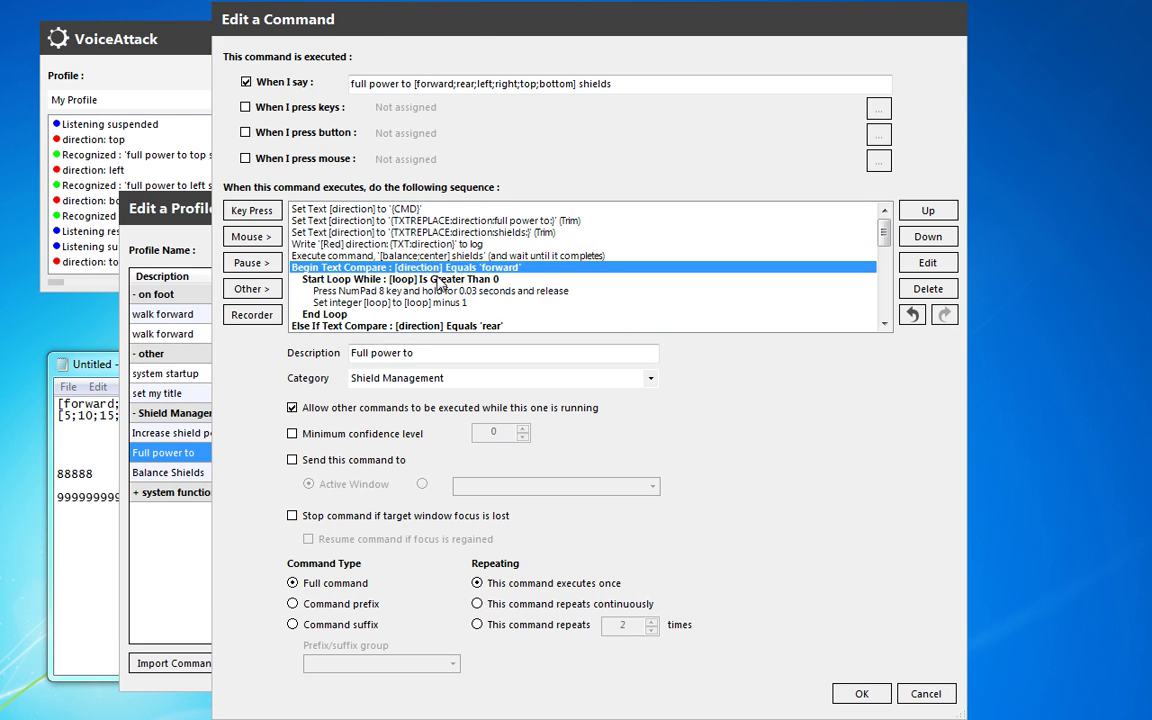
pyautogui.moveTo(437, 270)
pyautogui.mouseDown()
pyautogui.moveTo(435, 321)
pyautogui.moveTo(437, 270)
pyautogui.mouseUp()
pyautogui.click(428, 245)
pyautogui.click(441, 256)
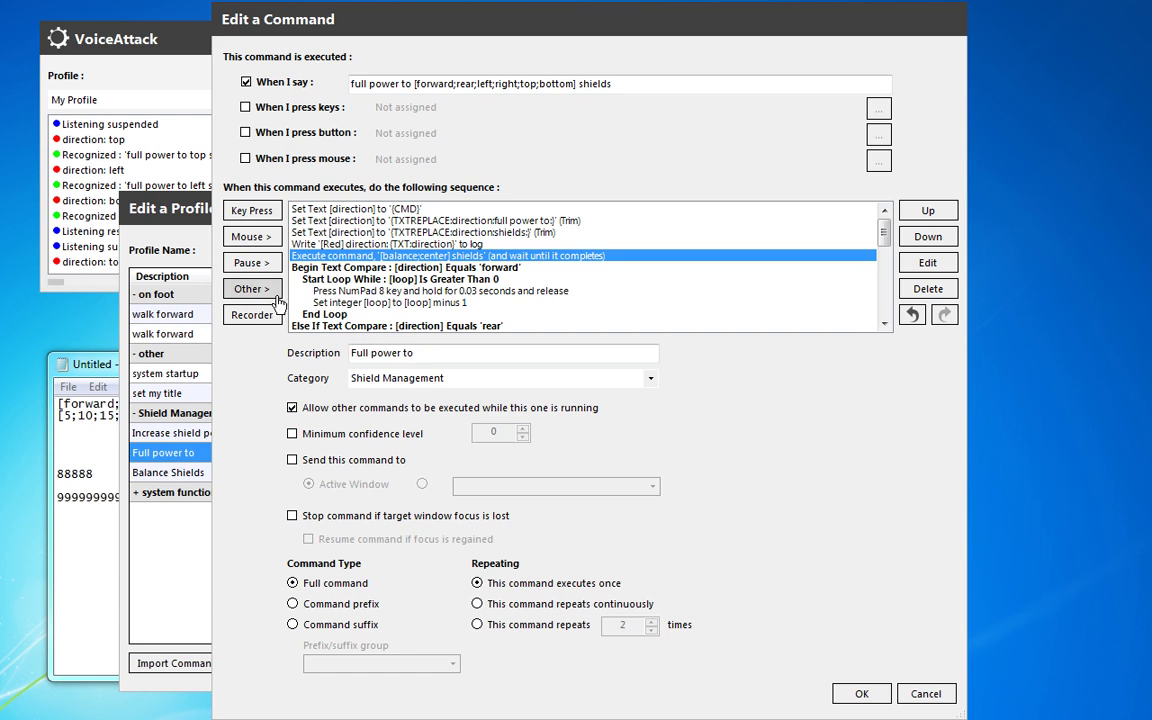
pyautogui.click(252, 288)
pyautogui.moveTo(320, 369)
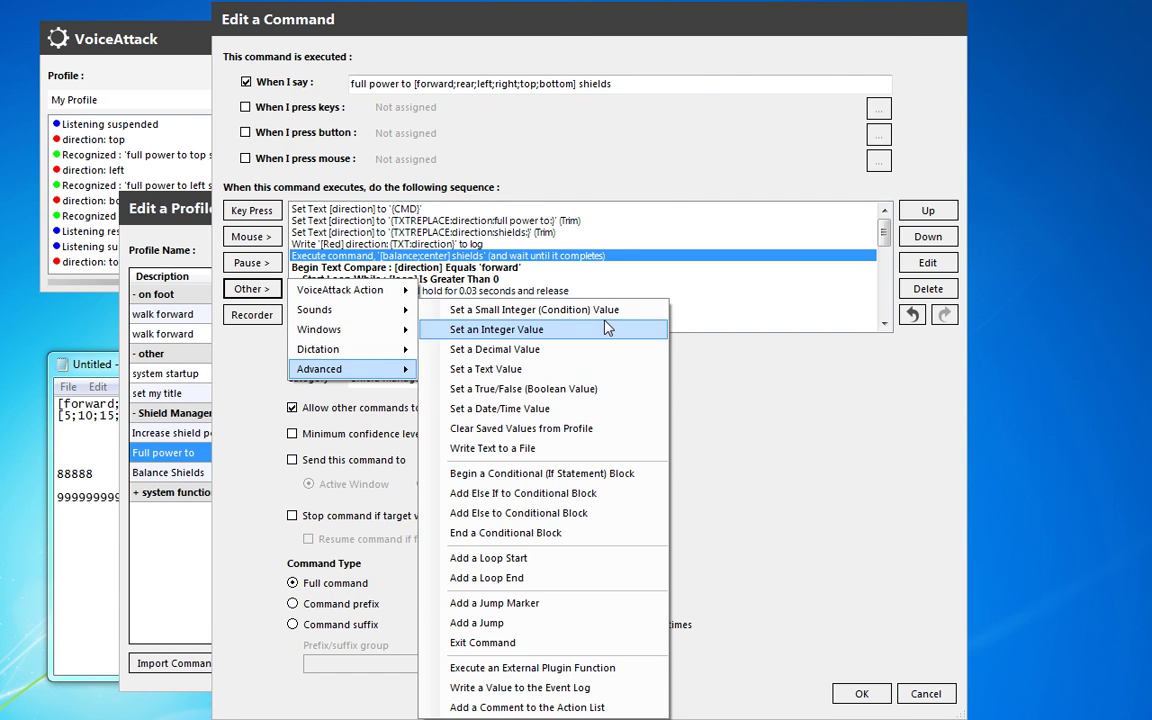
pyautogui.click(595, 336)
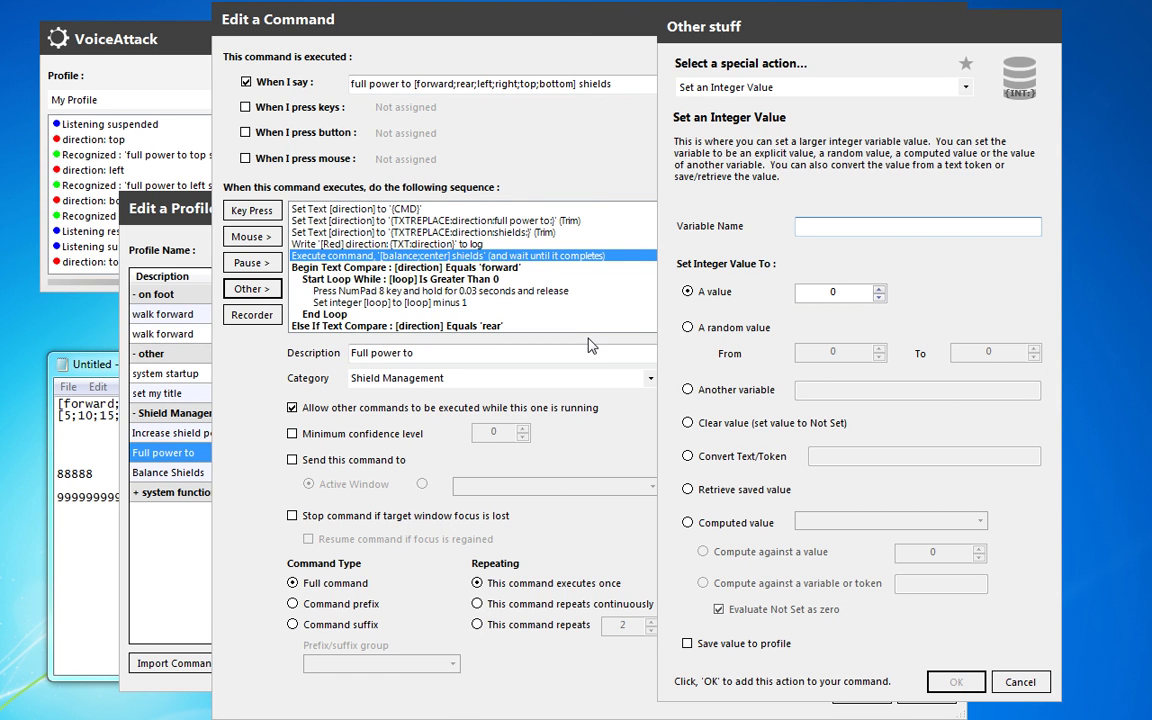
pyautogui.write('loop')
pyautogui.press('Tab')
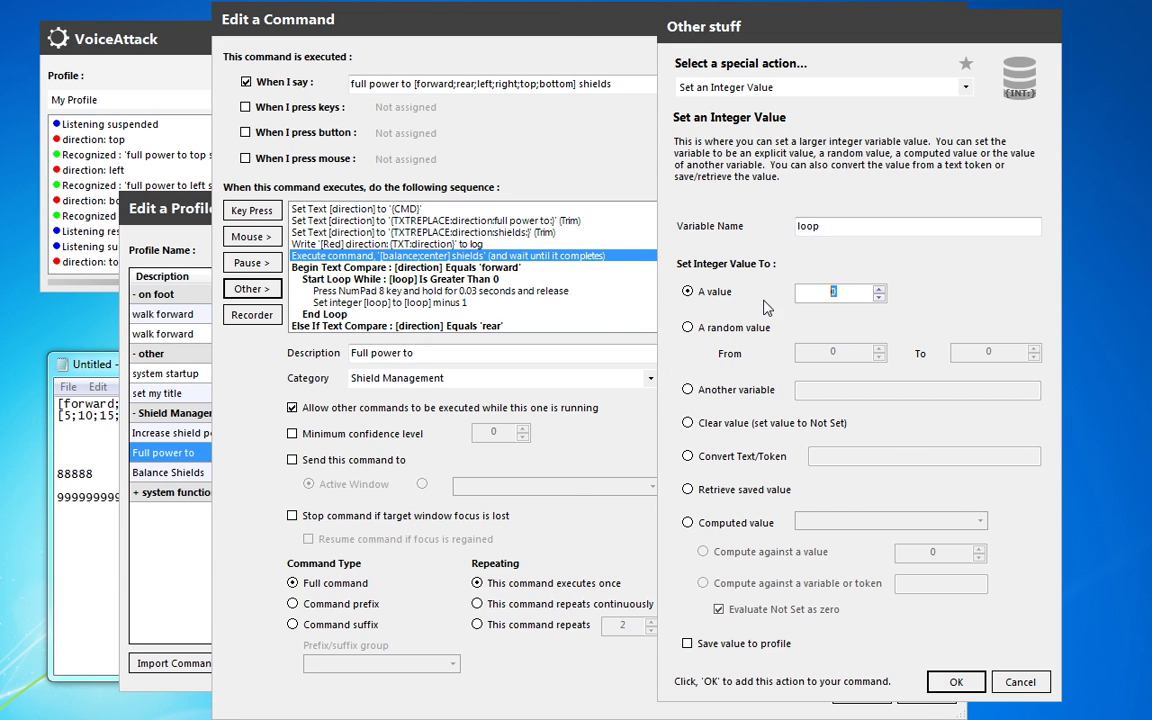
pyautogui.write('20')
pyautogui.click(956, 681)
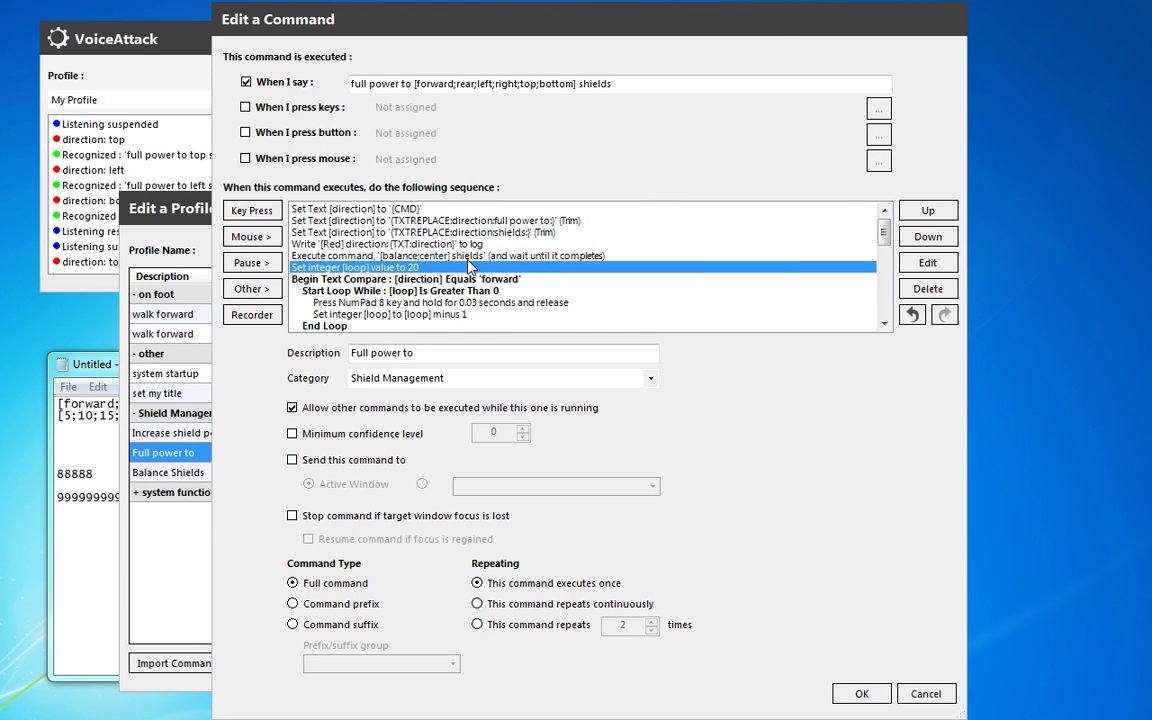
# Add an Execute Another Command action that runs confirm request after End Condition at the end of the sequence.
pyautogui.scroll(-5, 480, 267)
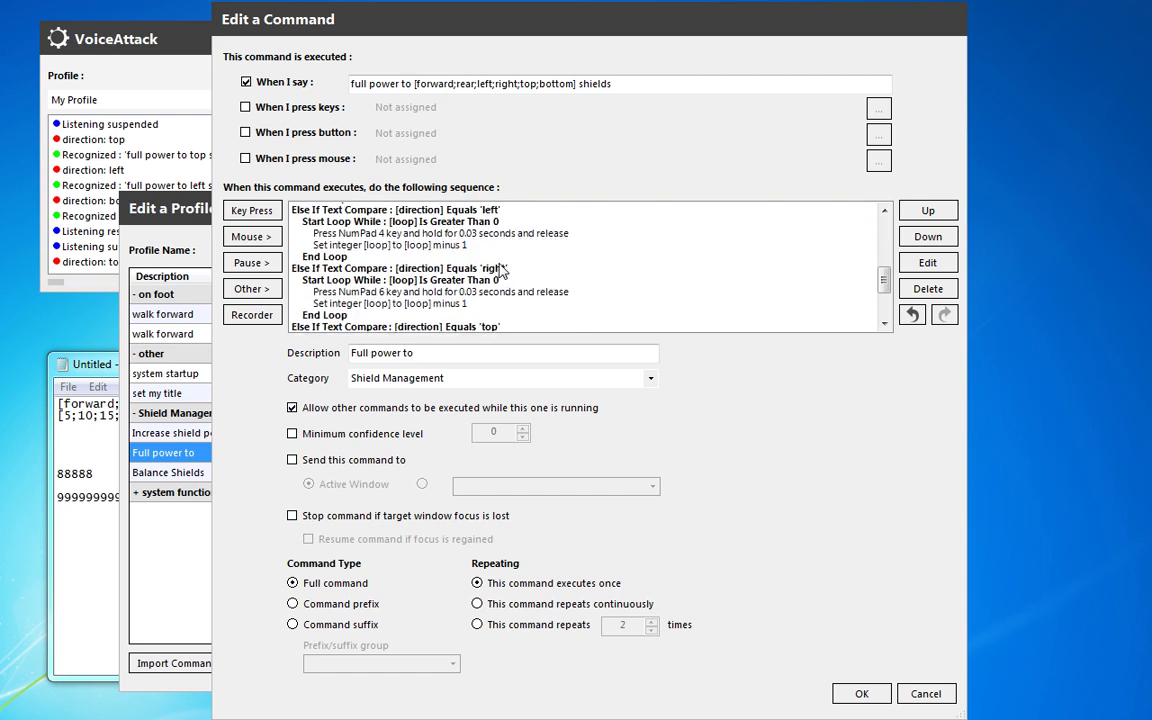
pyautogui.scroll(-3, 498, 270)
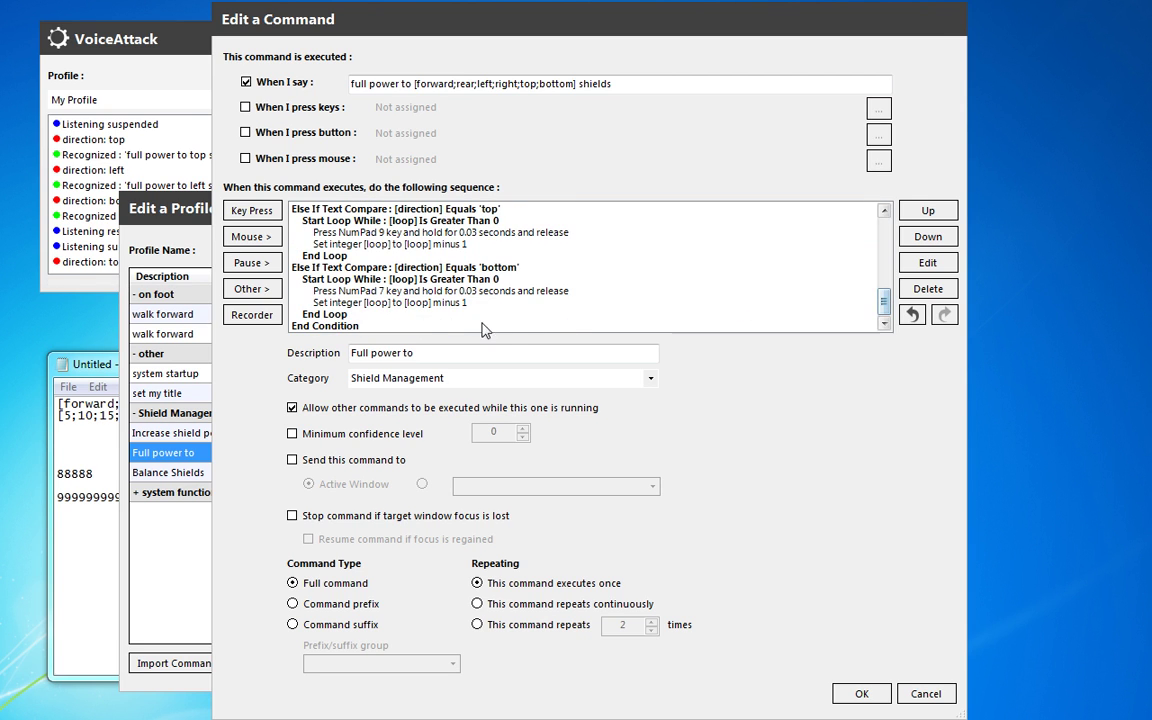
pyautogui.click(372, 312)
pyautogui.press('Down')
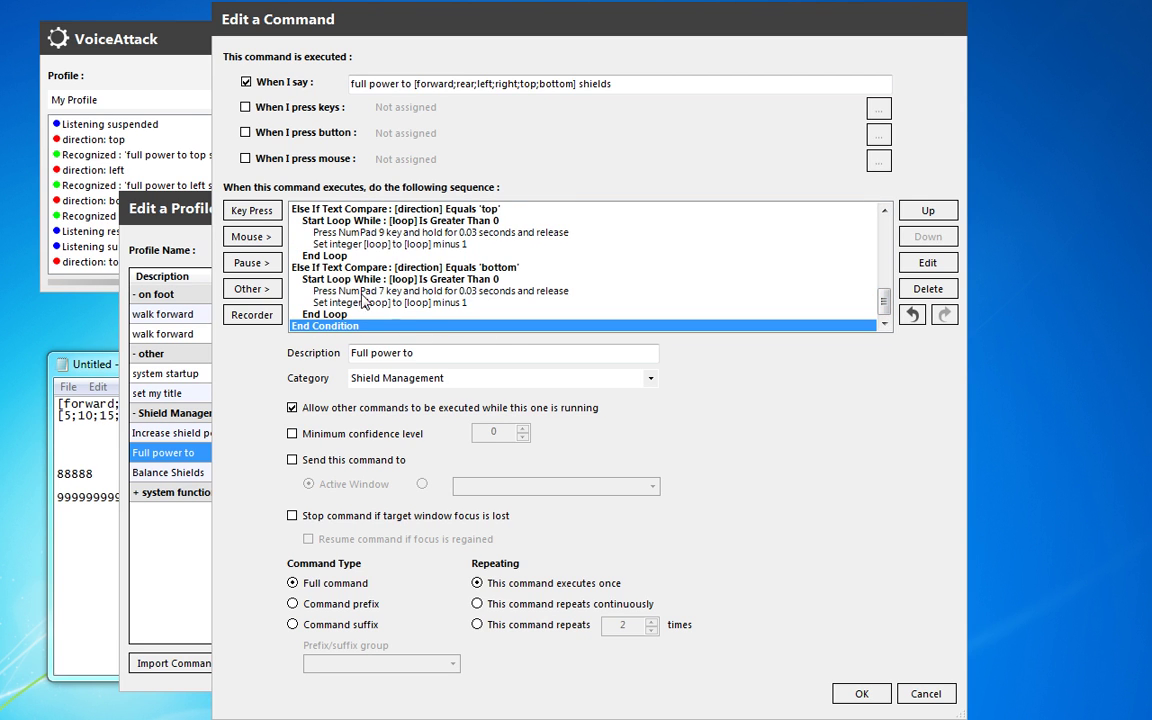
pyautogui.click(252, 288)
pyautogui.moveTo(330, 369)
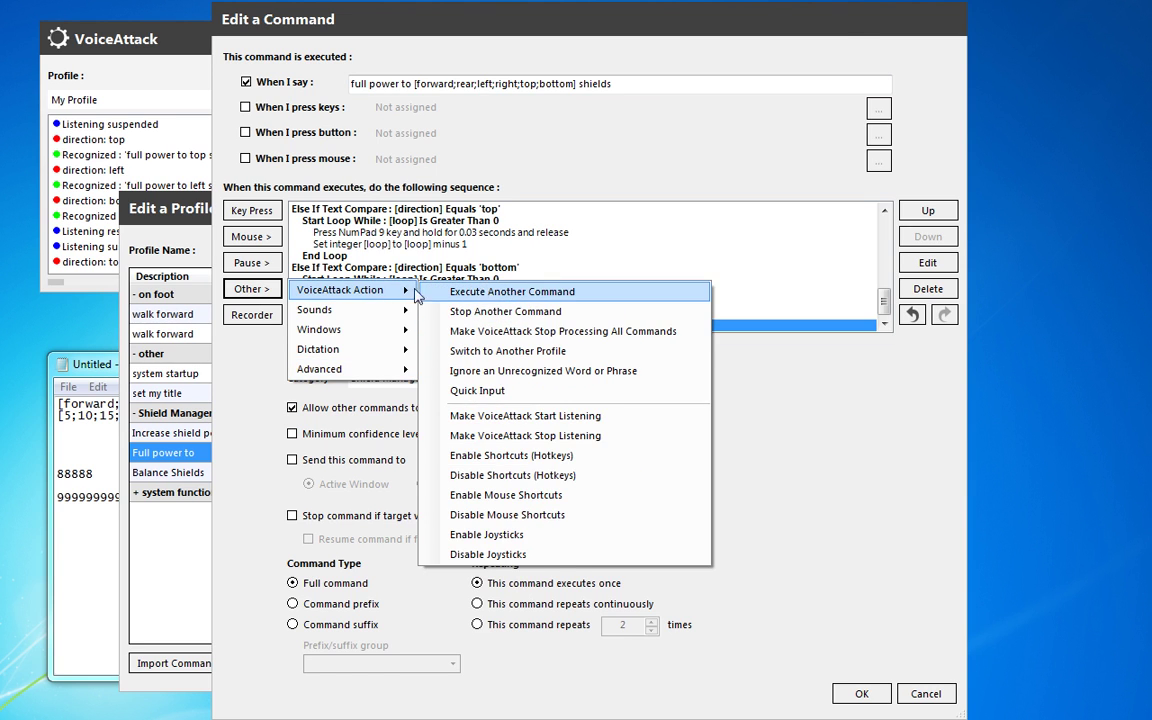
pyautogui.click(487, 288)
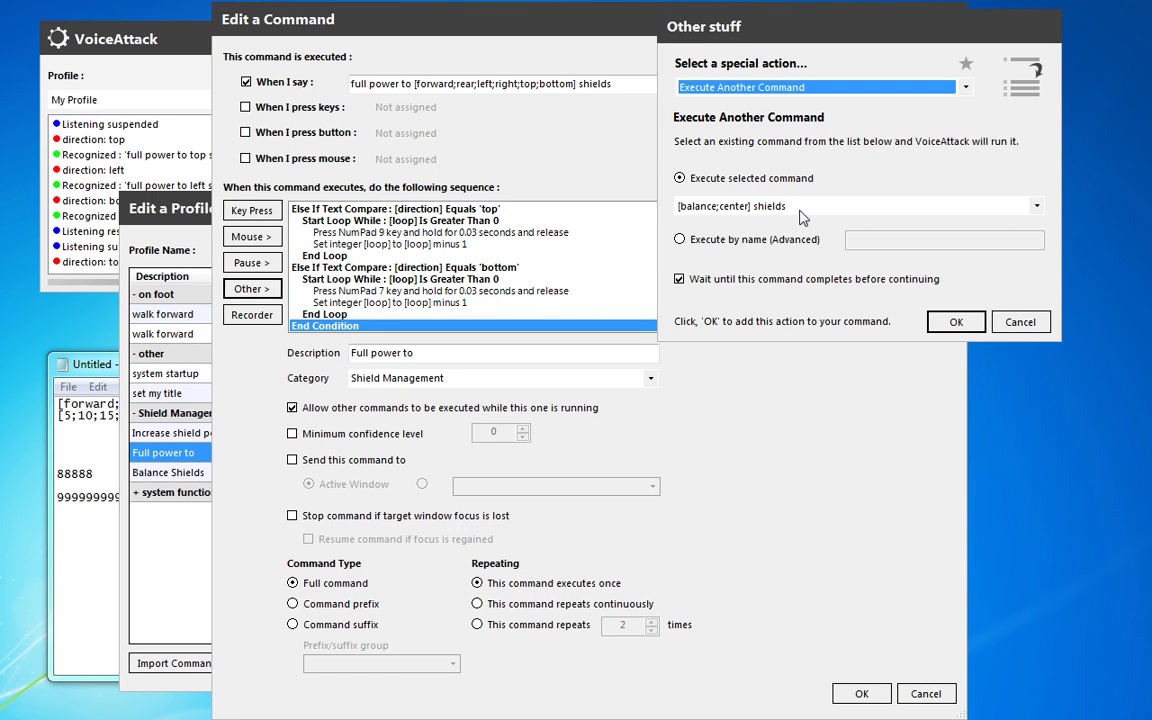
pyautogui.click(800, 210)
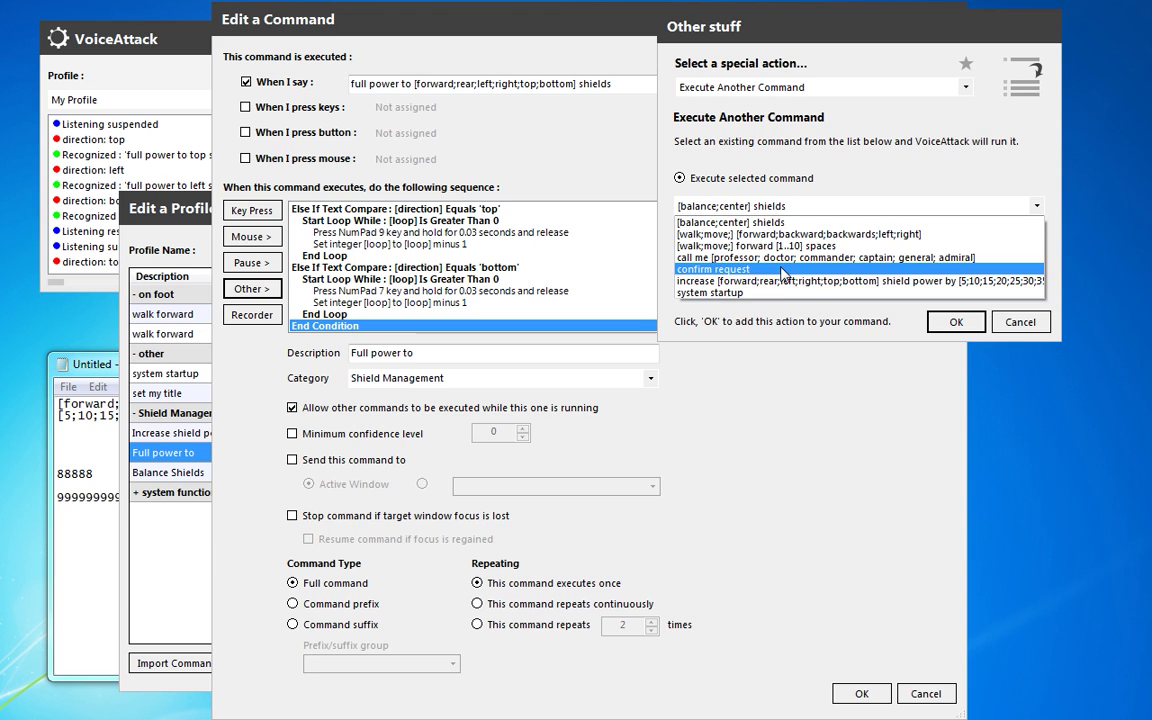
pyautogui.click(783, 270)
pyautogui.click(956, 321)
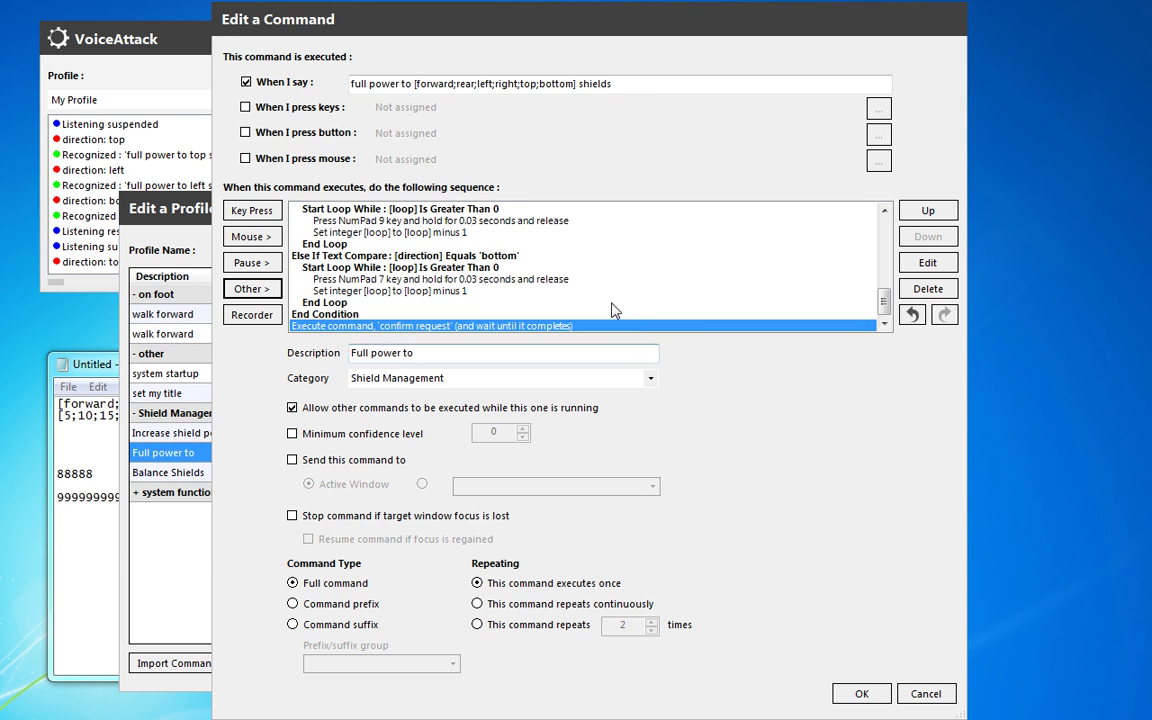
# Save the edited full power command and finish editing My Profile.
pyautogui.click(864, 692)
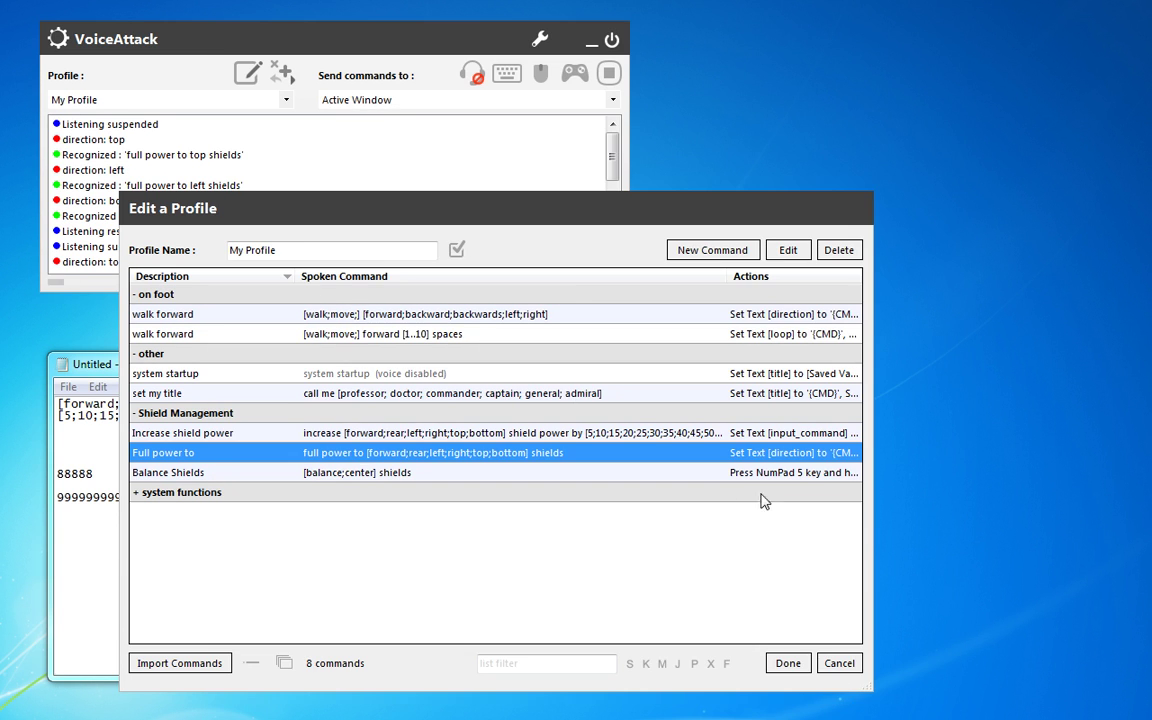
pyautogui.click(789, 663)
# Delete the number list and old test digits below the direction list in the Notepad document.
pyautogui.click(320, 530)
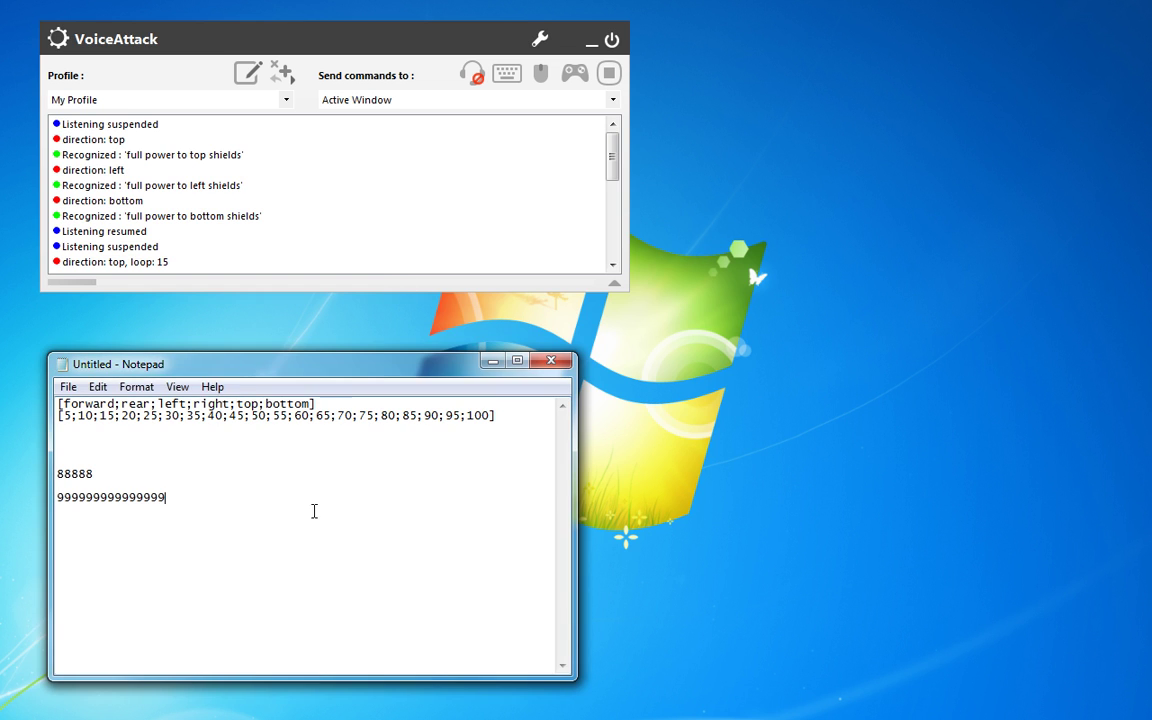
pyautogui.hotkey('ctrl', 'a')
pyautogui.click(200, 512)
pyautogui.moveTo(193, 510); pyautogui.dragTo(57, 415)
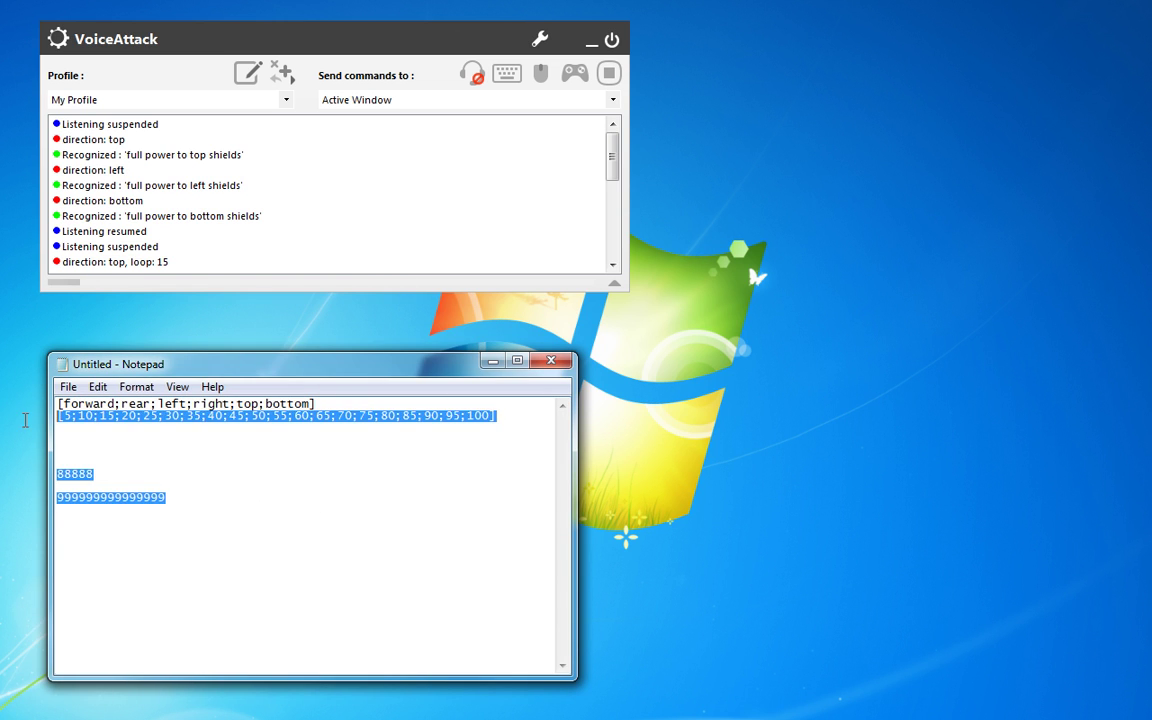
pyautogui.press('BackSpace')
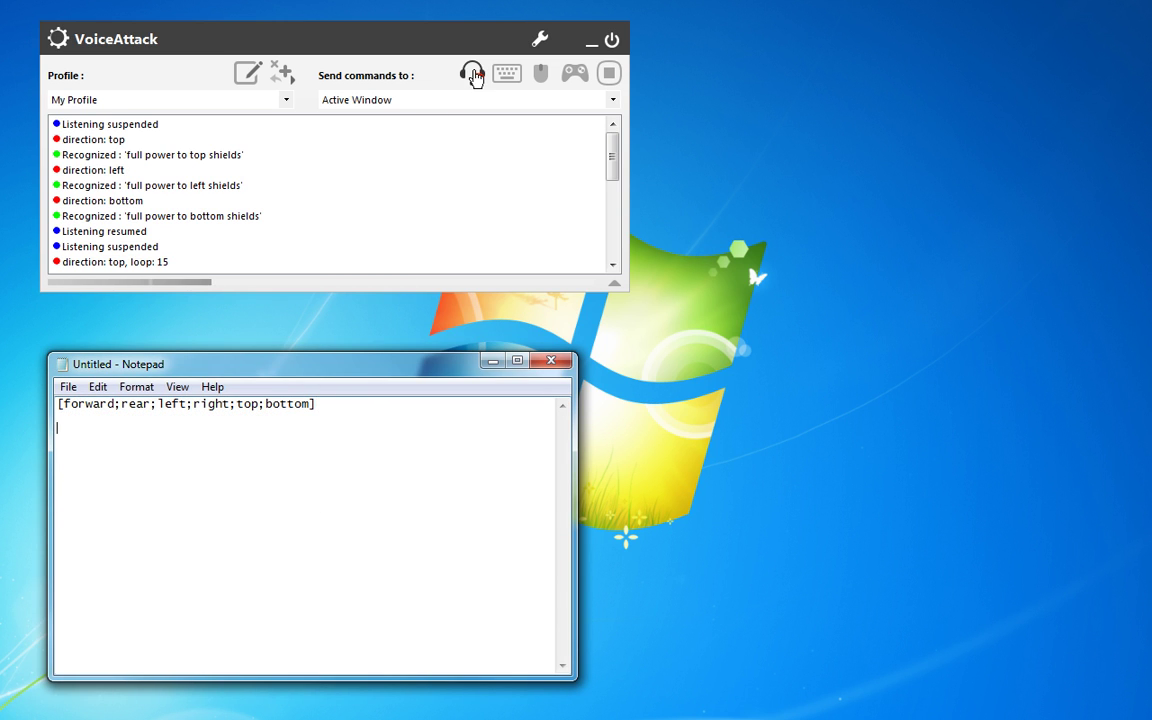
# Resume voice listening, test full power to the forward, left and right shields on separate Notepad lines, and suspend listening.
pyautogui.click(472, 77)
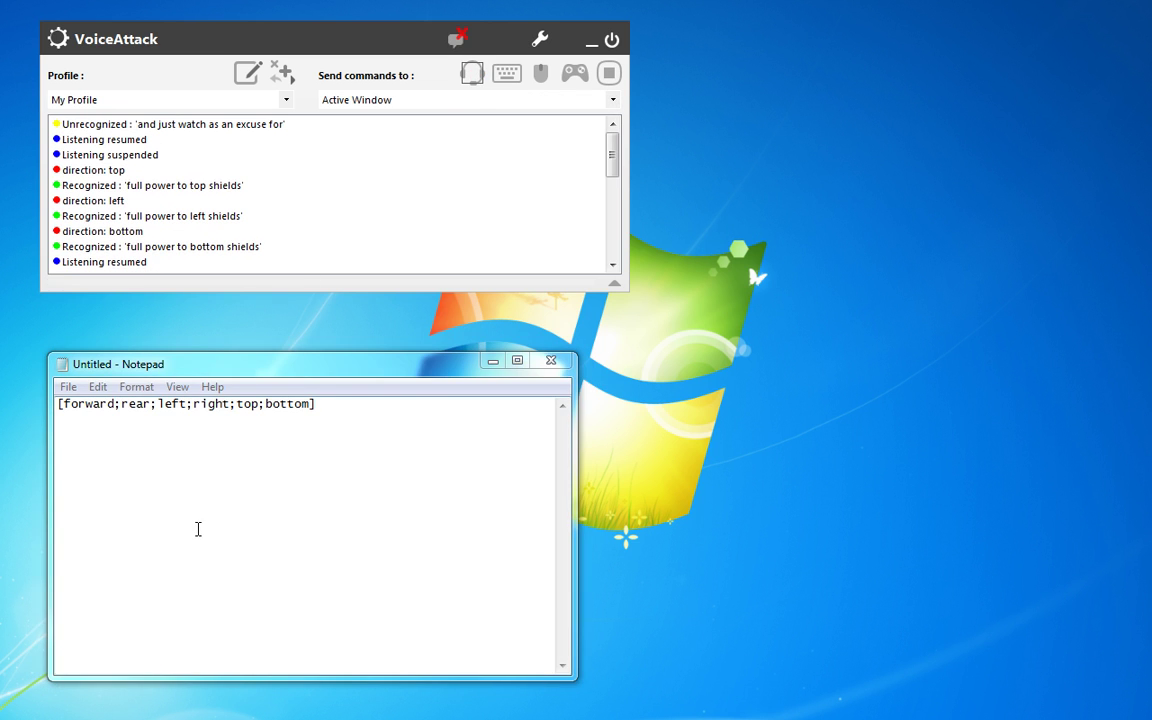
pyautogui.click(200, 505)
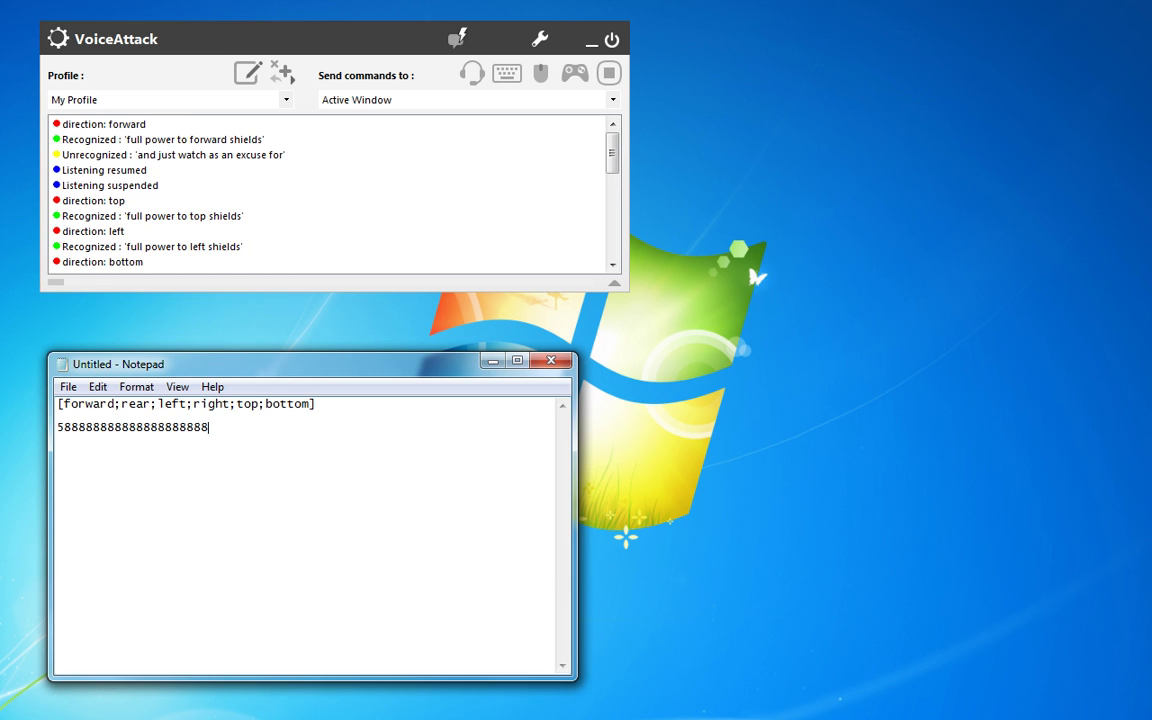
pyautogui.press('Return')
pyautogui.press('Return')
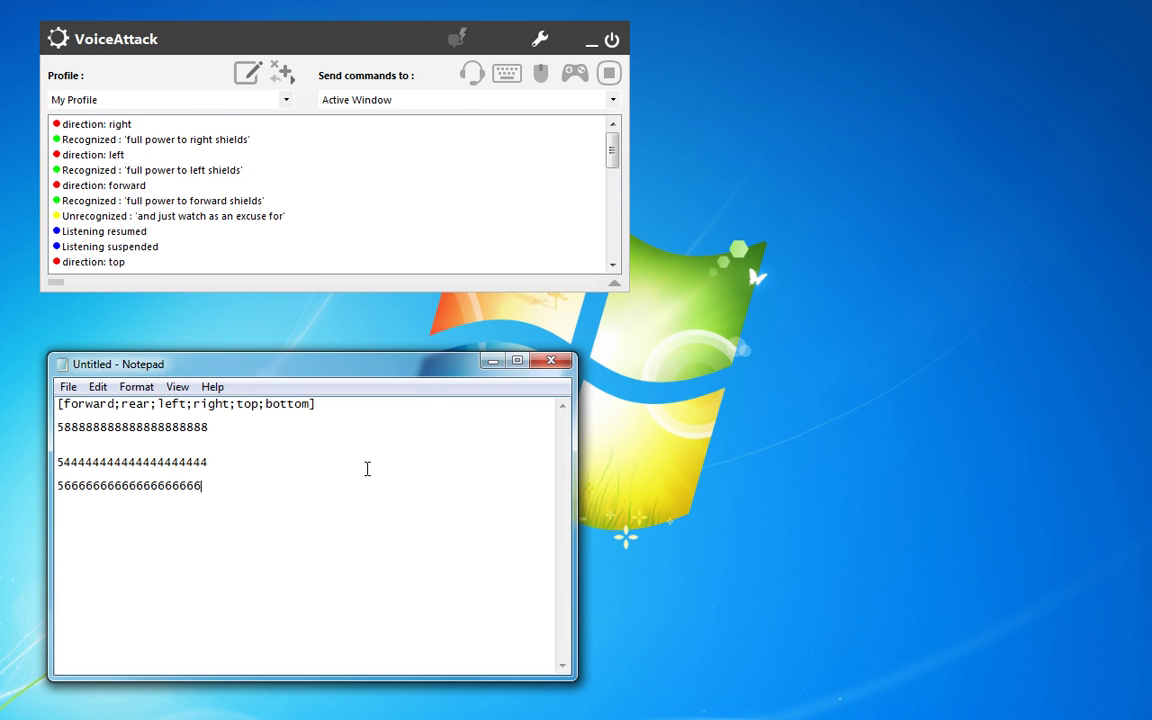
pyautogui.click(471, 80)
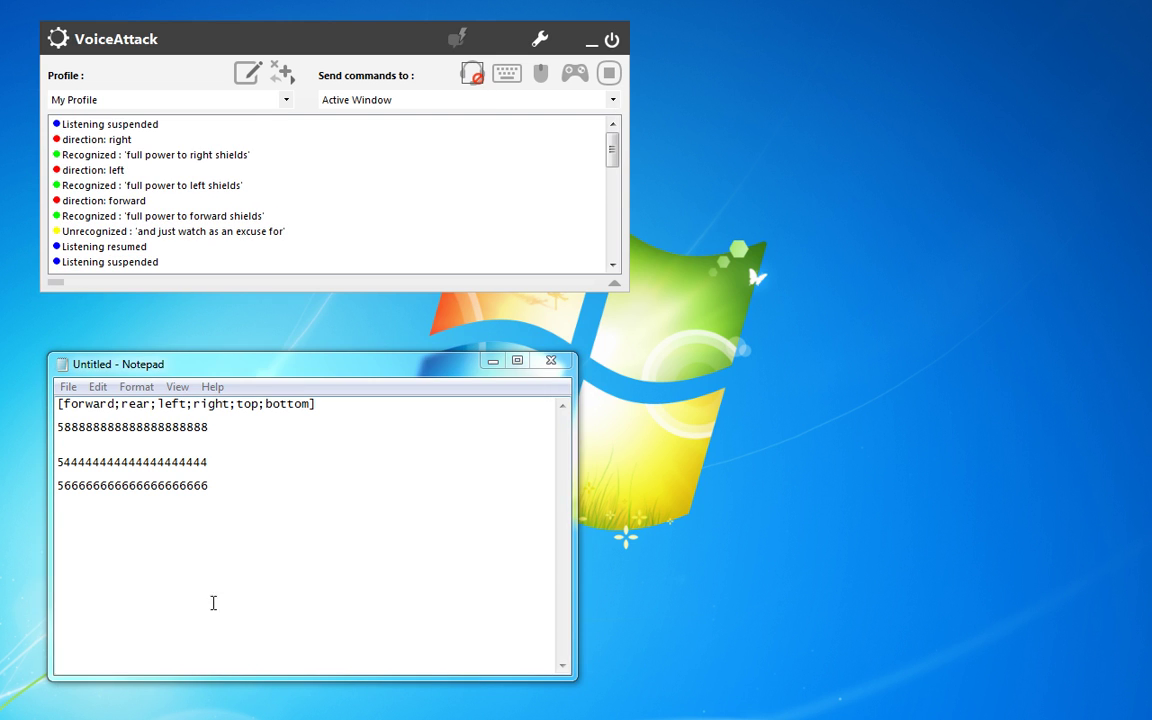
# Resume listening, test full power to bottom shields on a new Notepad line, and suspend listening again.
pyautogui.click(293, 483)
pyautogui.click(472, 73)
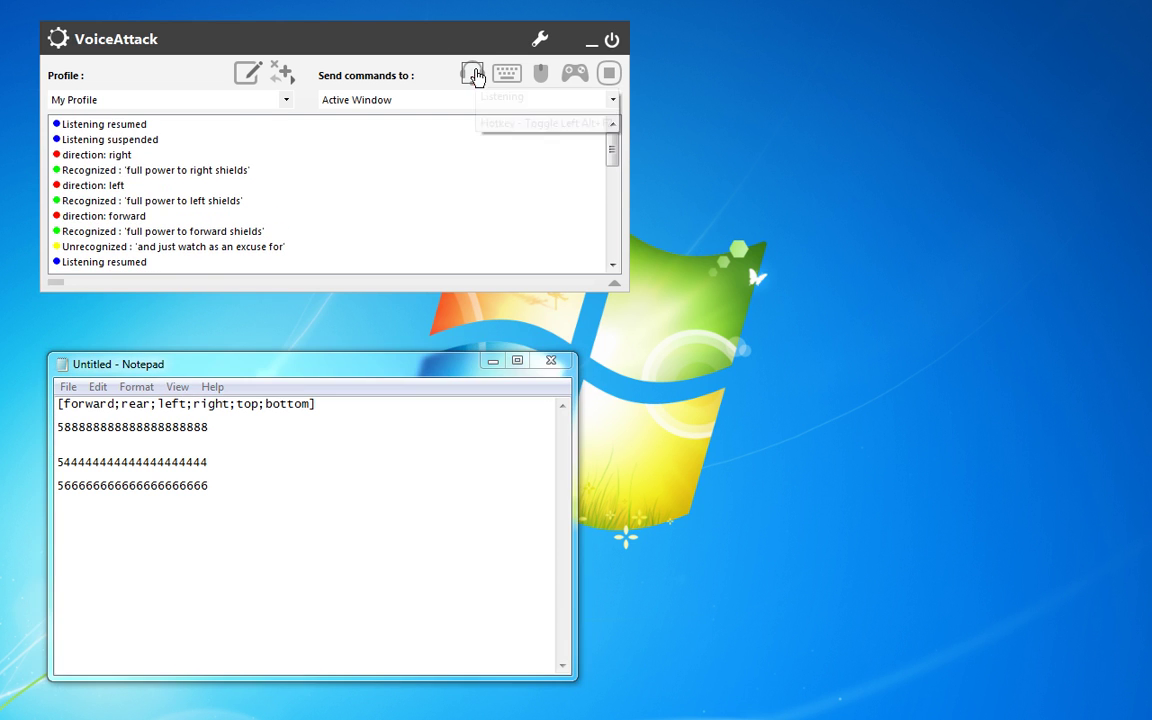
pyautogui.click(274, 498)
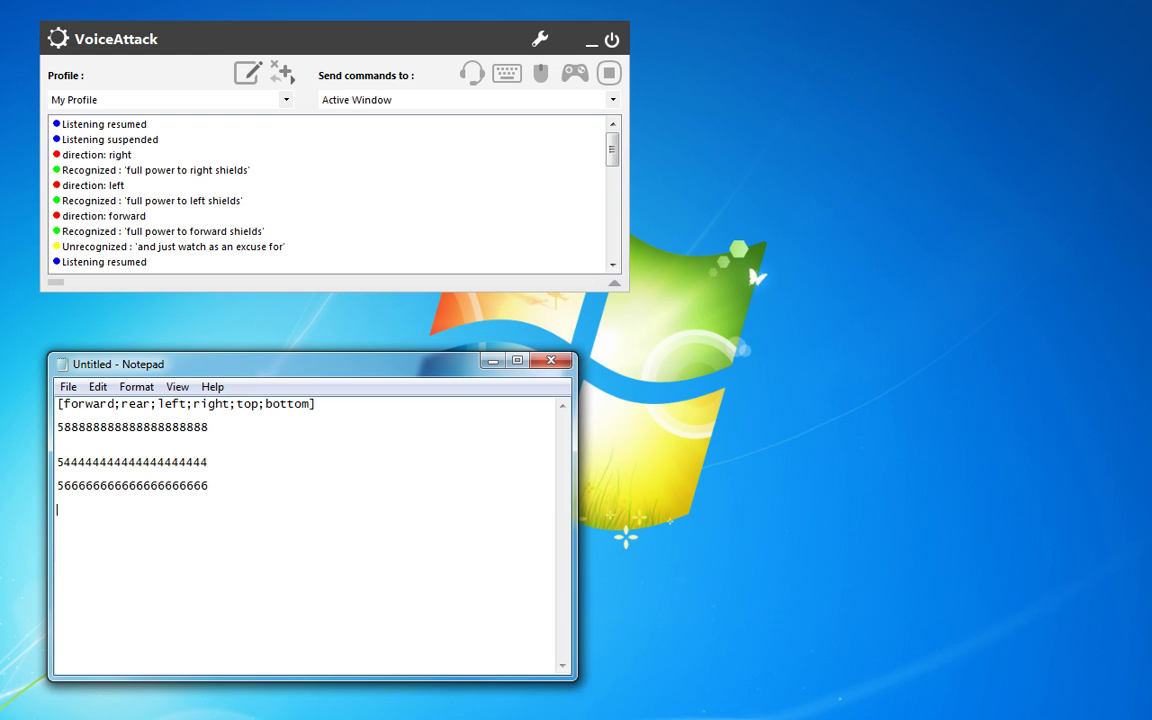
pyautogui.write('57777777777777777777')
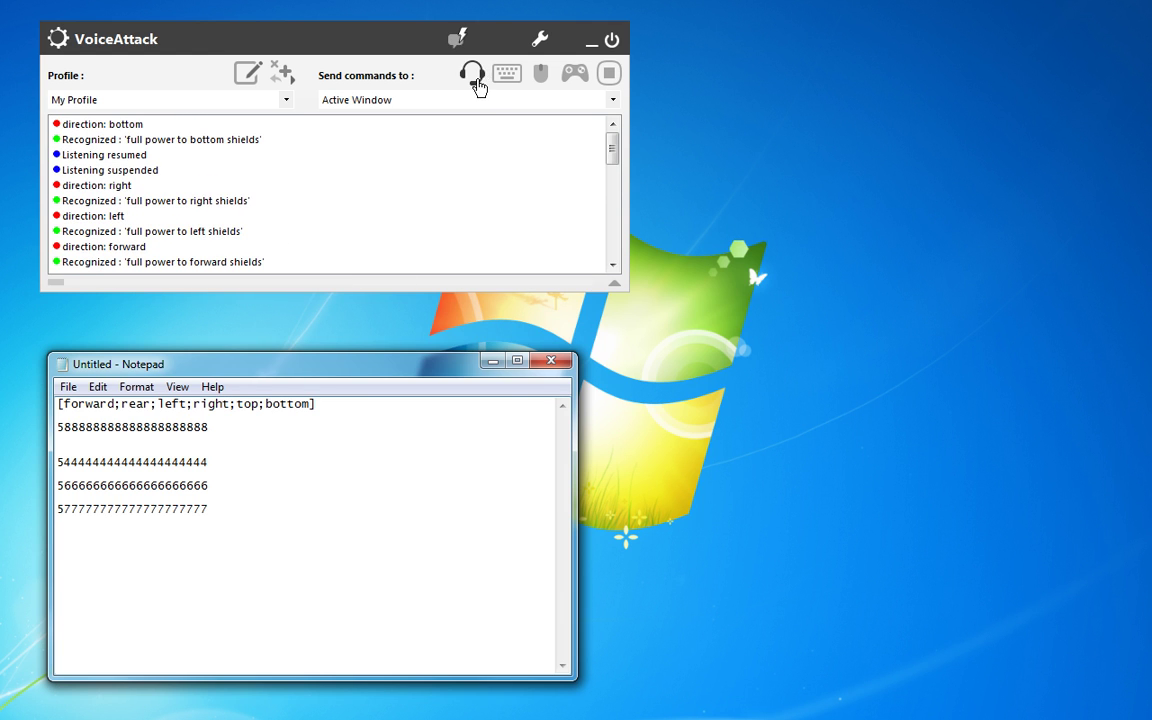
pyautogui.click(472, 73)
# Examine the test output in Notepad, highlighting the digits sent for the forward and left shields.
pyautogui.click(357, 522)
pyautogui.hotkey('ctrl', 'a')
pyautogui.click(242, 530)
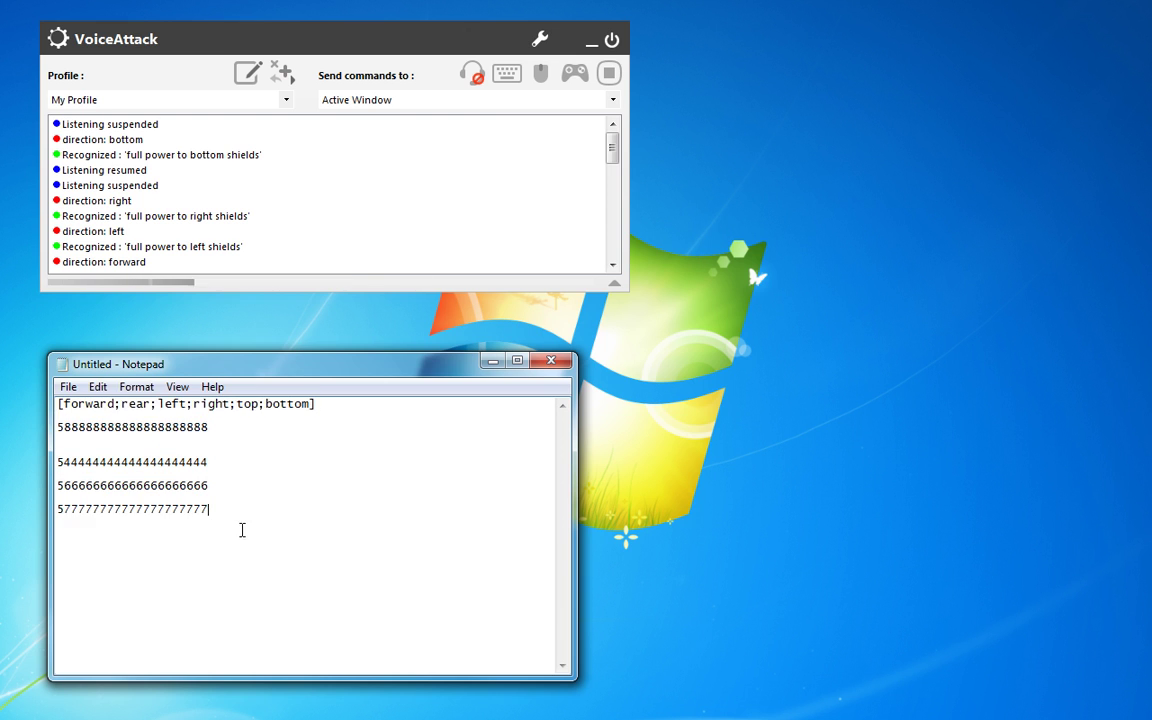
pyautogui.hotkey('ctrl', 'a')
pyautogui.moveTo(172, 509); pyautogui.dragTo(181, 509)
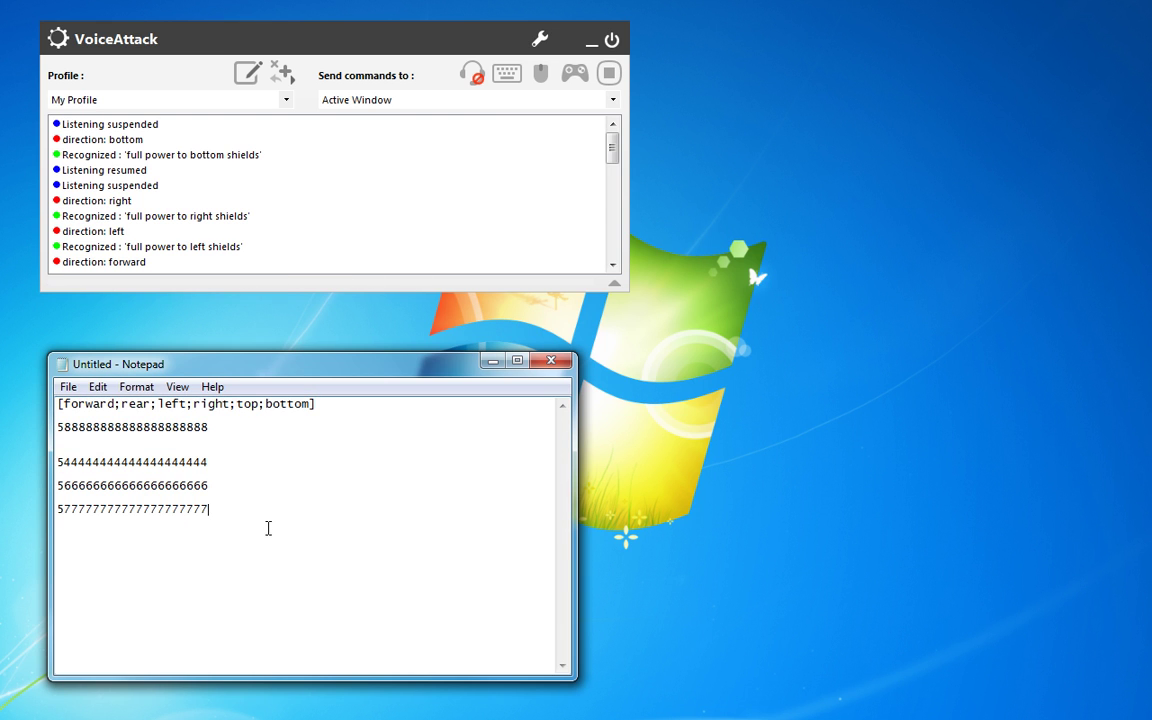
pyautogui.click(163, 427)
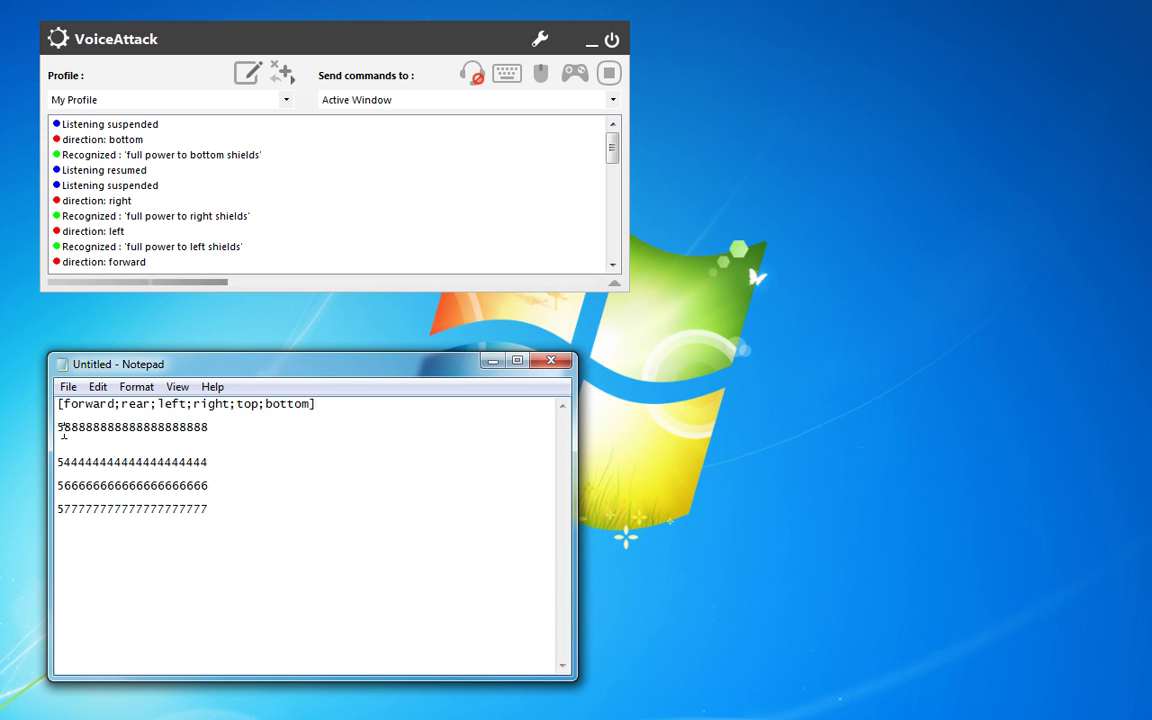
pyautogui.doubleClick(230, 427)
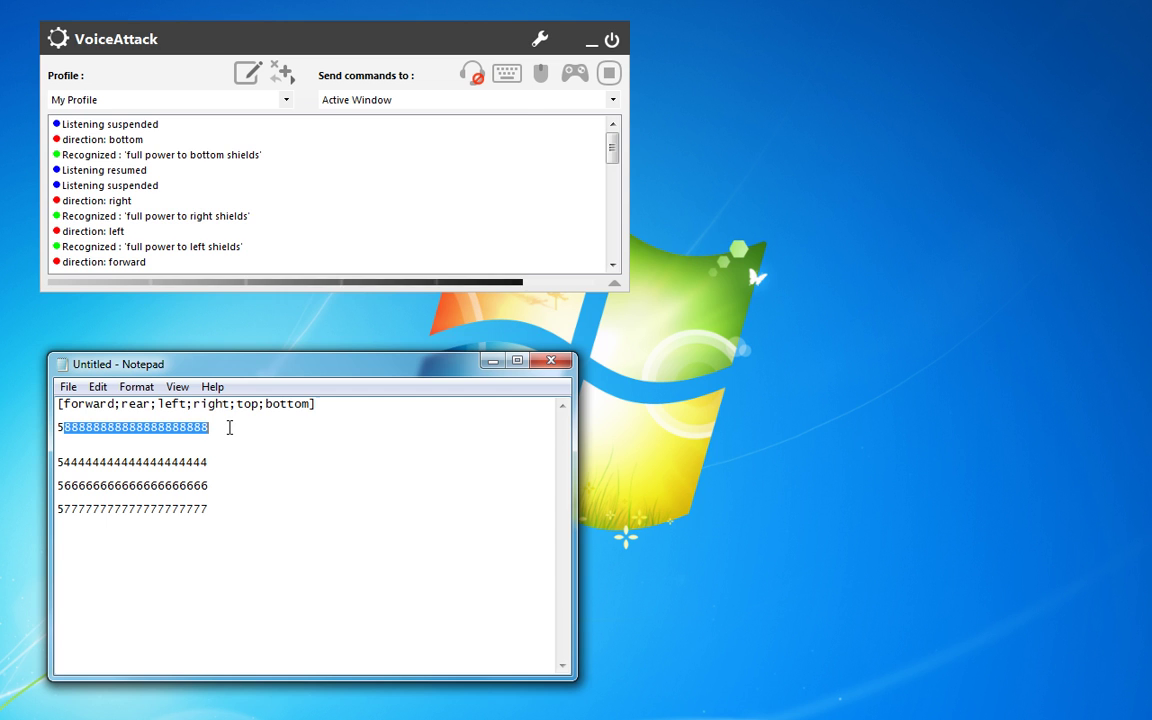
pyautogui.moveTo(213, 463); pyautogui.dragTo(193, 462)
pyautogui.click(59, 476)
pyautogui.moveTo(63, 462); pyautogui.dragTo(210, 463)
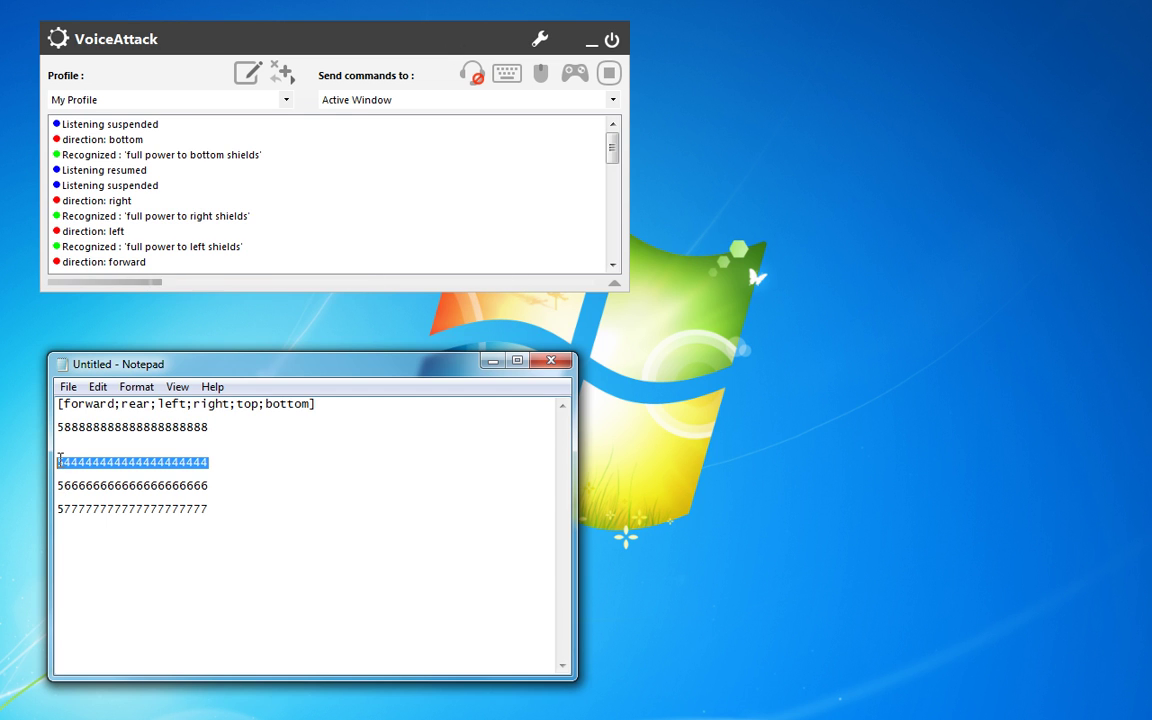